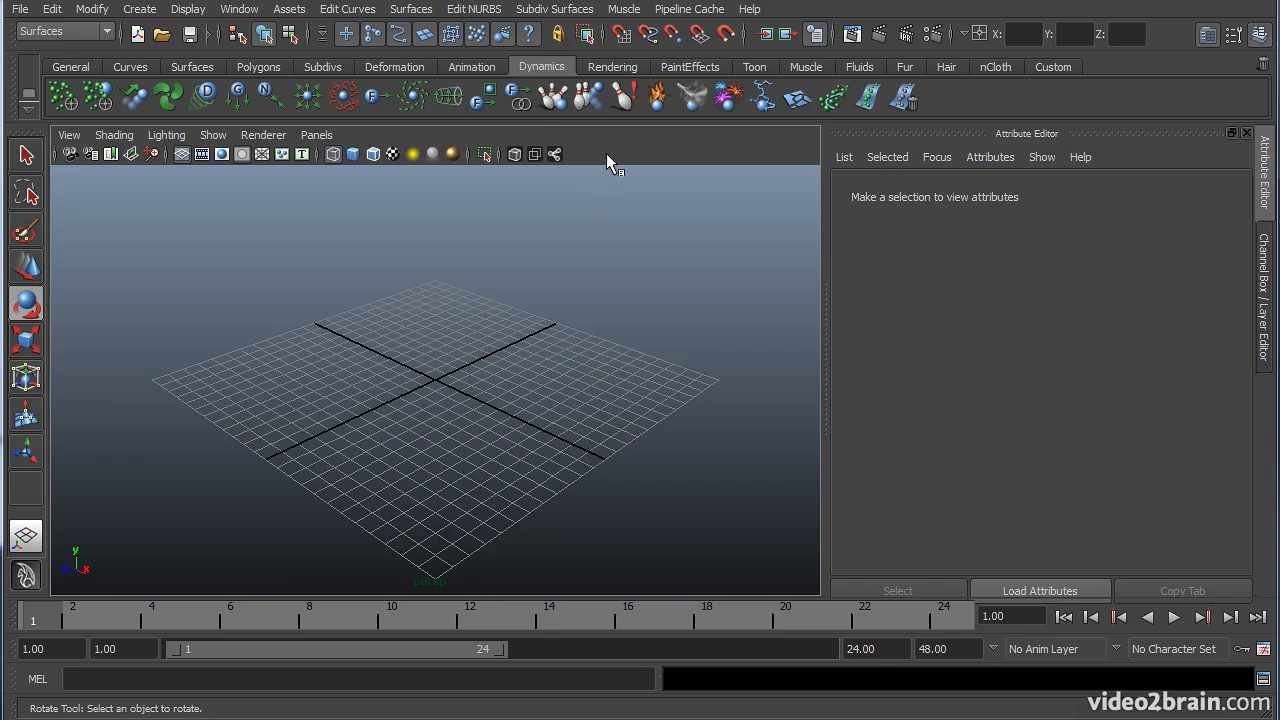
# - Set the current project to the Lighting folder inside Learning Maya Projects
pyautogui.moveTo(426, 372)
pyautogui.keyDown('alt'); pyautogui.mouseDown()
pyautogui.moveTo(437, 366)
pyautogui.moveTo(425, 372)
pyautogui.mouseUp(); pyautogui.keyUp('alt')
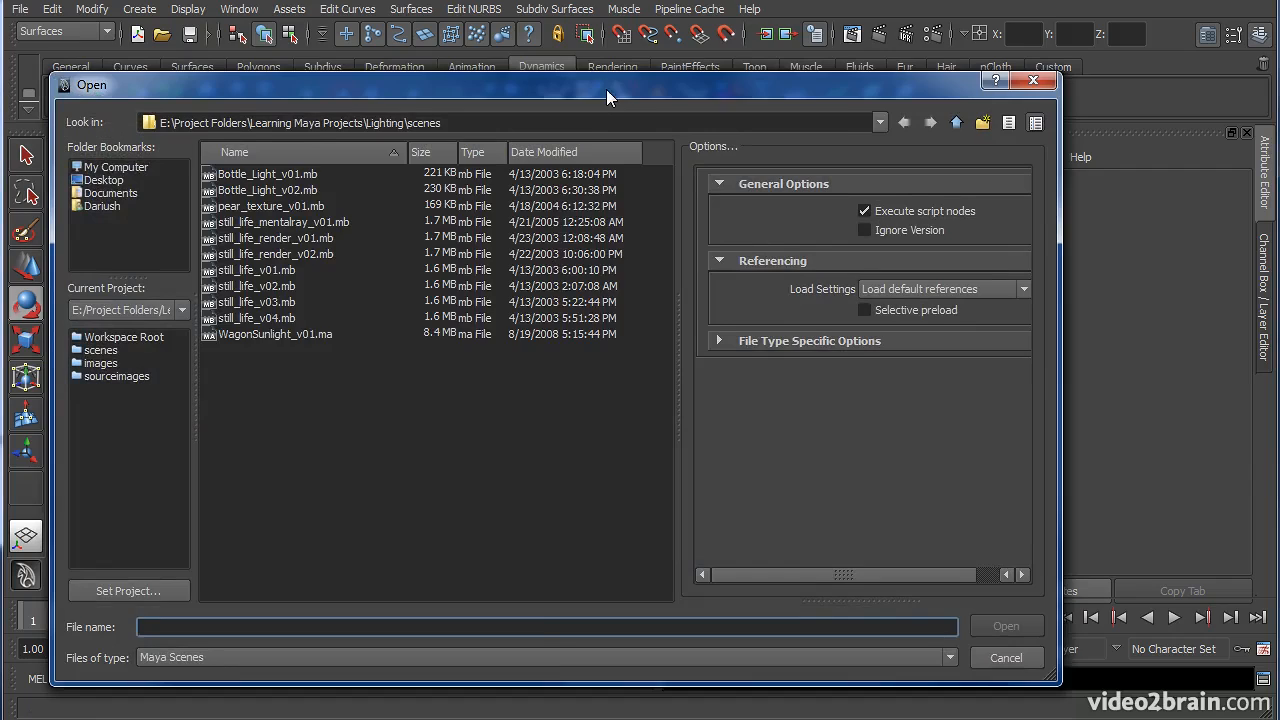
pyautogui.moveTo(606, 89); pyautogui.dragTo(623, 61)
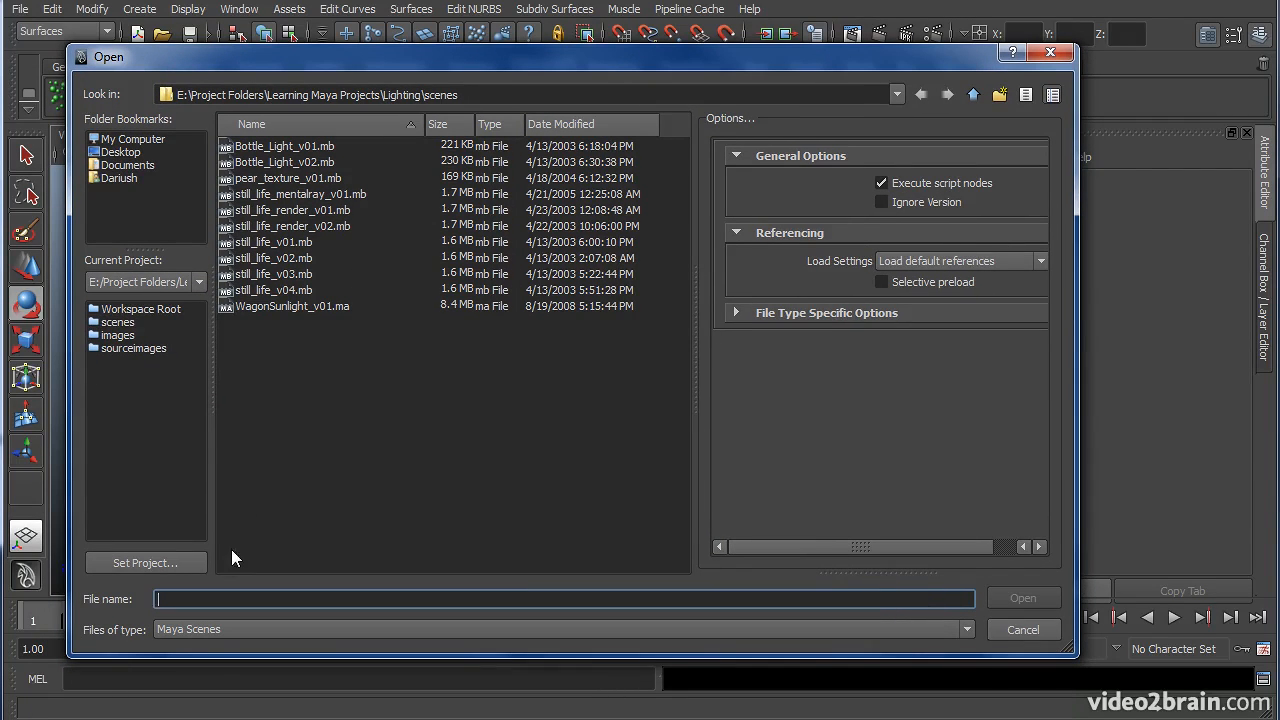
pyautogui.click(177, 565)
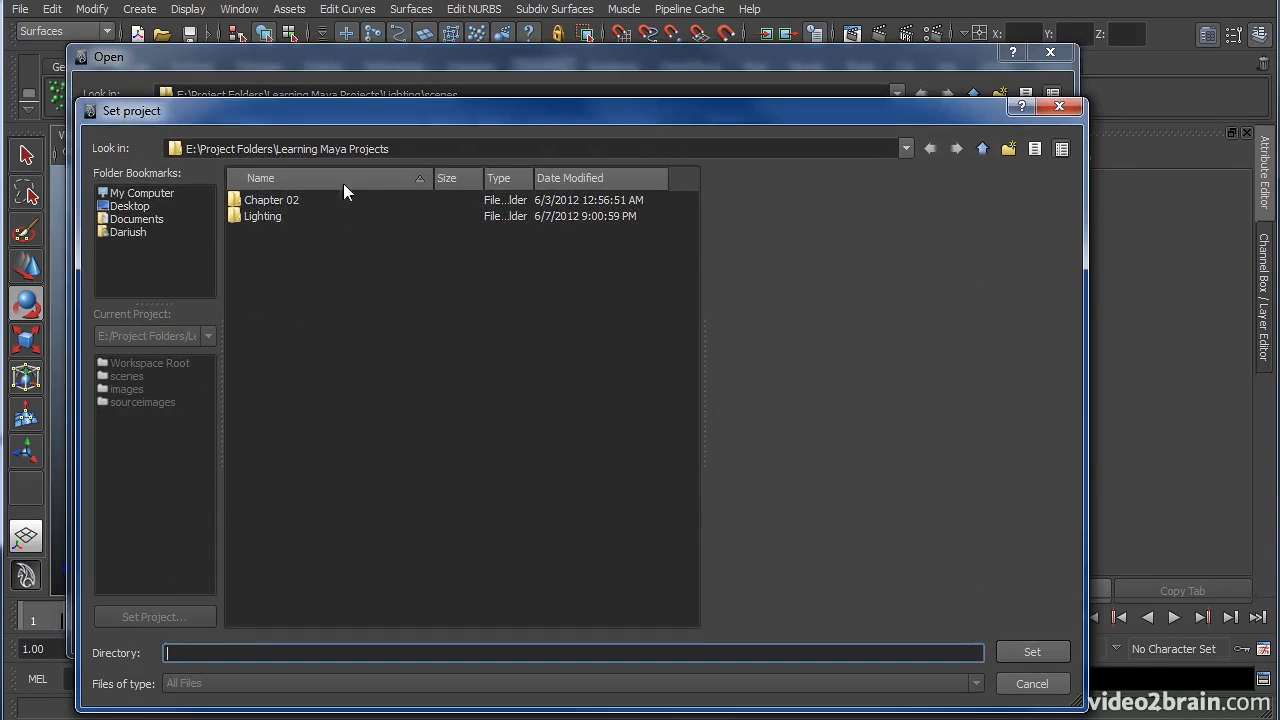
pyautogui.click(269, 218)
pyautogui.moveTo(578, 119); pyautogui.dragTo(585, 109)
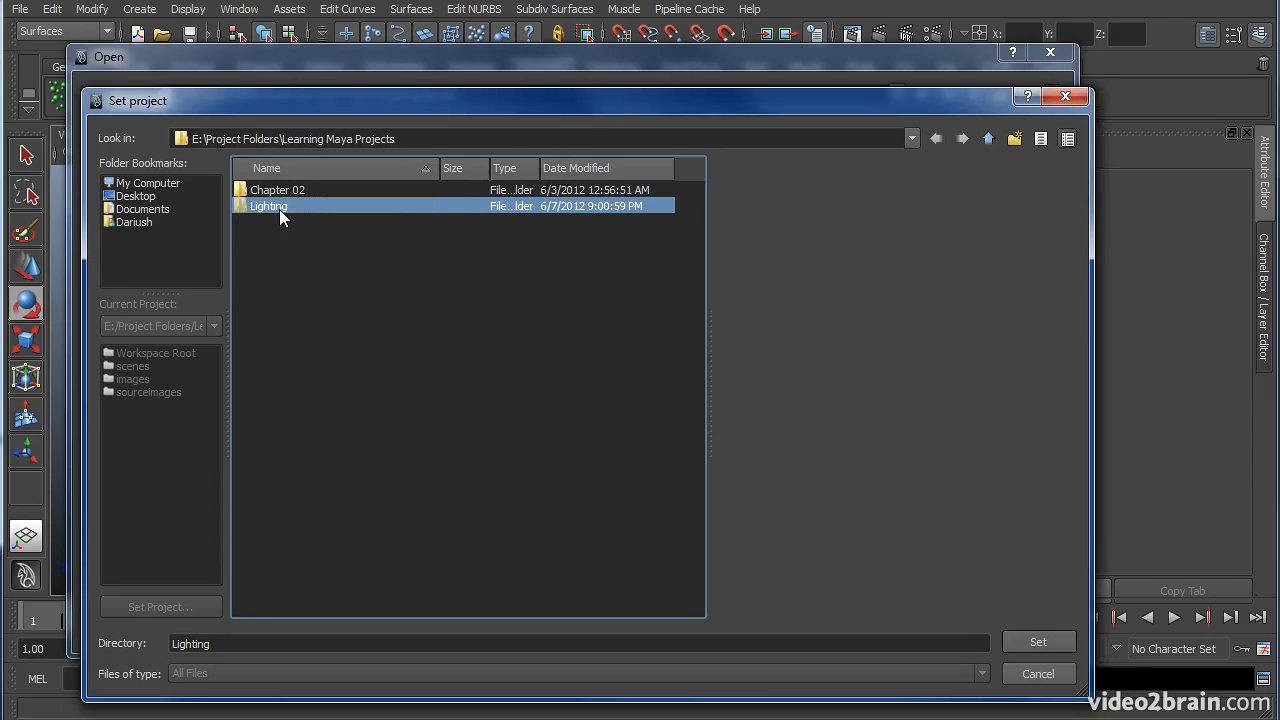
pyautogui.click(1038, 642)
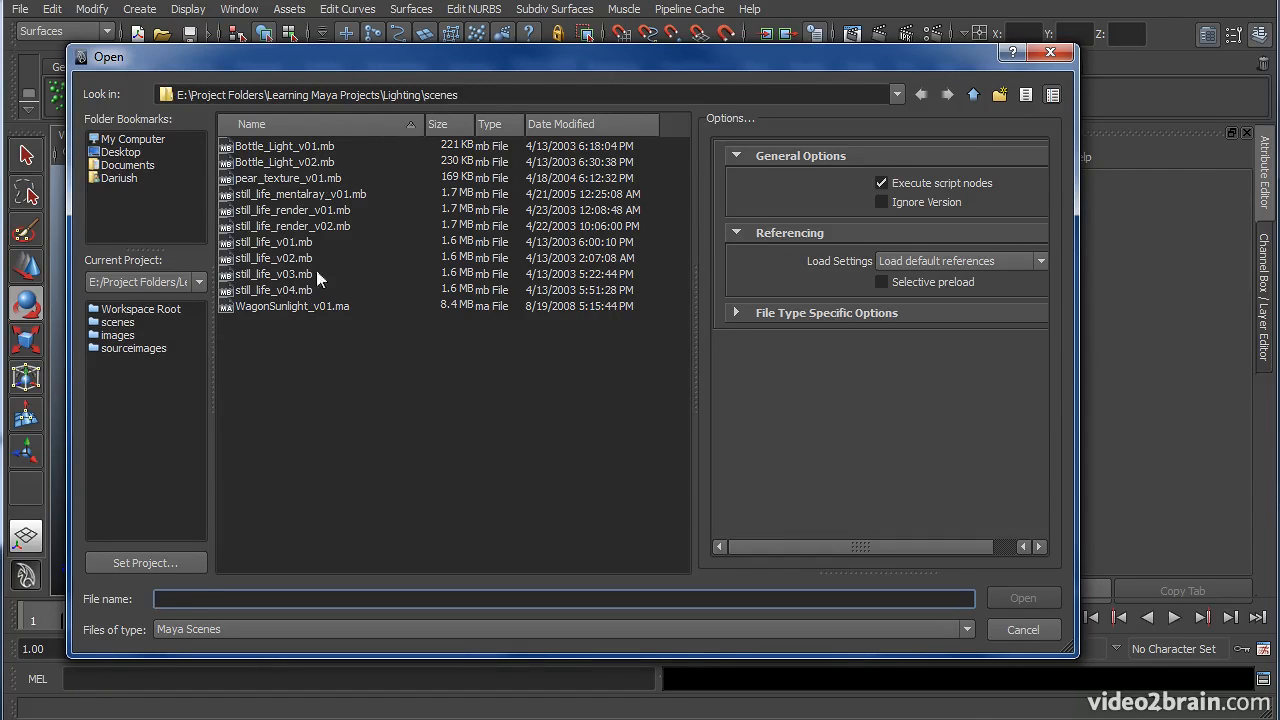
# - Open the scene still_life_v01.mb and discard the changes to the untitled scene
pyautogui.click(280, 243)
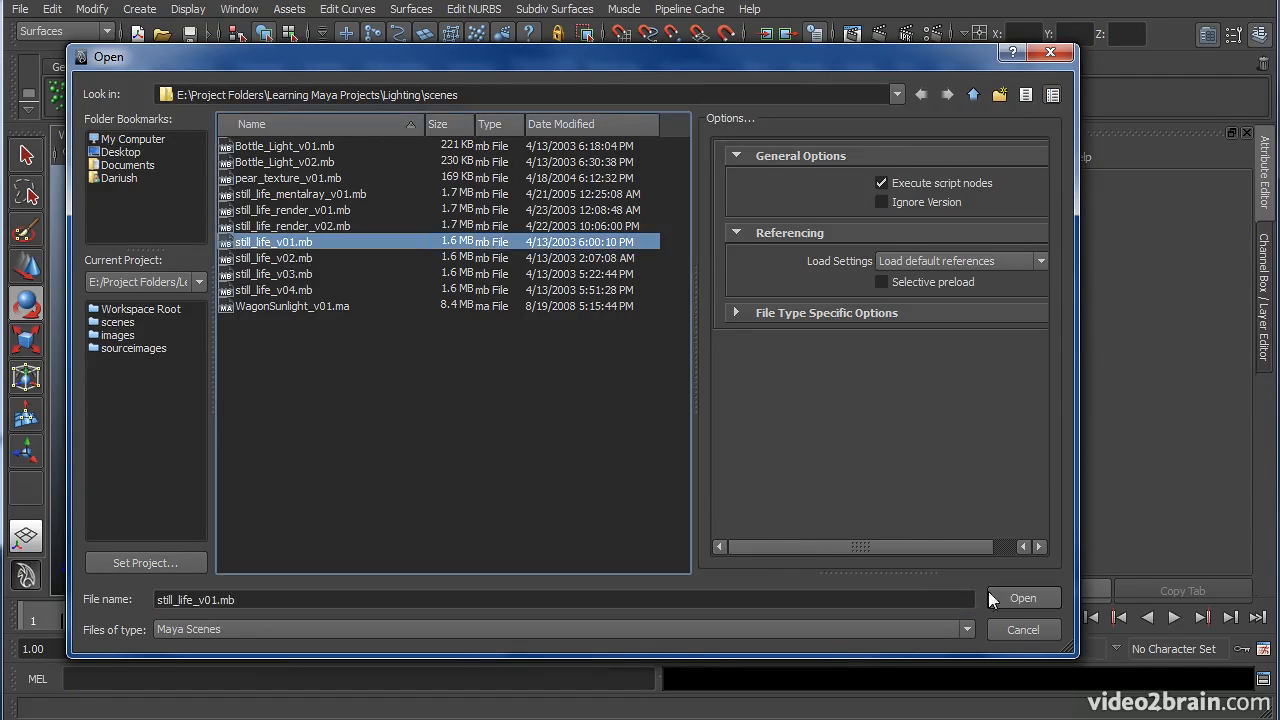
pyautogui.click(1022, 598)
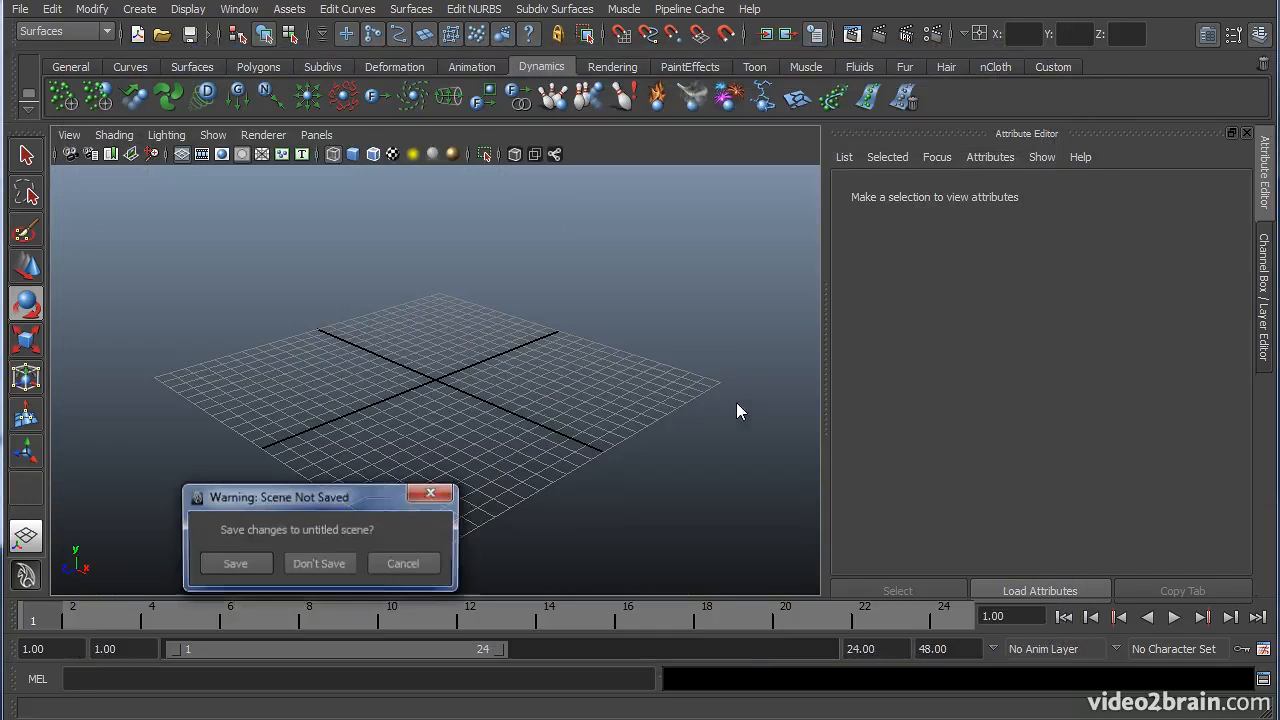
pyautogui.click(312, 564)
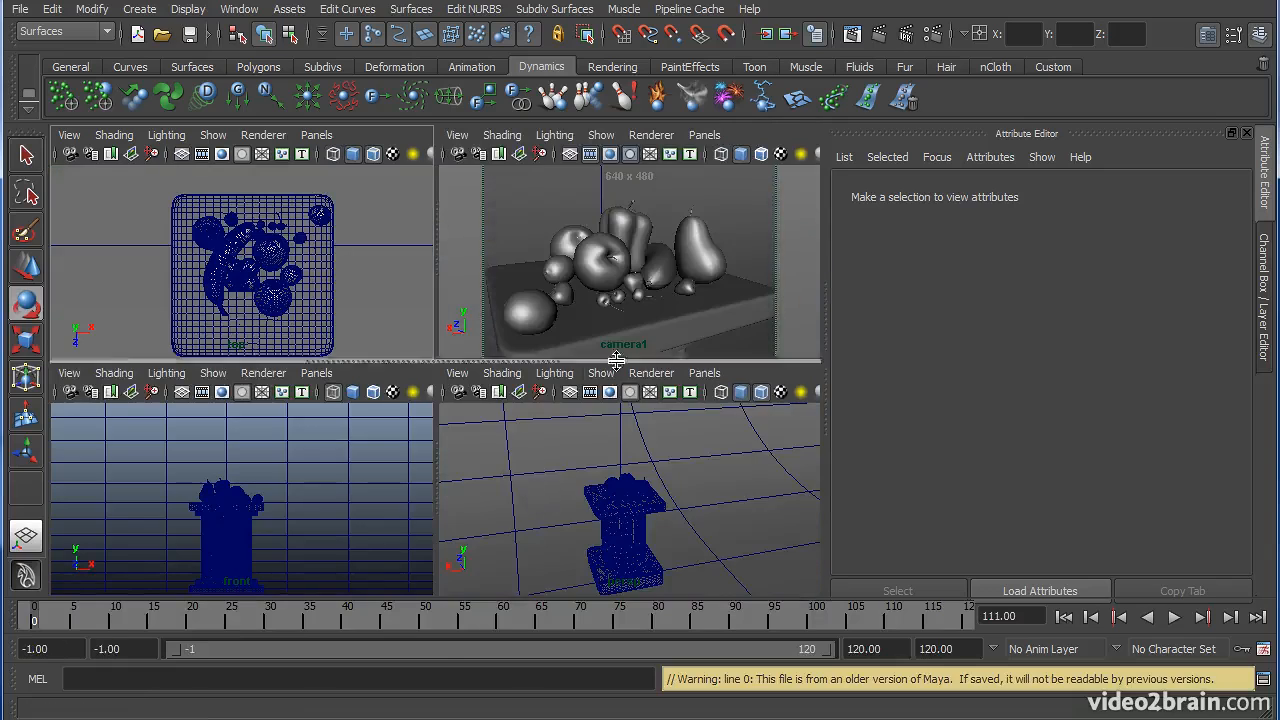
# - Examine the fruit, pedestal and curved backdrop from several angles in a maximized perspective view
pyautogui.click(778, 425)
pyautogui.press('space')
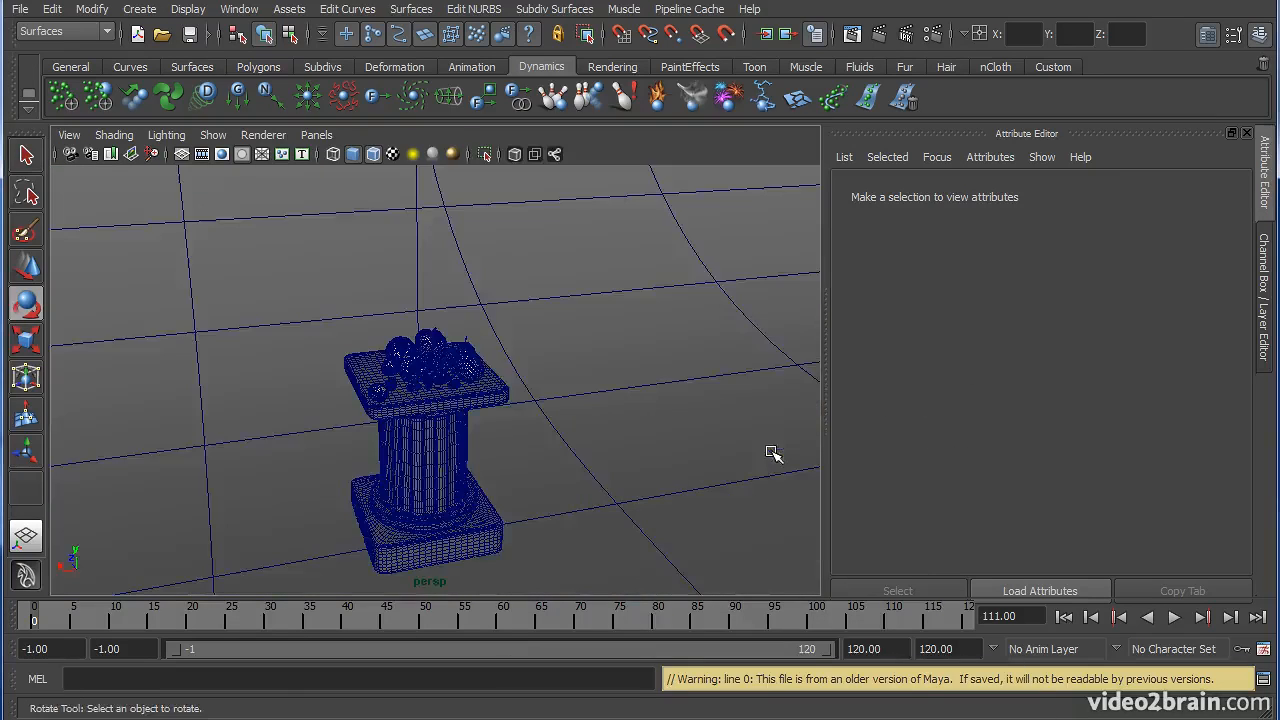
pyautogui.keyDown('alt'); pyautogui.moveTo(418, 472); pyautogui.dragTo(183, 434); pyautogui.keyUp('alt')
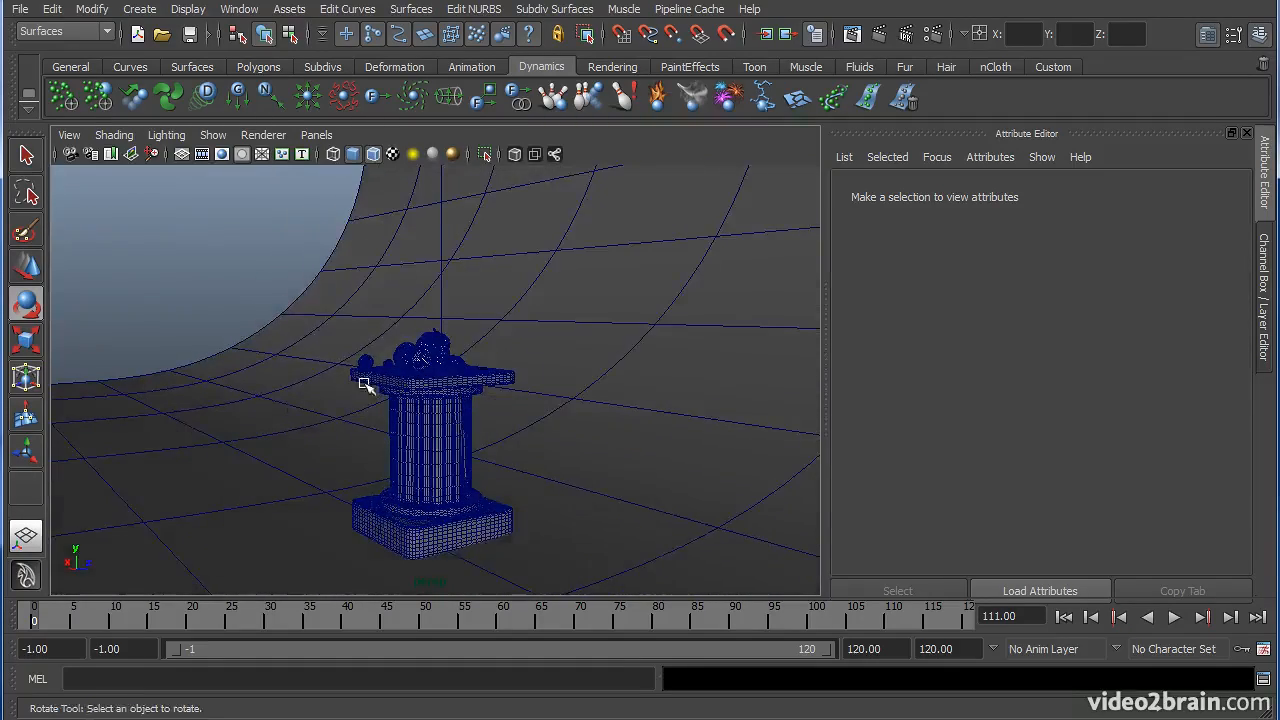
pyautogui.keyDown('alt'); pyautogui.moveTo(294, 409); pyautogui.dragTo(304, 452, button='middle'); pyautogui.keyUp('alt')
pyautogui.keyDown('alt'); pyautogui.moveTo(304, 452); pyautogui.dragTo(369, 312); pyautogui.keyUp('alt')
pyautogui.moveTo(400, 383)
pyautogui.keyDown('alt'); pyautogui.mouseDown()
pyautogui.moveTo(374, 383)
pyautogui.moveTo(405, 382)
pyautogui.mouseUp(); pyautogui.keyUp('alt')
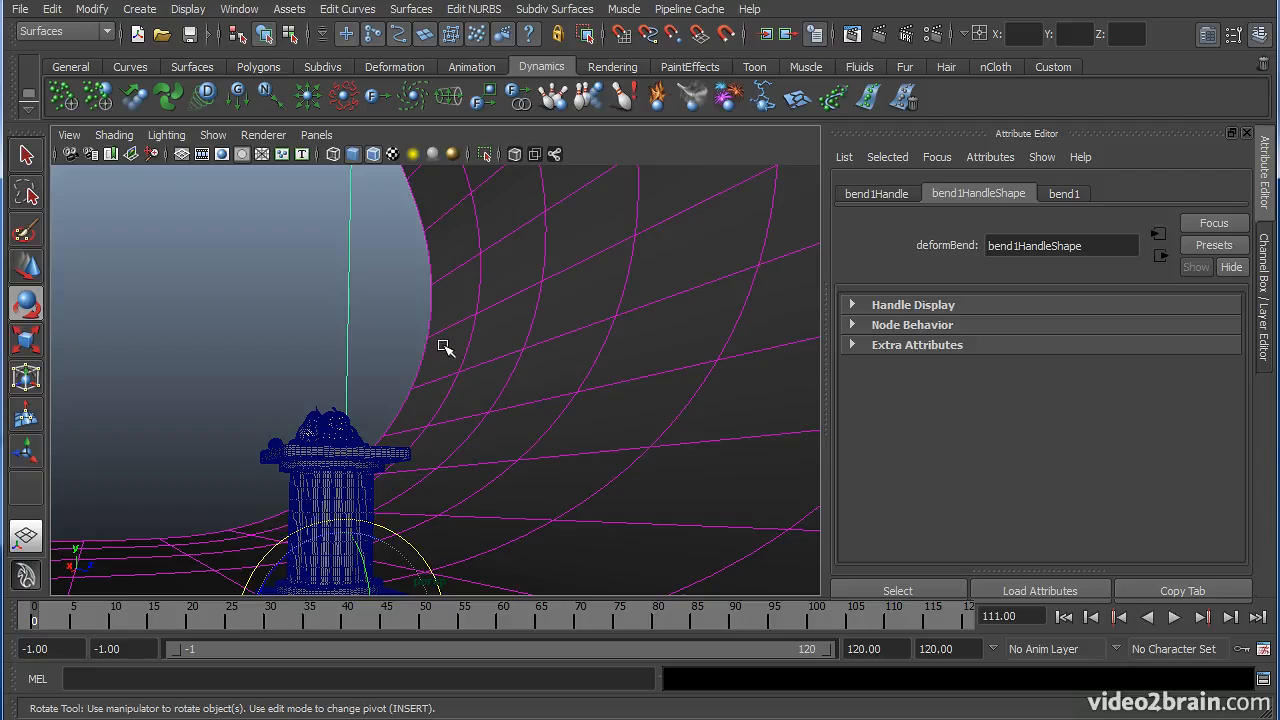
pyautogui.keyDown('alt'); pyautogui.moveTo(392, 349); pyautogui.dragTo(462, 372); pyautogui.keyUp('alt')
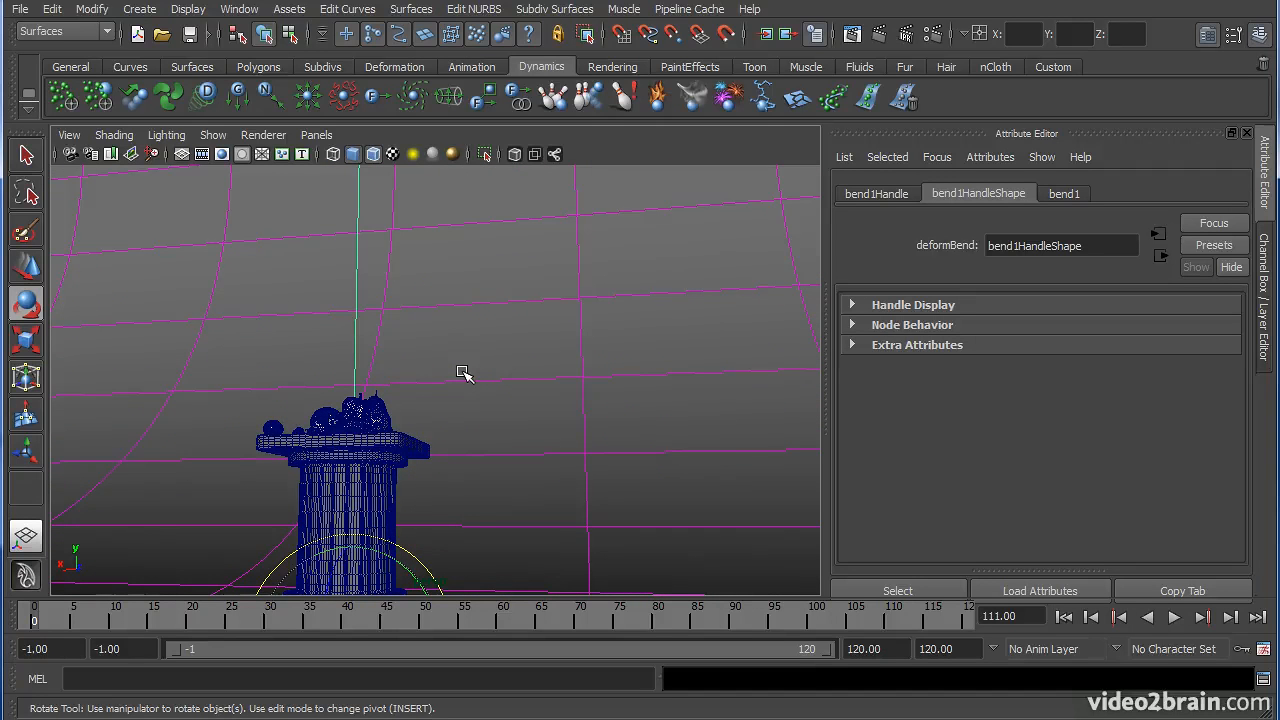
pyautogui.click(463, 373)
pyautogui.keyDown('alt'); pyautogui.moveTo(437, 376); pyautogui.dragTo(489, 381); pyautogui.keyUp('alt')
pyautogui.keyDown('alt'); pyautogui.moveTo(489, 381); pyautogui.dragTo(714, 343, button='right'); pyautogui.keyUp('alt')
# - Turn off Wireframe on Shaded in the perspective view so the still life shows smooth shading only
pyautogui.click(113, 136)
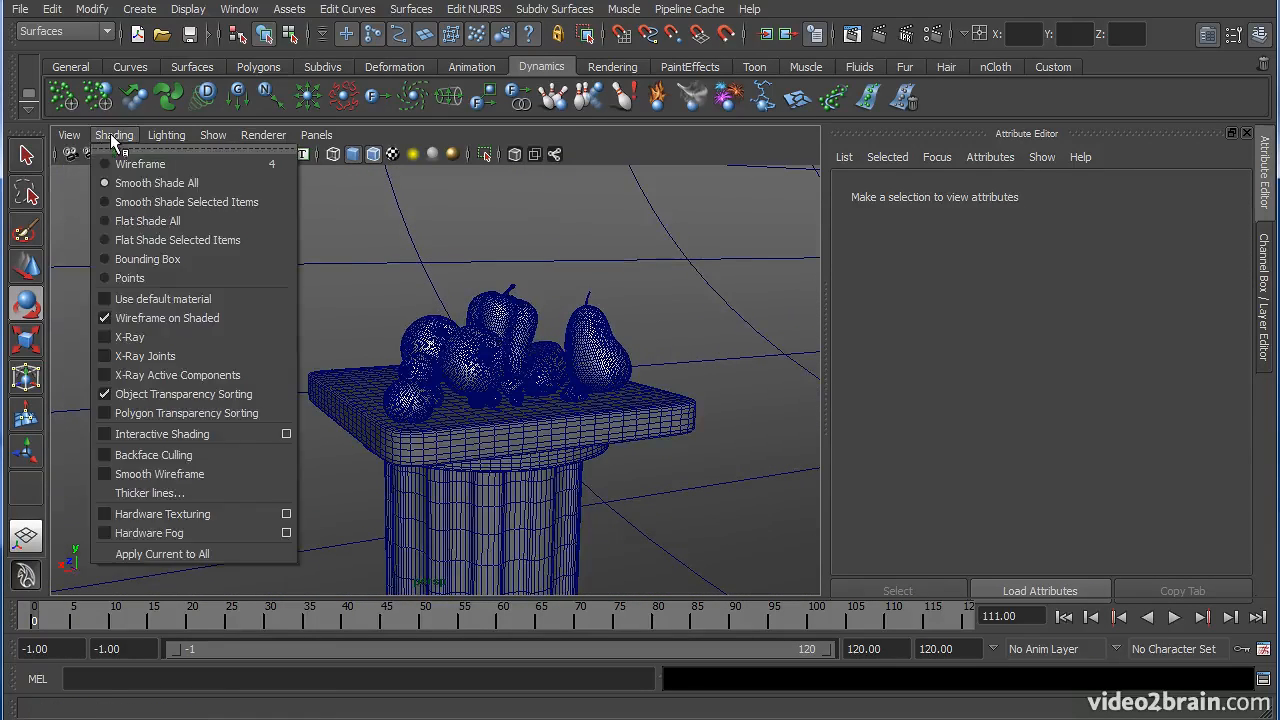
pyautogui.click(150, 318)
pyautogui.moveTo(443, 364)
pyautogui.keyDown('alt'); pyautogui.mouseDown()
pyautogui.moveTo(480, 389)
pyautogui.moveTo(406, 337)
pyautogui.moveTo(349, 346)
pyautogui.moveTo(358, 376)
pyautogui.mouseUp(); pyautogui.keyUp('alt')
pyautogui.press('e')
# - Render the current frame from camera1 with Maya Software, compare it with the viewport and move the Render View out of the way
pyautogui.press('space')
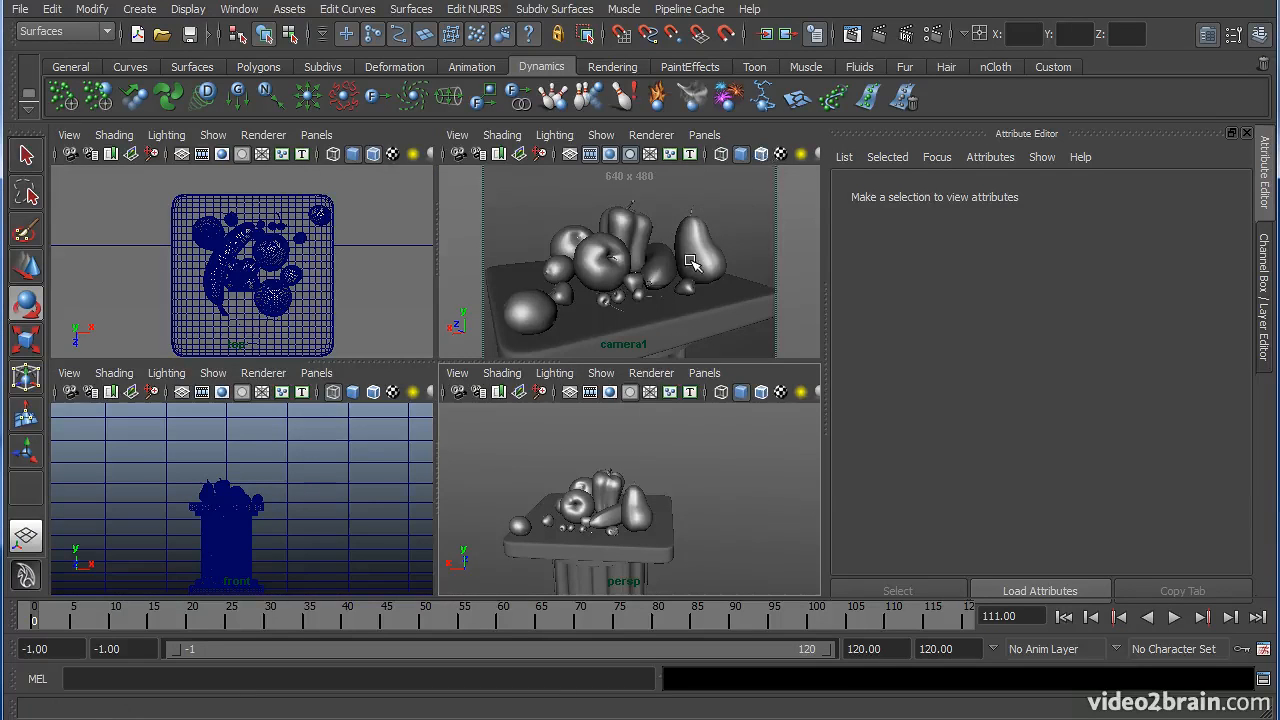
pyautogui.press('space')
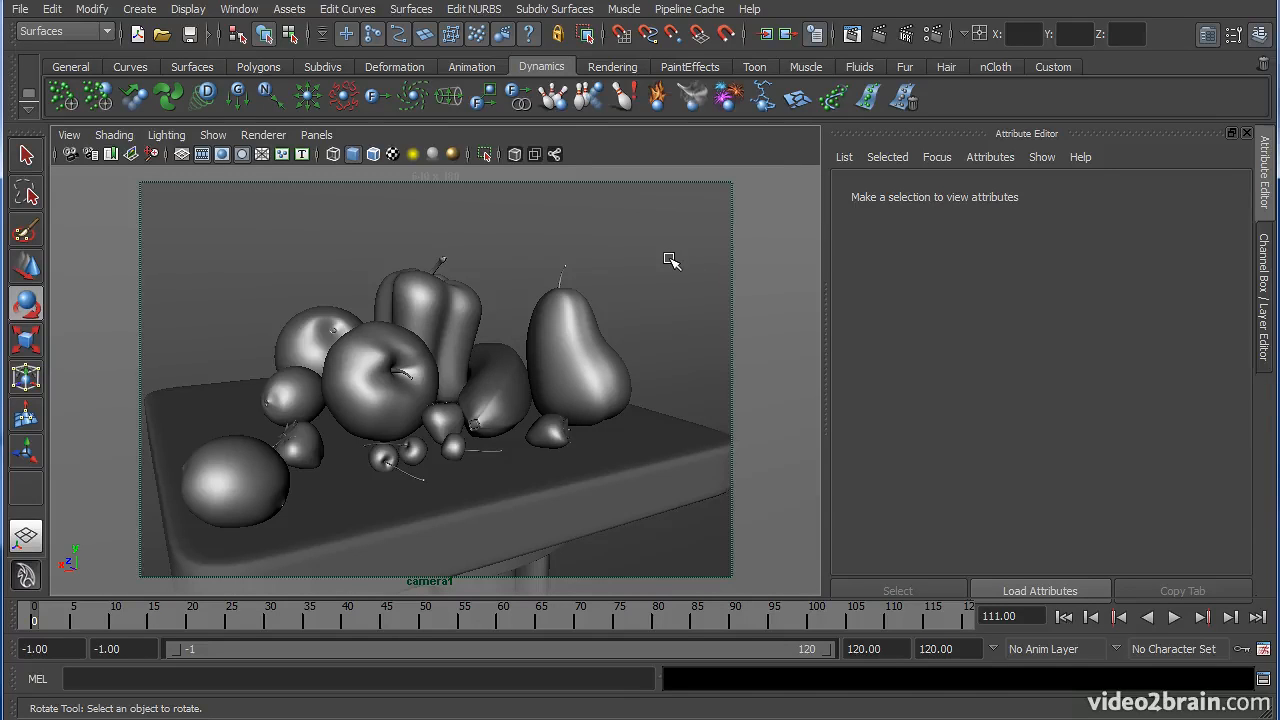
pyautogui.click(879, 34)
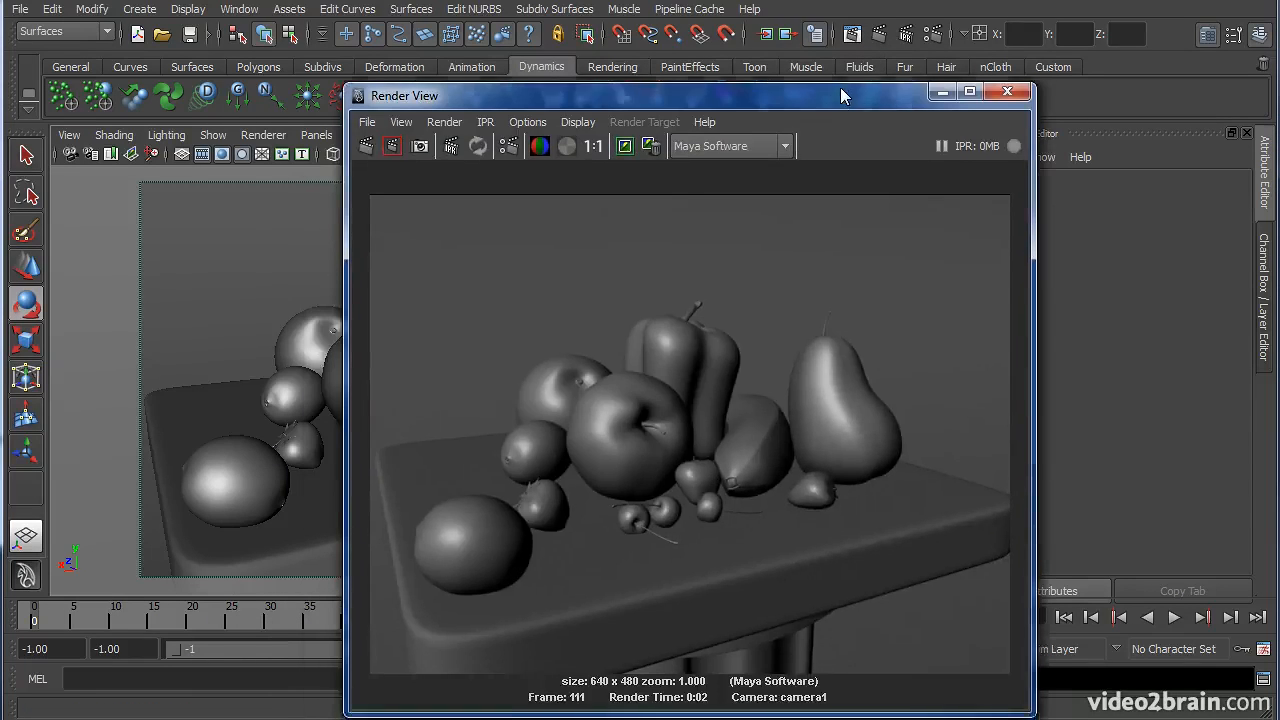
pyautogui.moveTo(841, 88); pyautogui.dragTo(842, 76)
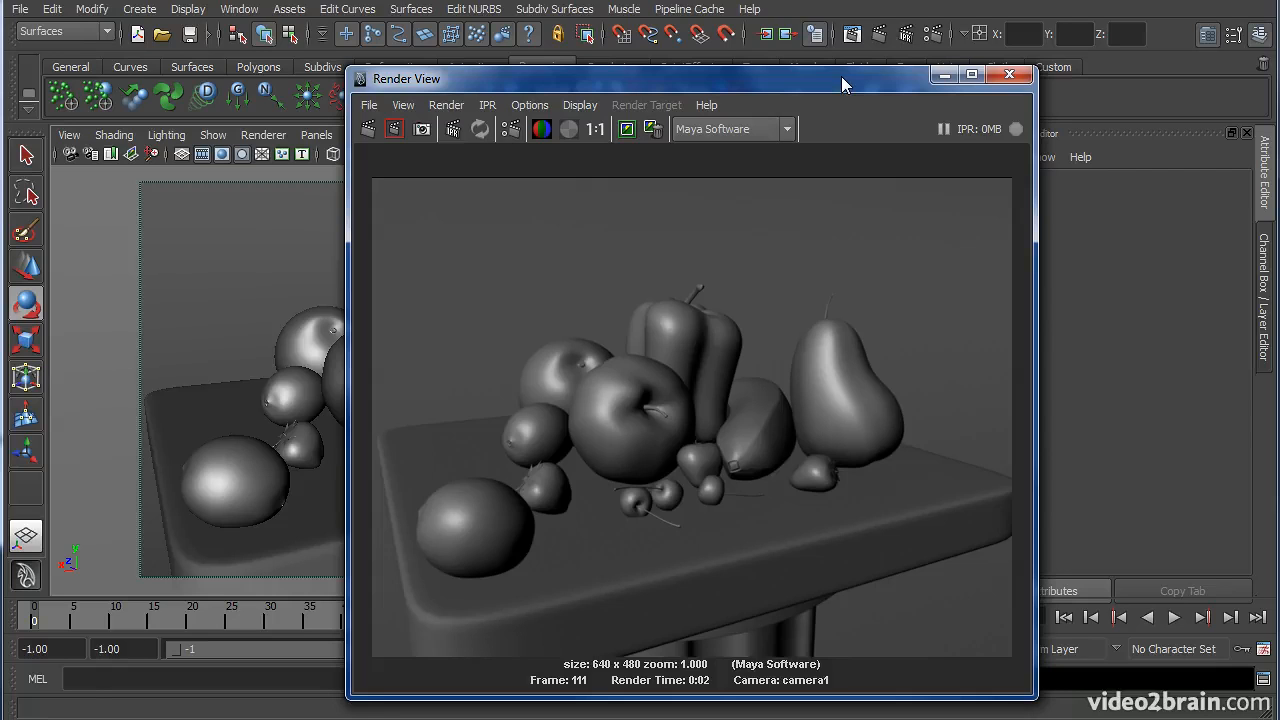
pyautogui.moveTo(605, 91); pyautogui.dragTo(783, 70)
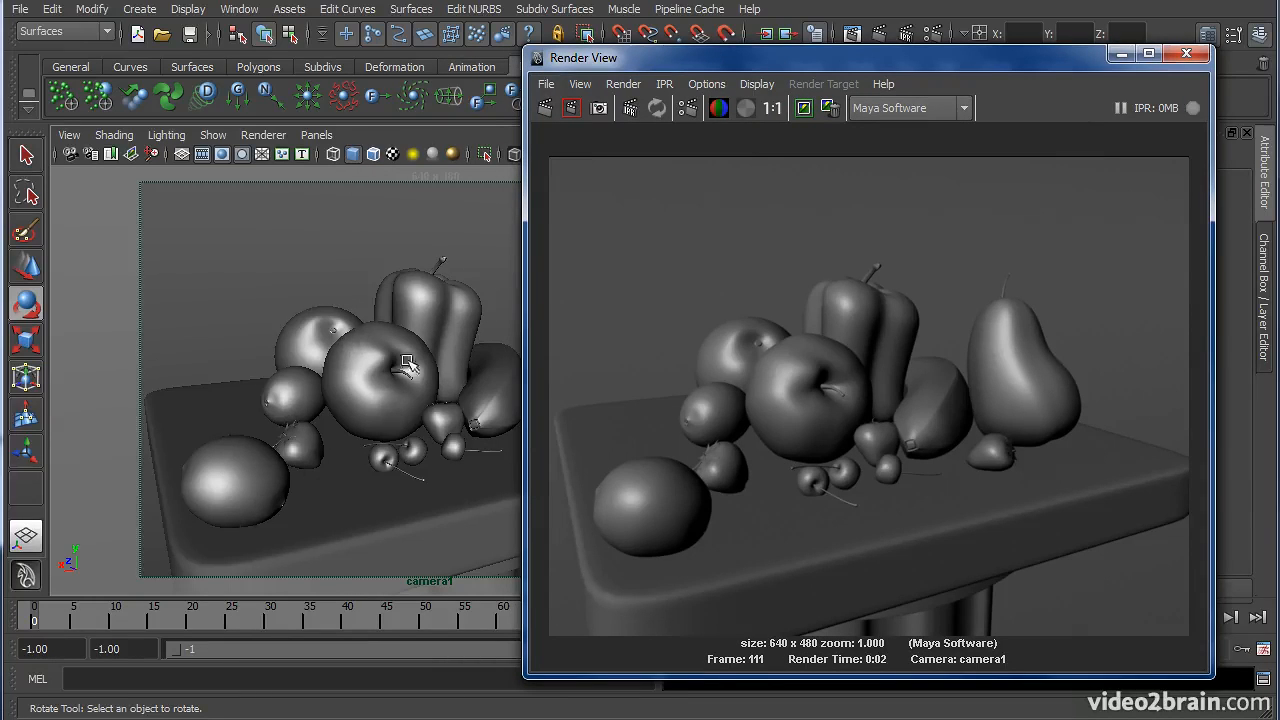
pyautogui.moveTo(821, 58); pyautogui.dragTo(697, 716)
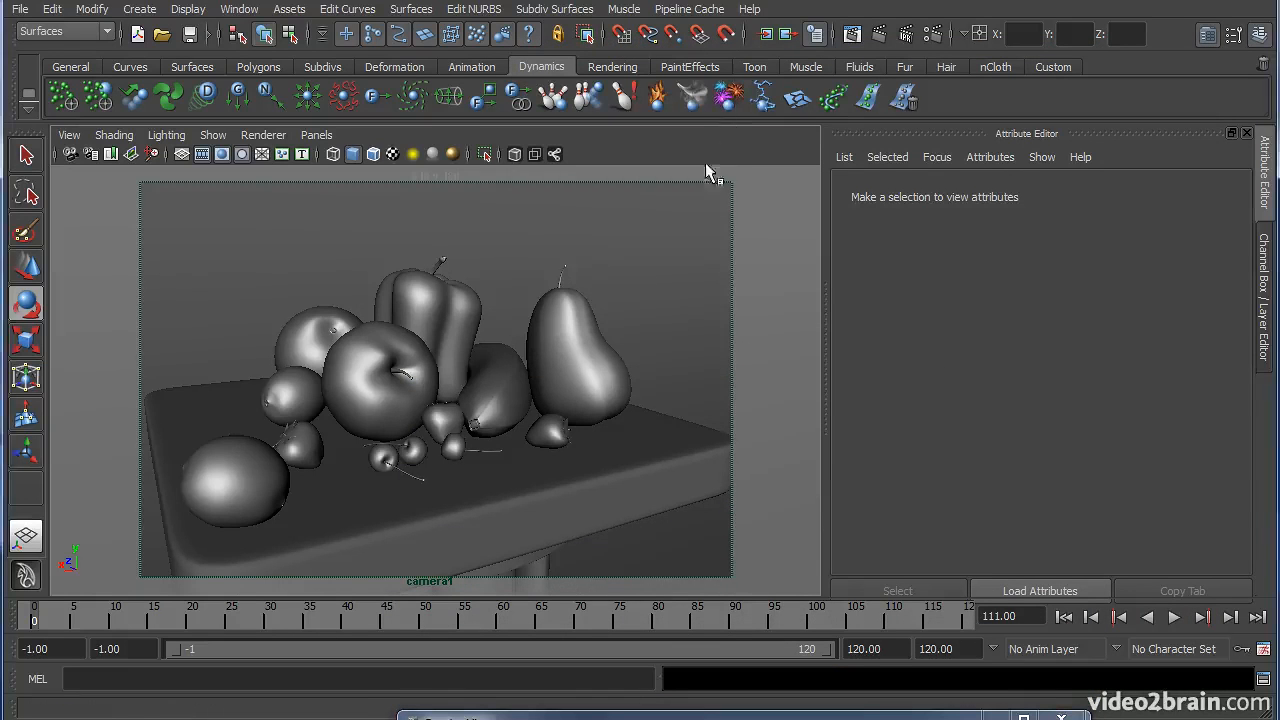
# - Inspect the fruit arrangement on the pedestal up close from several angles in the perspective view
pyautogui.press('space')
pyautogui.press('space')
pyautogui.keyDown('alt'); pyautogui.moveTo(495, 428); pyautogui.dragTo(637, 358); pyautogui.keyUp('alt')
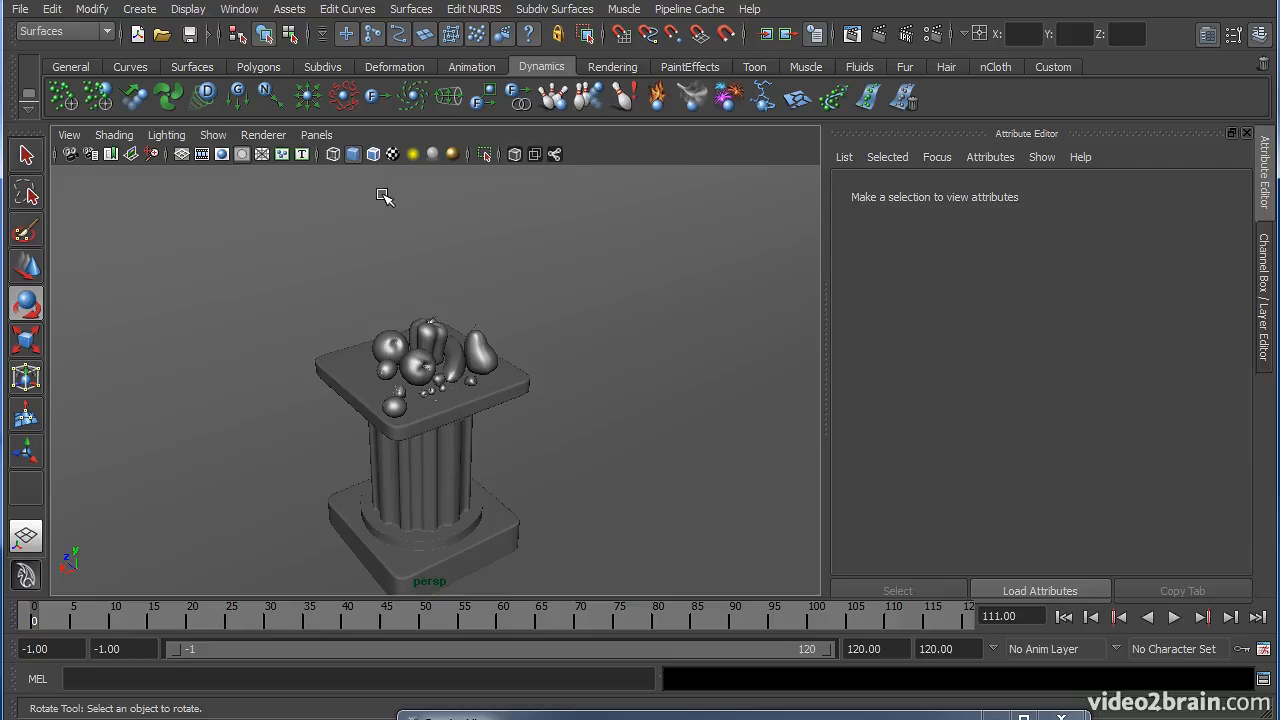
pyautogui.keyDown('alt'); pyautogui.moveTo(483, 343); pyautogui.dragTo(484, 328); pyautogui.keyUp('alt')
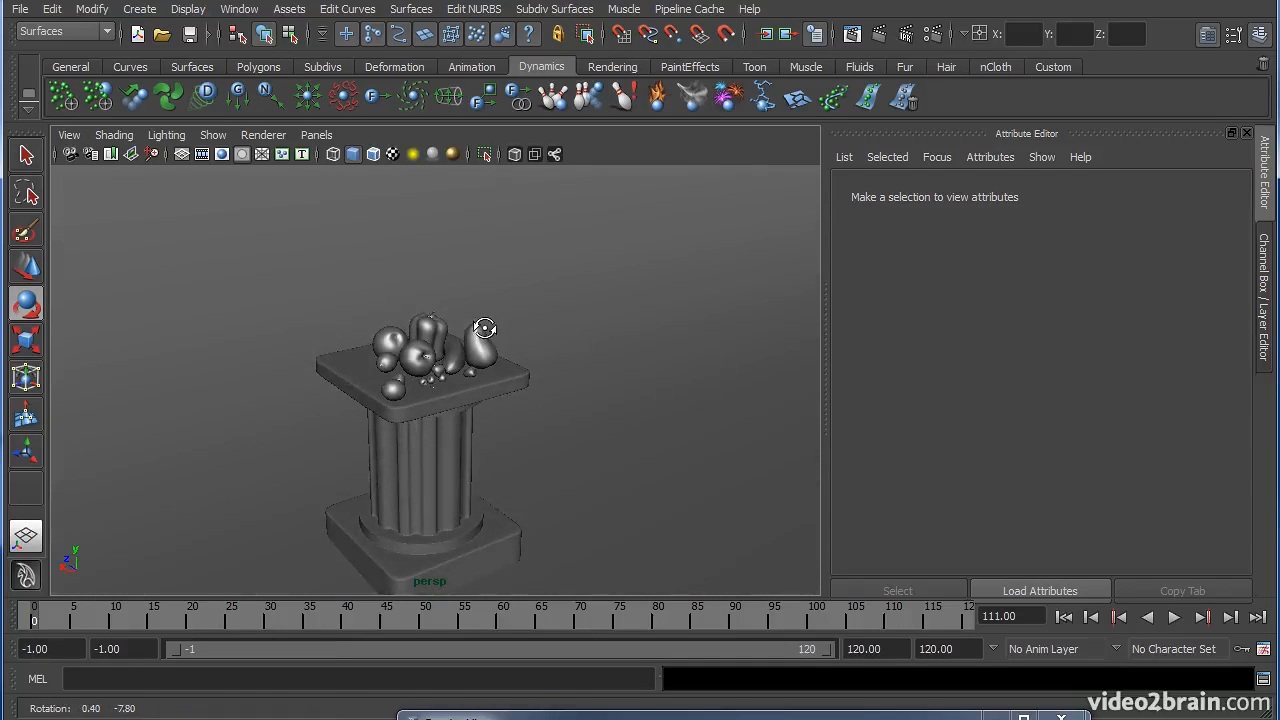
pyautogui.keyDown('alt'); pyautogui.moveTo(467, 389); pyautogui.dragTo(461, 331, button='middle'); pyautogui.keyUp('alt')
pyautogui.keyDown('alt'); pyautogui.moveTo(468, 331); pyautogui.dragTo(555, 318, button='right'); pyautogui.keyUp('alt')
pyautogui.keyDown('alt'); pyautogui.moveTo(470, 308); pyautogui.dragTo(434, 349); pyautogui.keyUp('alt')
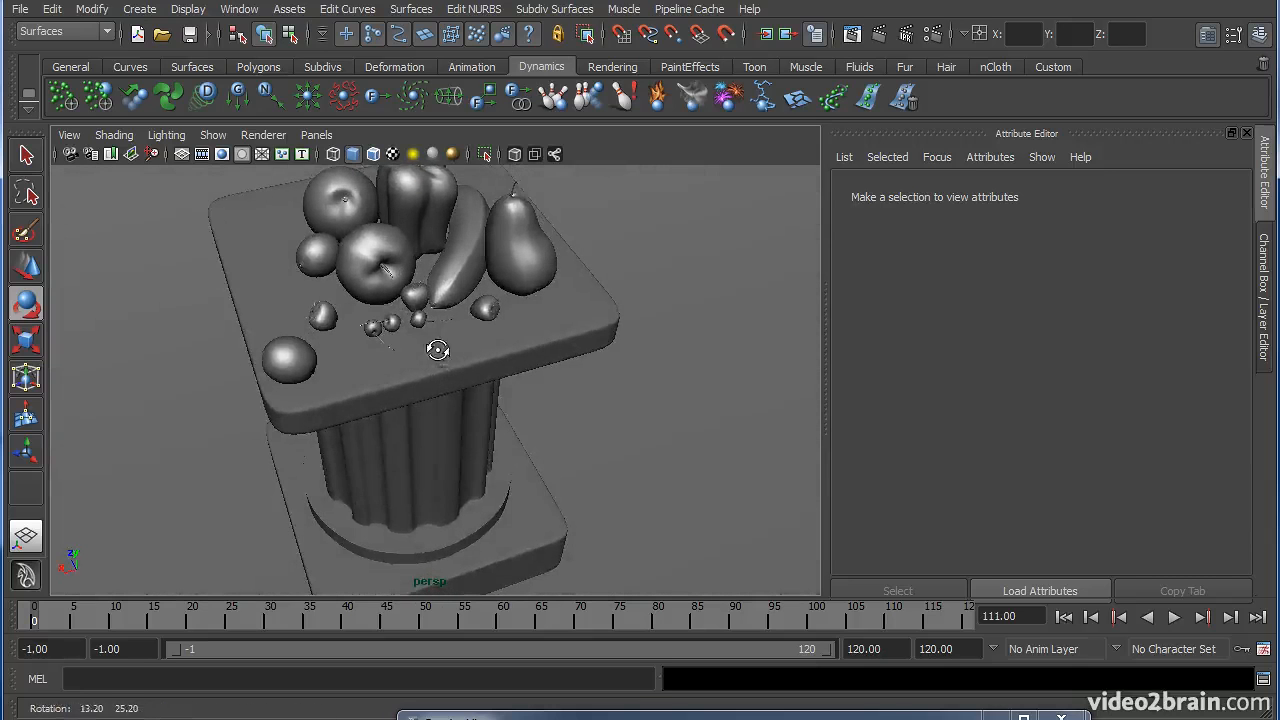
pyautogui.keyDown('alt'); pyautogui.moveTo(451, 306); pyautogui.dragTo(441, 341); pyautogui.keyUp('alt')
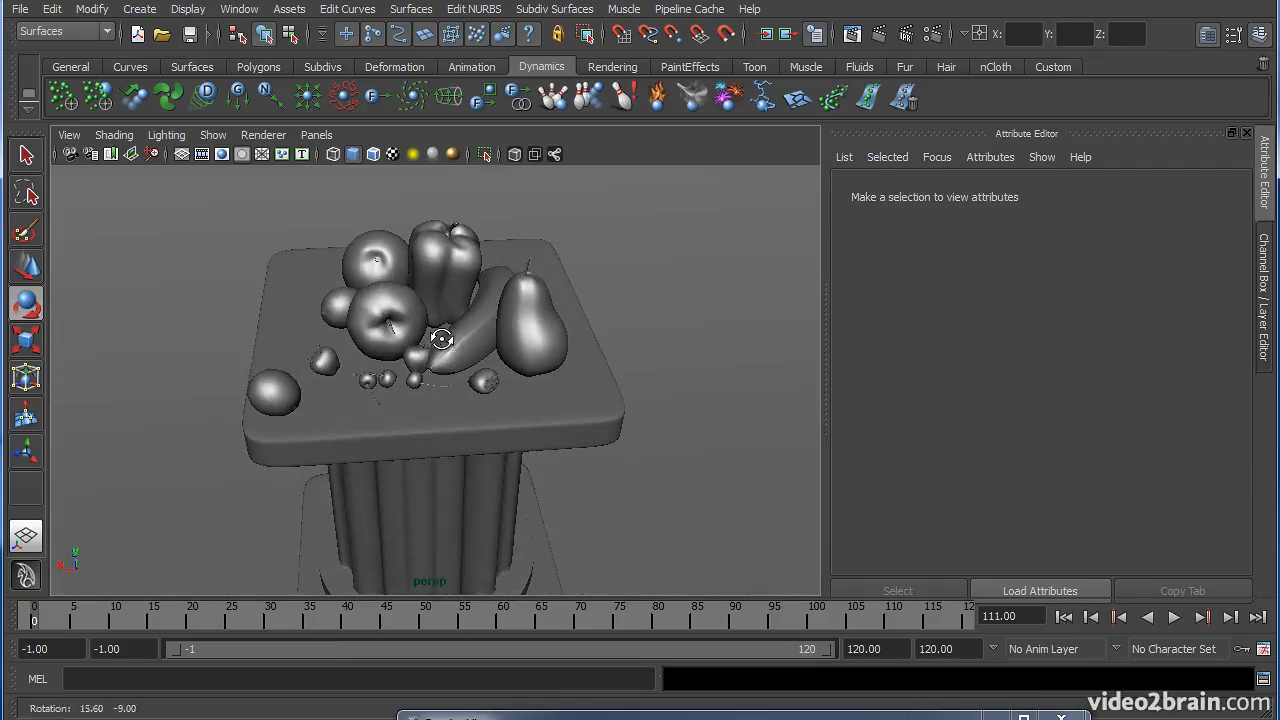
# - Create a spot light with the default settings
pyautogui.click(148, 10)
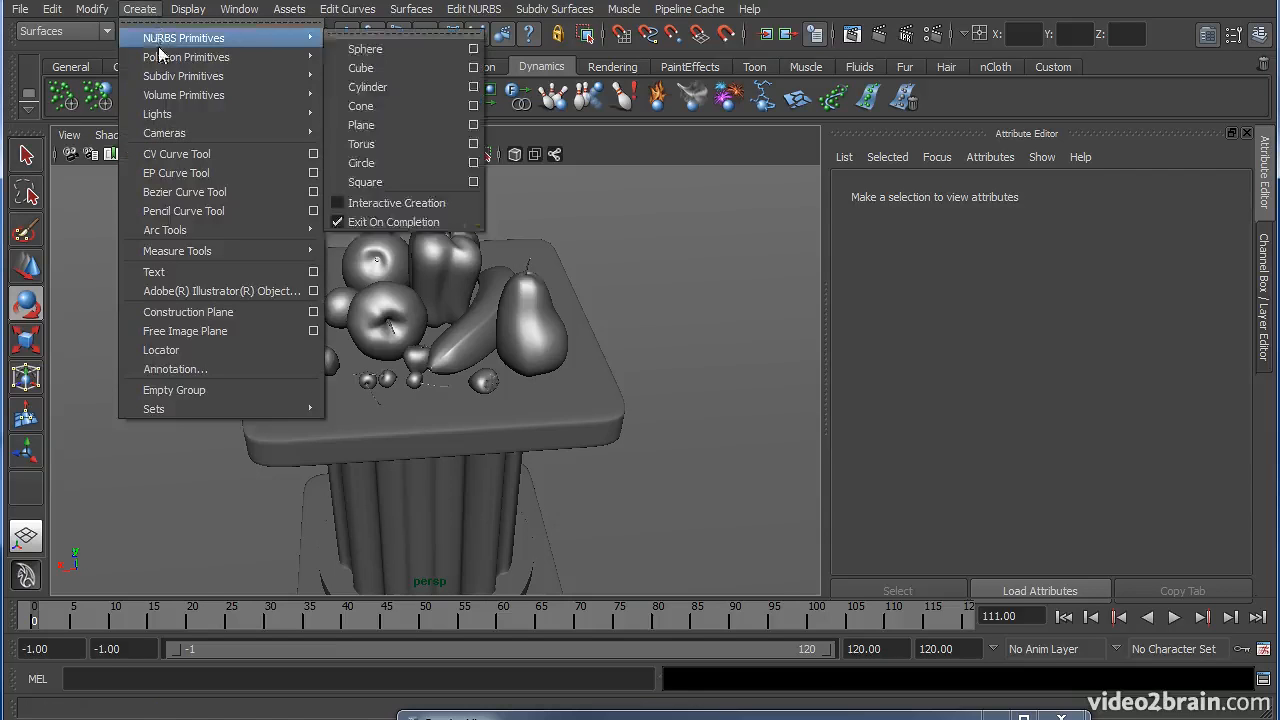
pyautogui.moveTo(201, 76)
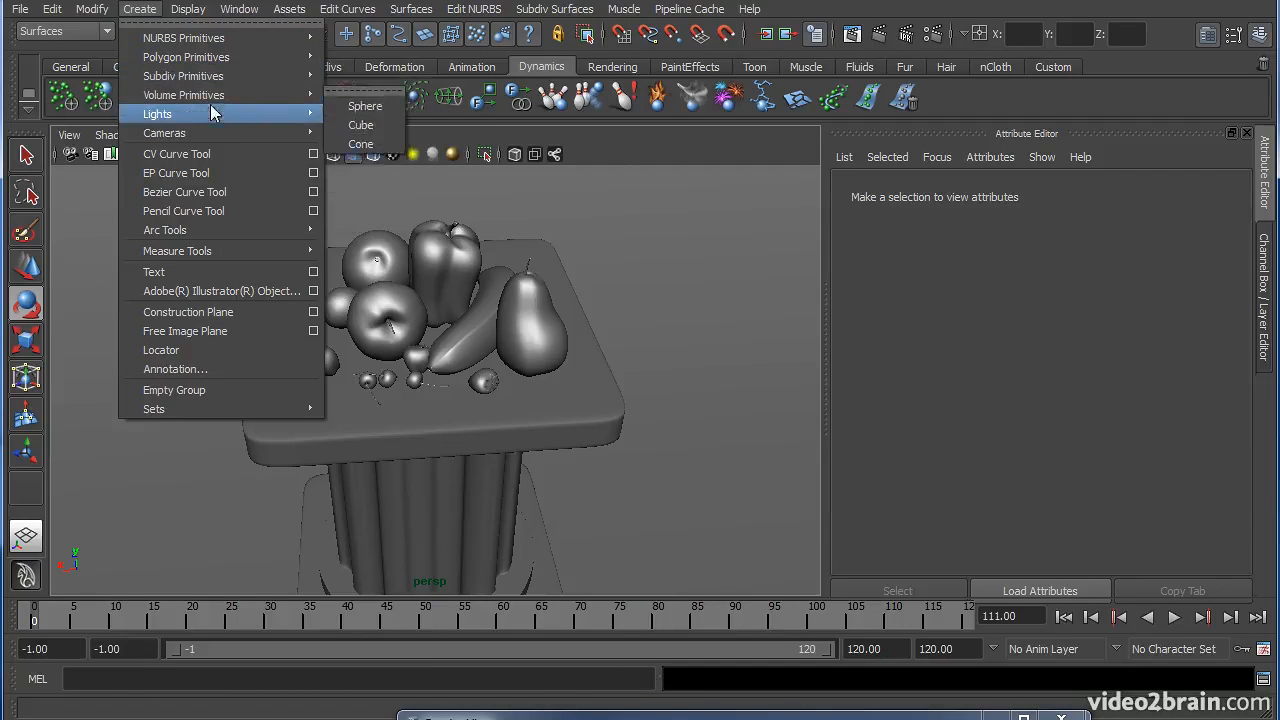
pyautogui.moveTo(305, 113)
pyautogui.click(372, 182)
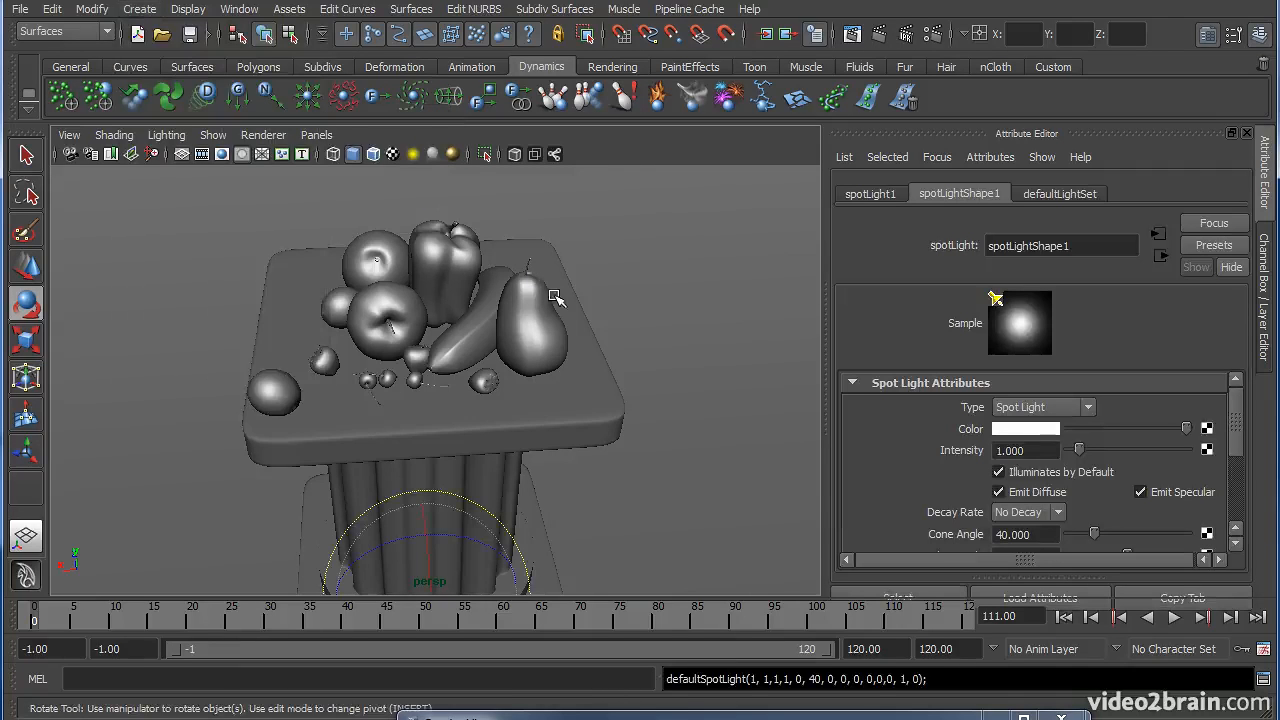
pyautogui.keyDown('alt'); pyautogui.moveTo(640, 325); pyautogui.dragTo(505, 318, button='right'); pyautogui.keyUp('alt')
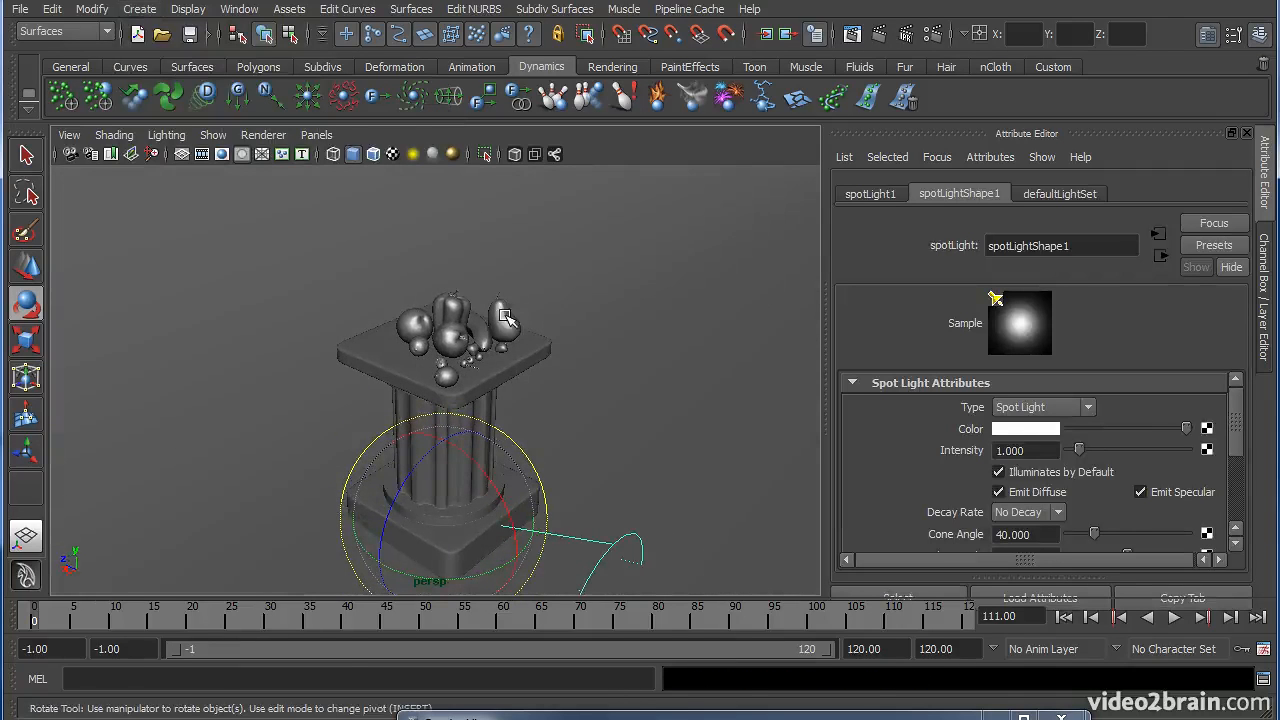
# - Raise the spot light to about the height of the fruit and move it well away from the pedestal
pyautogui.press('w')
pyautogui.moveTo(448, 462); pyautogui.dragTo(484, 298)
pyautogui.moveTo(395, 266); pyautogui.dragTo(472, 290)
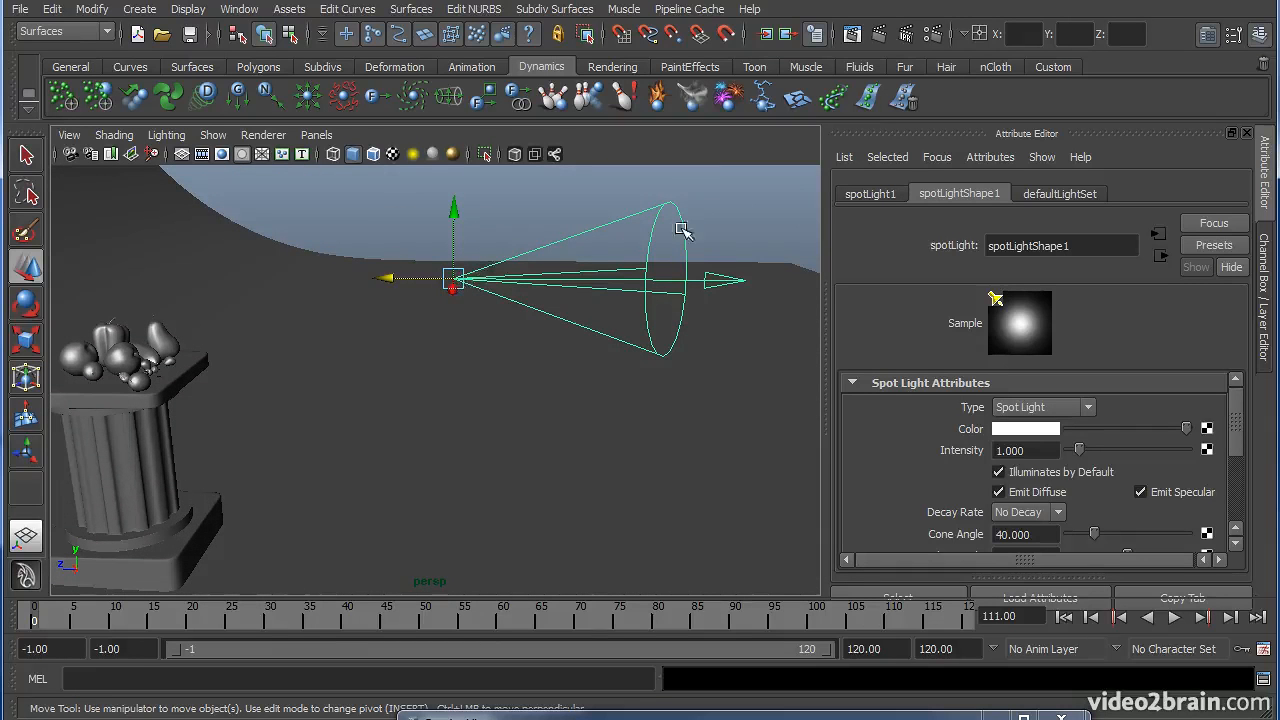
# - Rotate the spot light to aim at the still life and display the perspective view with scene lighting
pyautogui.moveTo(651, 280)
pyautogui.keyDown('alt'); pyautogui.mouseDown()
pyautogui.moveTo(671, 266)
pyautogui.moveTo(620, 280)
pyautogui.moveTo(634, 283)
pyautogui.mouseUp(); pyautogui.keyUp('alt')
pyautogui.press('e')
pyautogui.moveTo(478, 205); pyautogui.dragTo(366, 346)
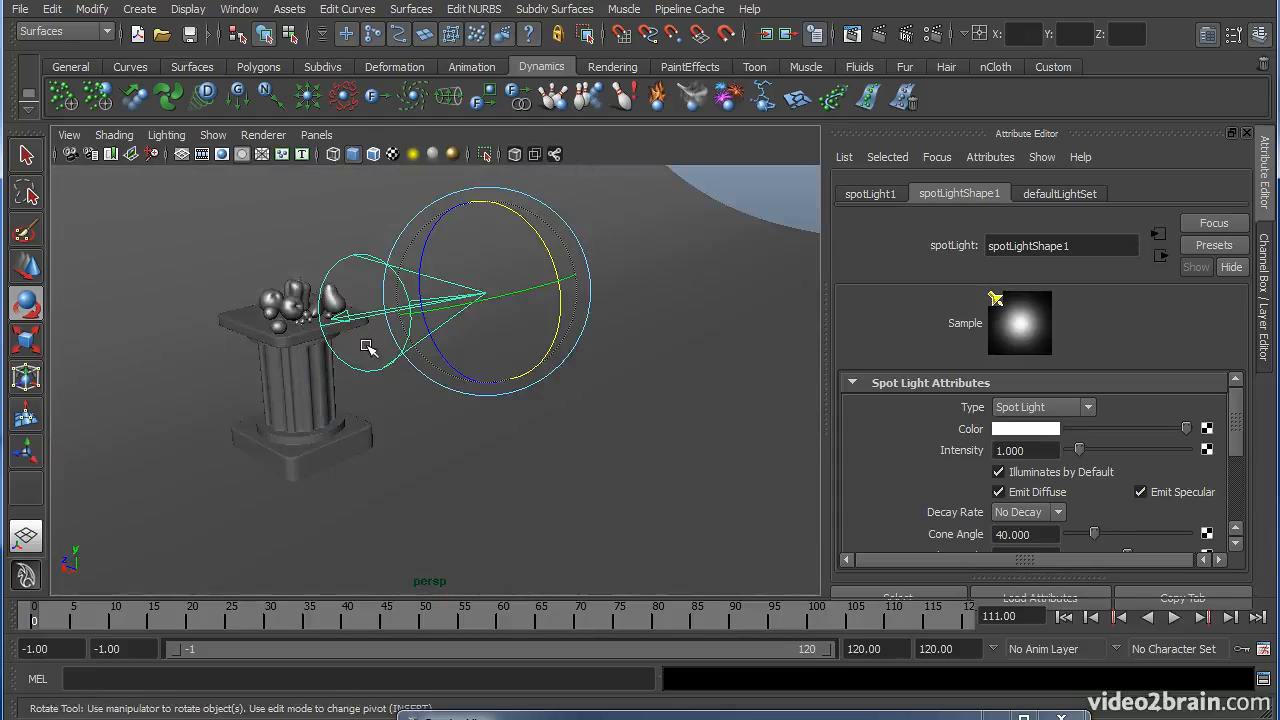
pyautogui.press('7')
pyautogui.keyDown('alt'); pyautogui.moveTo(366, 346); pyautogui.dragTo(449, 354, button='middle'); pyautogui.keyUp('alt')
pyautogui.keyDown('alt'); pyautogui.moveTo(449, 354); pyautogui.dragTo(413, 349); pyautogui.keyUp('alt')
pyautogui.moveTo(577, 272); pyautogui.dragTo(610, 260)
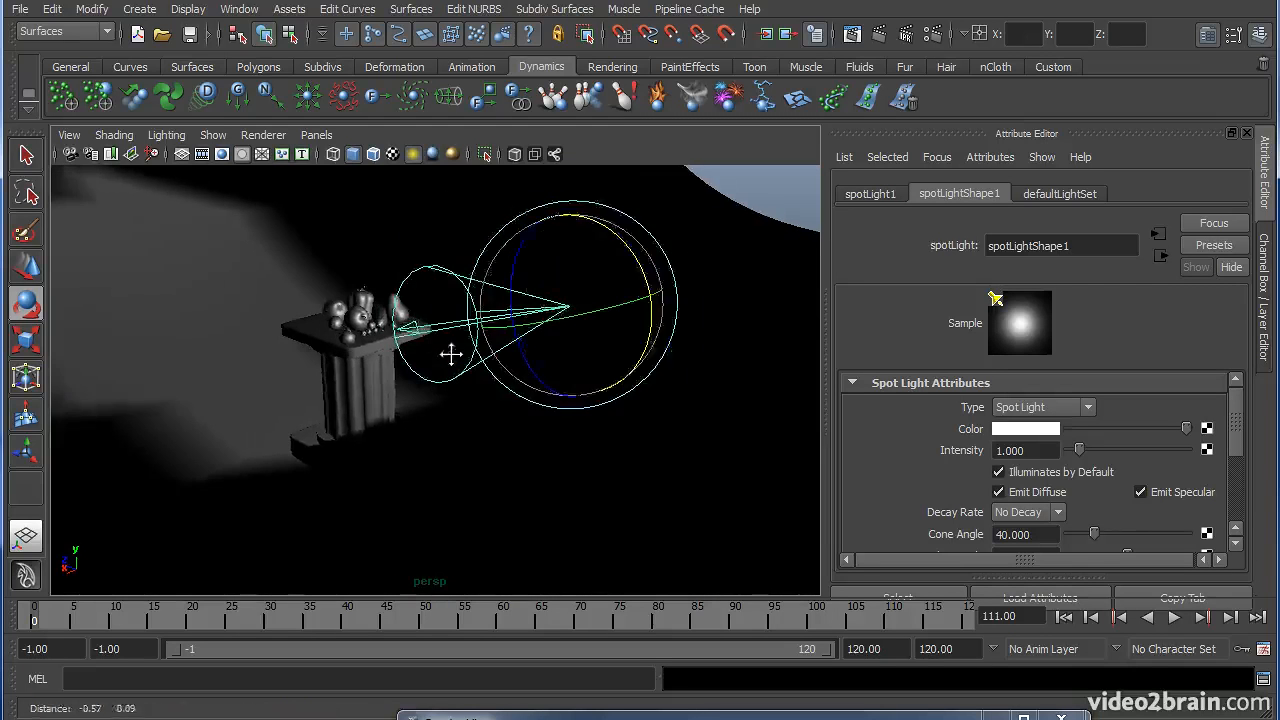
# - Move the spot light farther back from the pedestal and widen its Cone Angle to about 71 degrees
pyautogui.press('w')
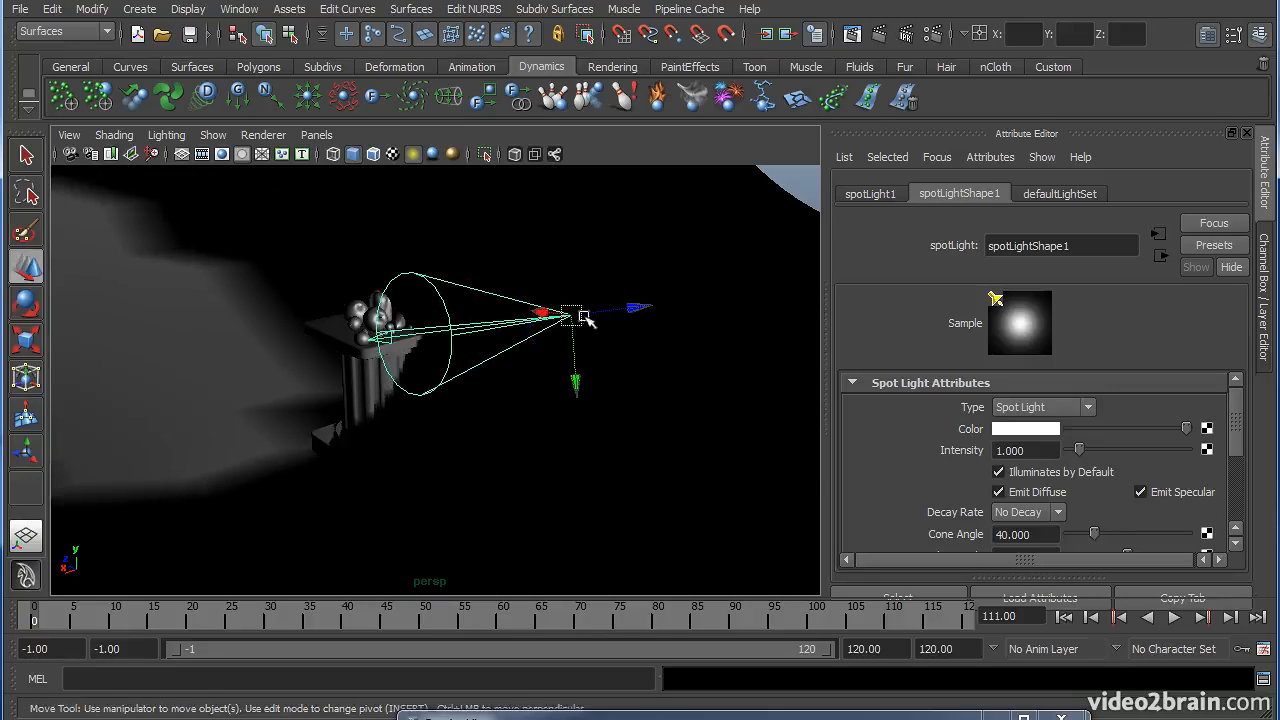
pyautogui.keyDown('alt'); pyautogui.moveTo(551, 346); pyautogui.dragTo(996, 455); pyautogui.keyUp('alt')
pyautogui.keyDown('alt'); pyautogui.moveTo(623, 397); pyautogui.dragTo(608, 448, button='middle'); pyautogui.keyUp('alt')
pyautogui.keyDown('alt'); pyautogui.moveTo(510, 402); pyautogui.dragTo(483, 386); pyautogui.keyUp('alt')
pyautogui.keyDown('alt'); pyautogui.moveTo(483, 386); pyautogui.dragTo(561, 359, button='right'); pyautogui.keyUp('alt')
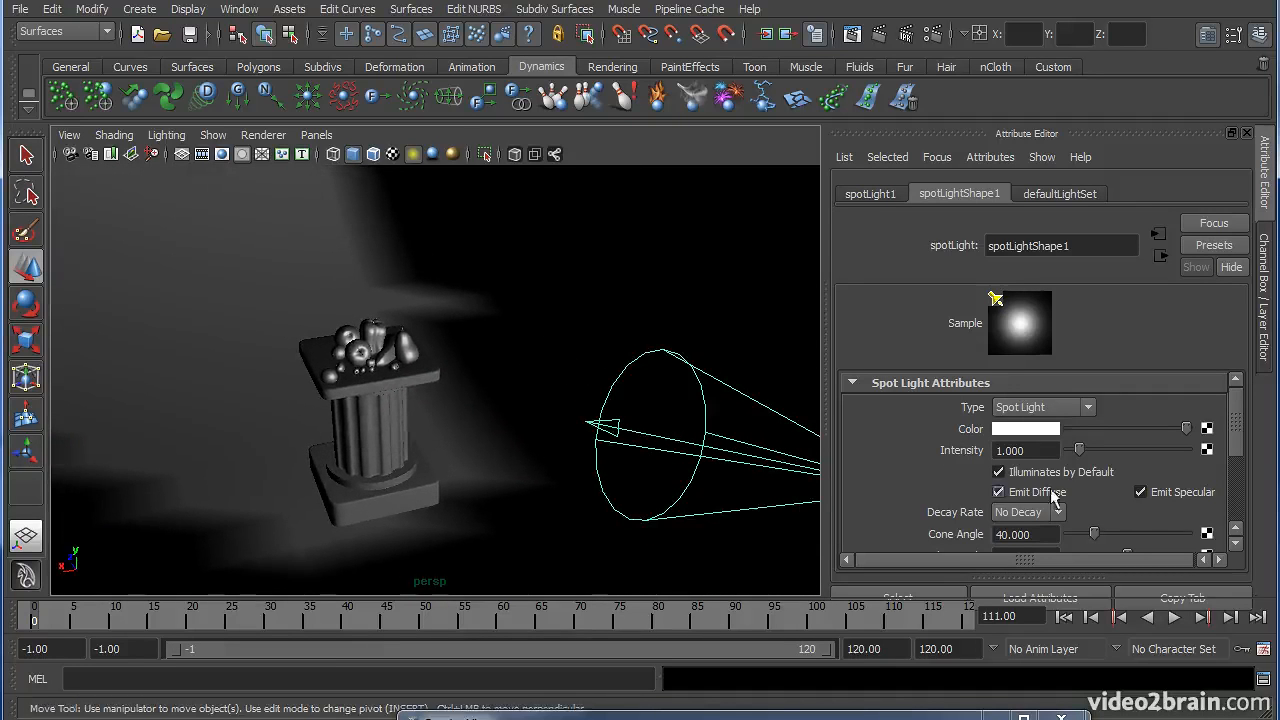
pyautogui.moveTo(1094, 534); pyautogui.dragTo(1121, 543)
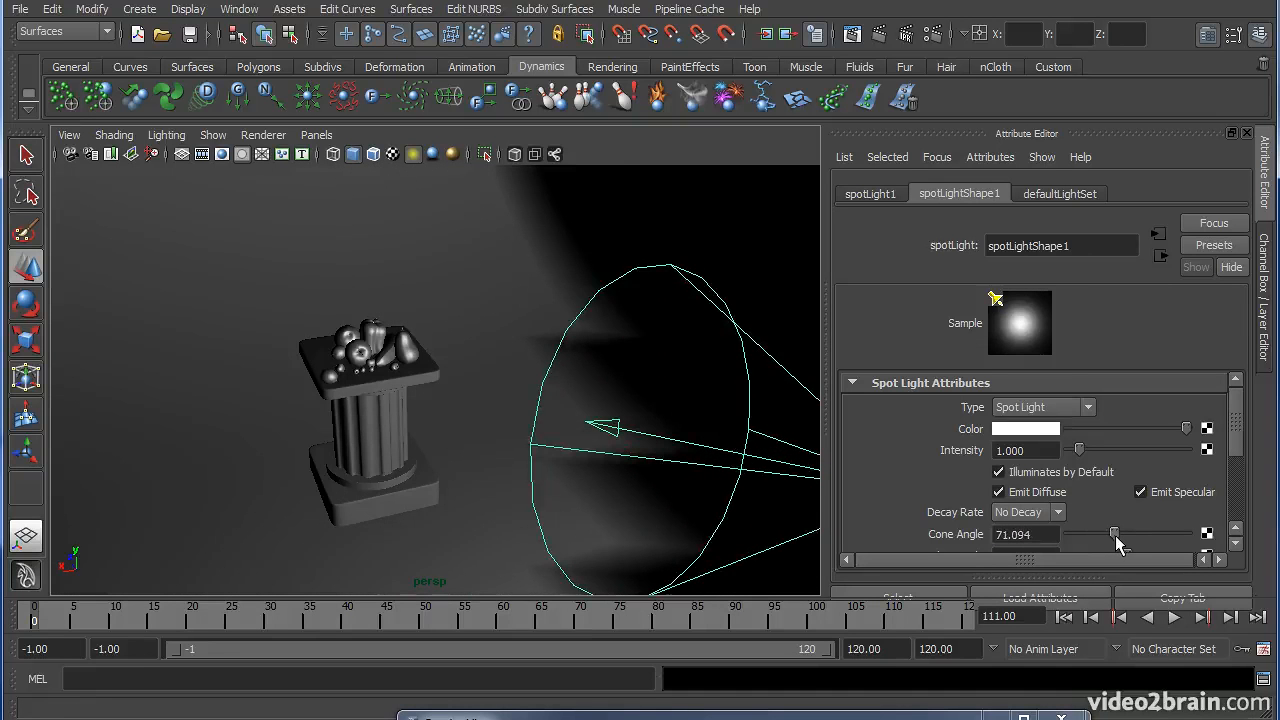
# - Rotate the spot light toward the pedestal and move it farther back to about X -2.8, Y 1.9, Z -3.6 cm
pyautogui.keyDown('alt'); pyautogui.moveTo(714, 431); pyautogui.dragTo(575, 442, button='right'); pyautogui.keyUp('alt')
pyautogui.moveTo(597, 429); pyautogui.dragTo(608, 493)
pyautogui.press('e')
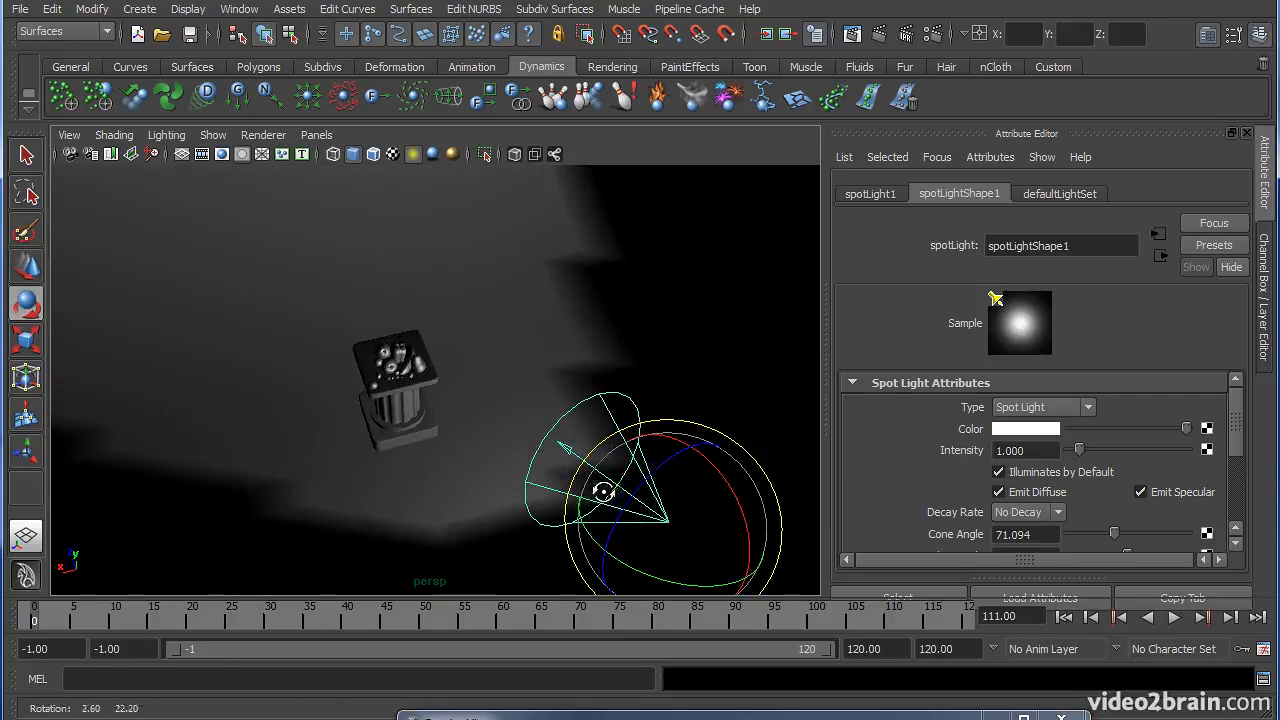
pyautogui.moveTo(655, 582); pyautogui.dragTo(713, 510)
pyautogui.press('w')
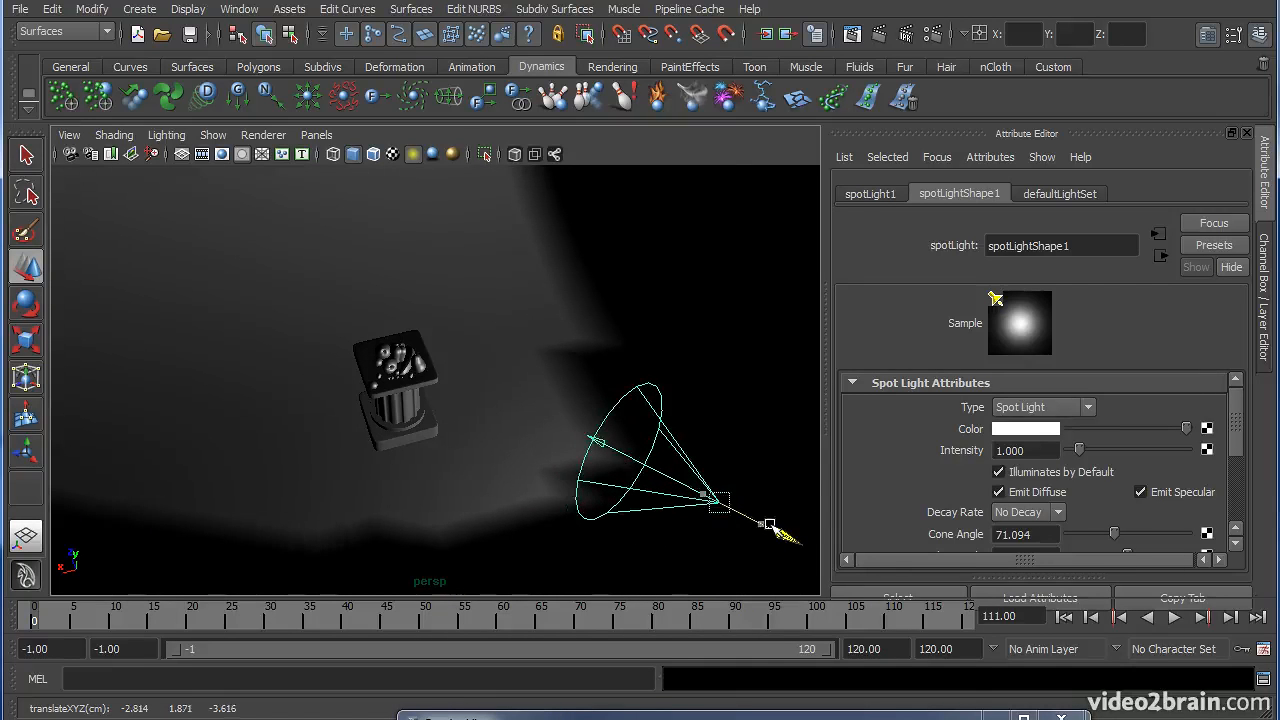
# - Raise the spot light above the fruit and tilt it down toward the still life
pyautogui.keyDown('alt'); pyautogui.moveTo(366, 371); pyautogui.dragTo(712, 394, button='right'); pyautogui.keyUp('alt')
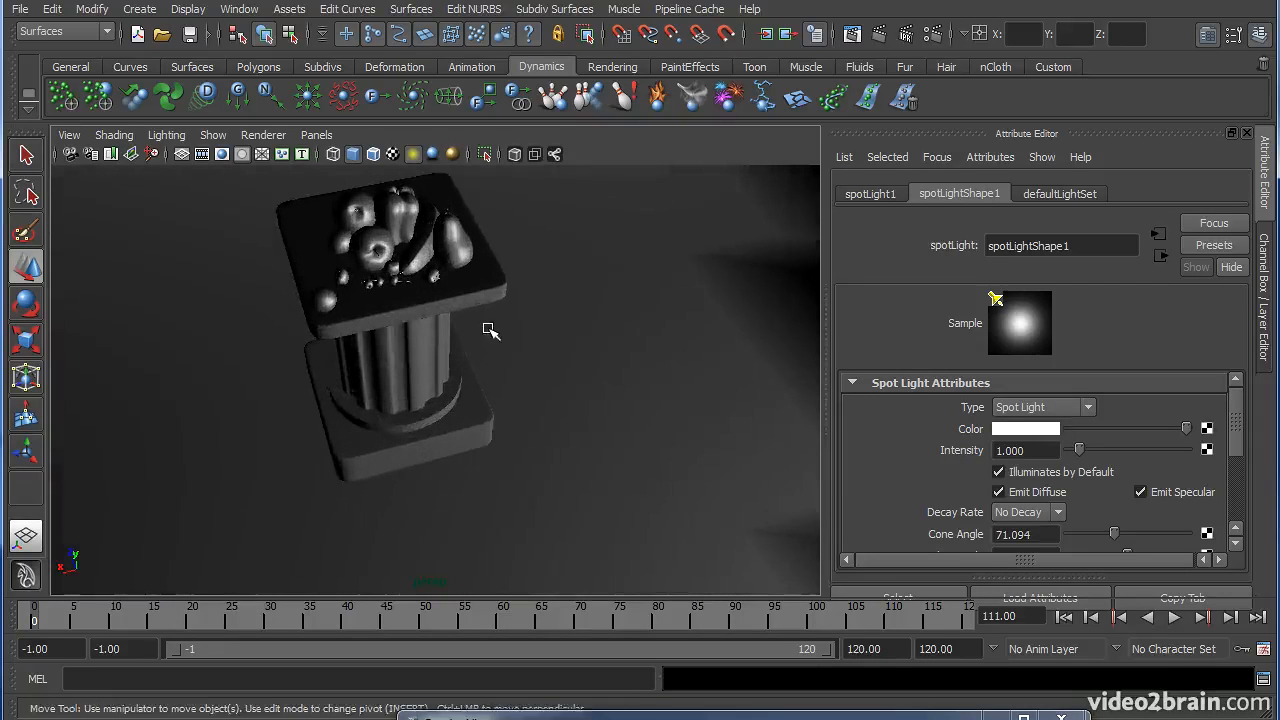
pyautogui.keyDown('alt'); pyautogui.moveTo(502, 353); pyautogui.dragTo(586, 451, button='middle'); pyautogui.keyUp('alt')
pyautogui.keyDown('alt'); pyautogui.moveTo(556, 478); pyautogui.dragTo(480, 346); pyautogui.keyUp('alt')
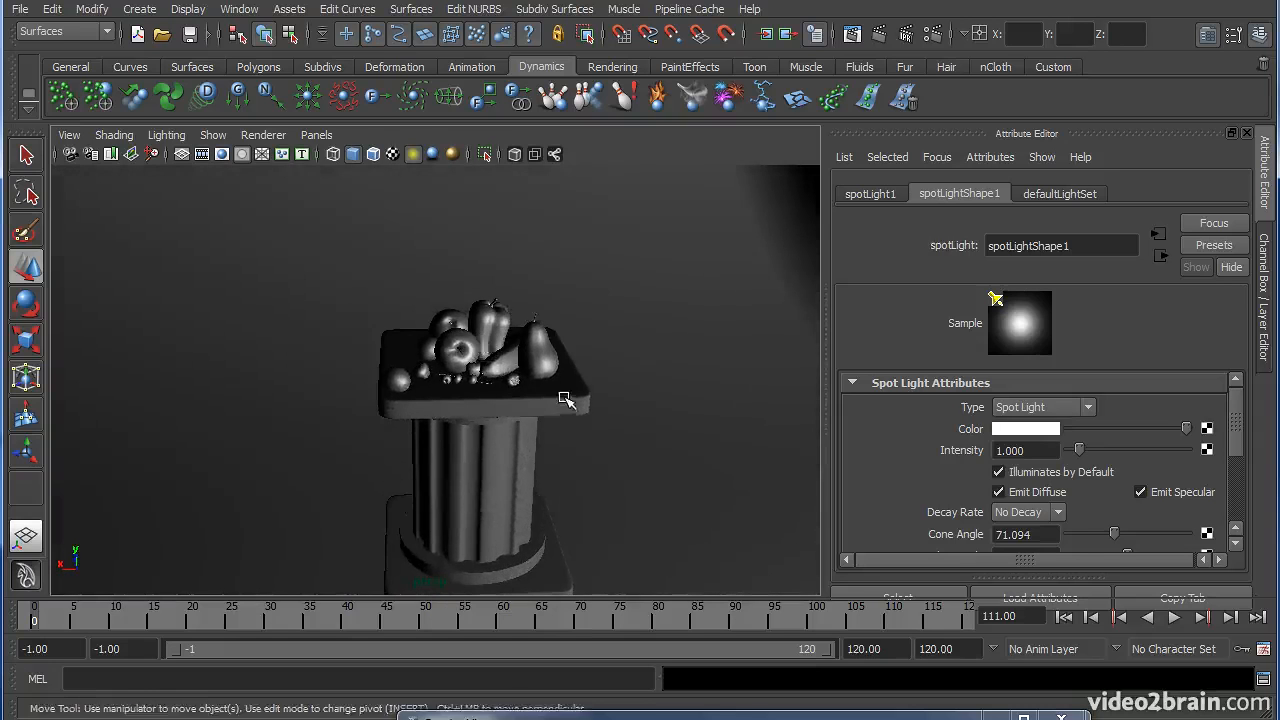
pyautogui.keyDown('alt'); pyautogui.moveTo(566, 400); pyautogui.dragTo(509, 346, button='middle'); pyautogui.keyUp('alt')
pyautogui.keyDown('alt'); pyautogui.moveTo(507, 346); pyautogui.dragTo(300, 378, button='right'); pyautogui.keyUp('alt')
pyautogui.keyDown('alt'); pyautogui.moveTo(320, 378); pyautogui.dragTo(548, 362); pyautogui.keyUp('alt')
pyautogui.keyDown('alt'); pyautogui.moveTo(569, 360); pyautogui.dragTo(504, 376, button='middle'); pyautogui.keyUp('alt')
pyautogui.moveTo(740, 401); pyautogui.dragTo(718, 285)
pyautogui.press('e')
pyautogui.moveTo(630, 272); pyautogui.dragTo(645, 295)
pyautogui.keyDown('alt'); pyautogui.moveTo(560, 356); pyautogui.dragTo(582, 381, button='right'); pyautogui.keyUp('alt')
# - Display the camera1 view with scene lighting and compare the spot light's effect there with the perspective view
pyautogui.press('space')
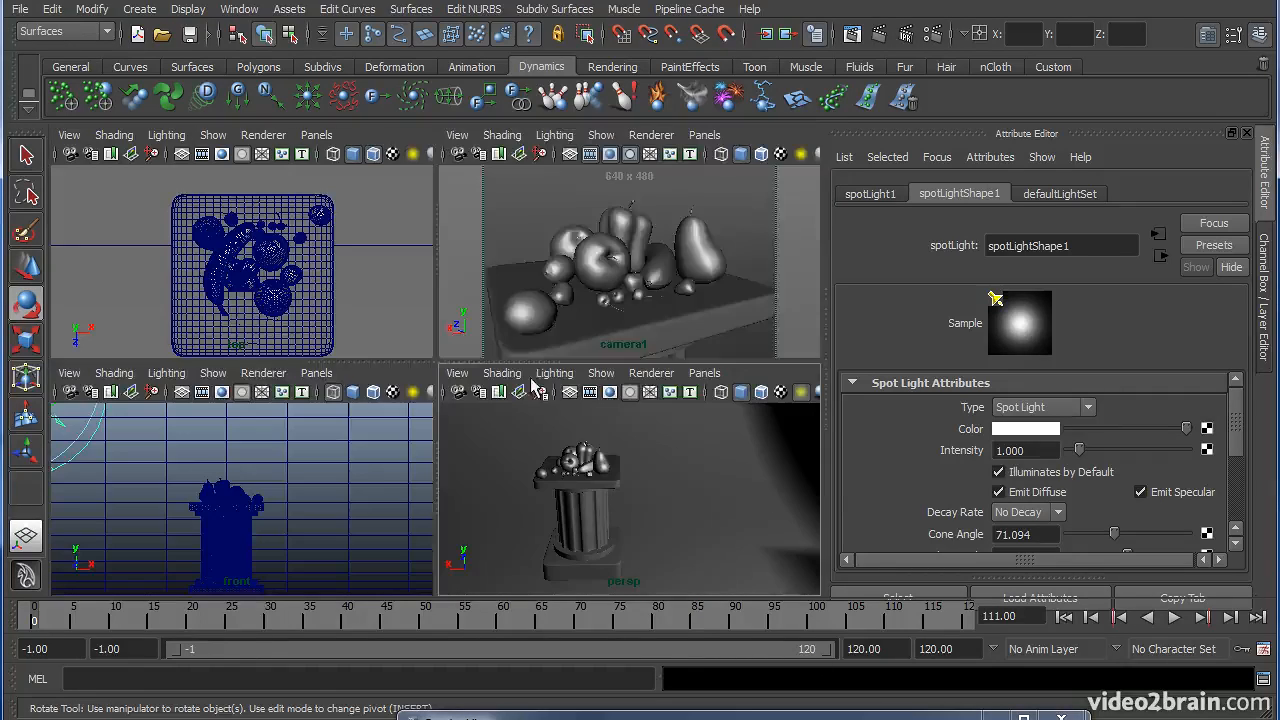
pyautogui.press('7')
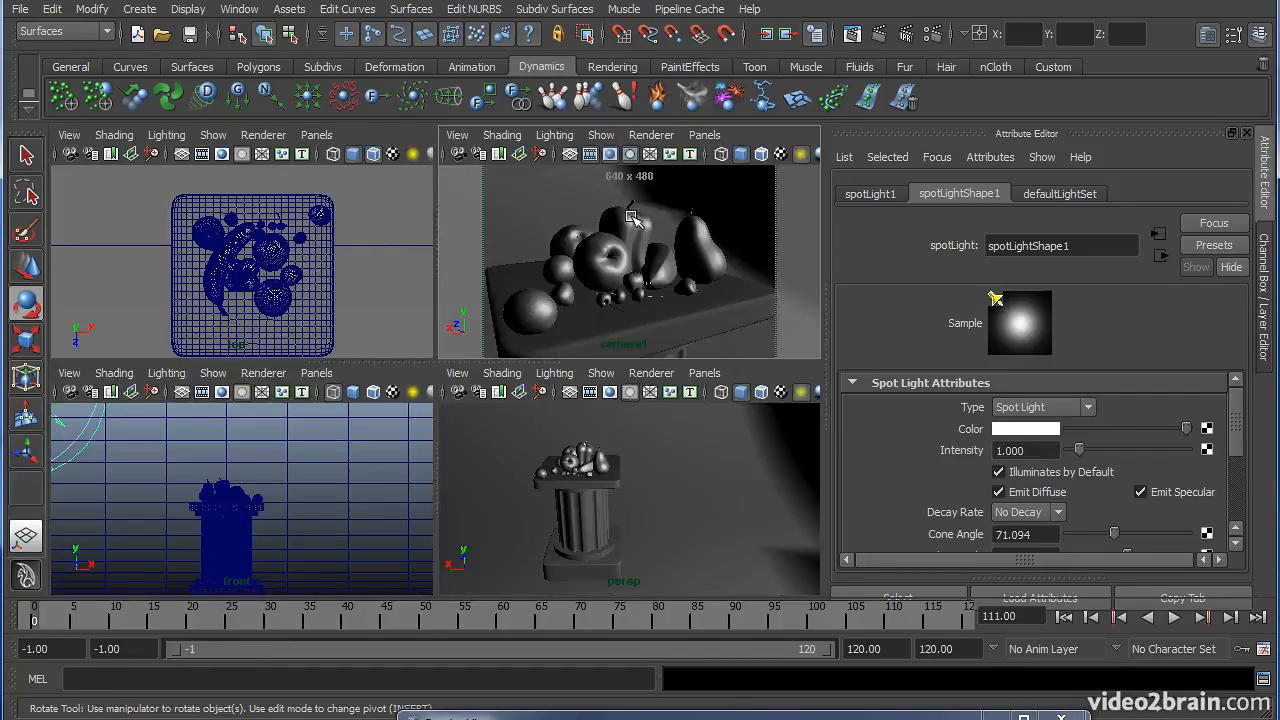
pyautogui.press('space')
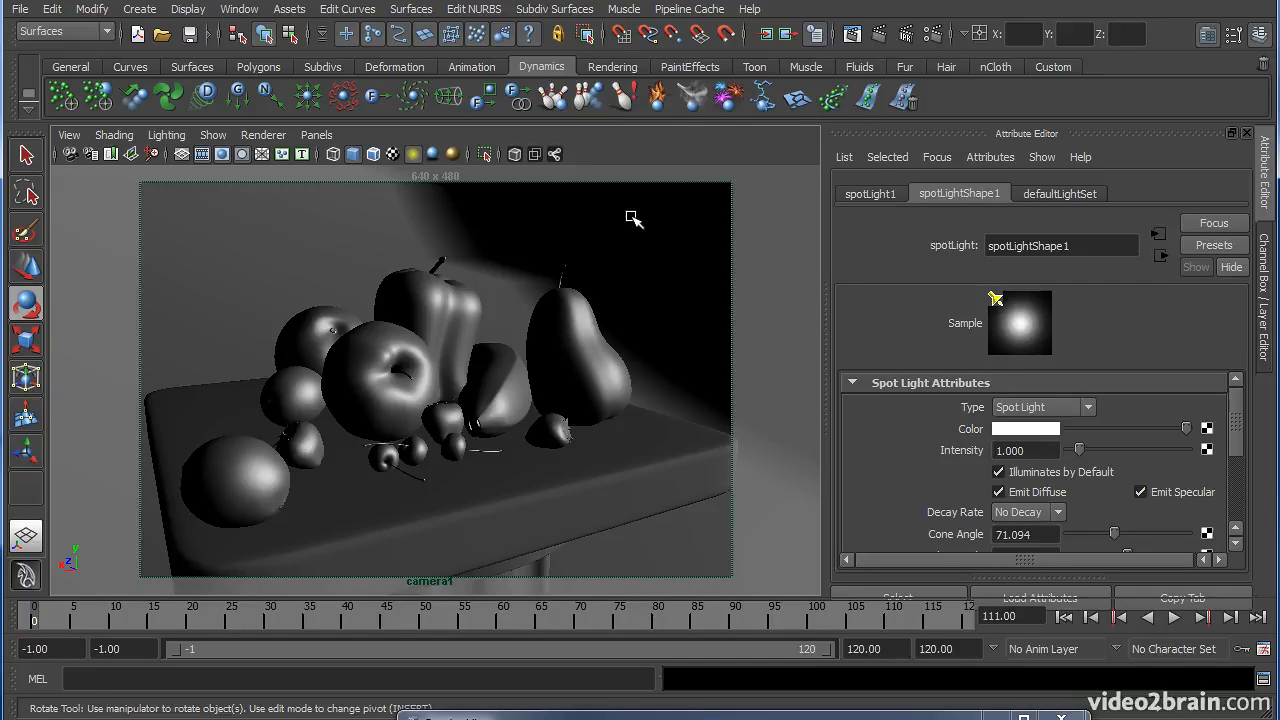
pyautogui.press('space')
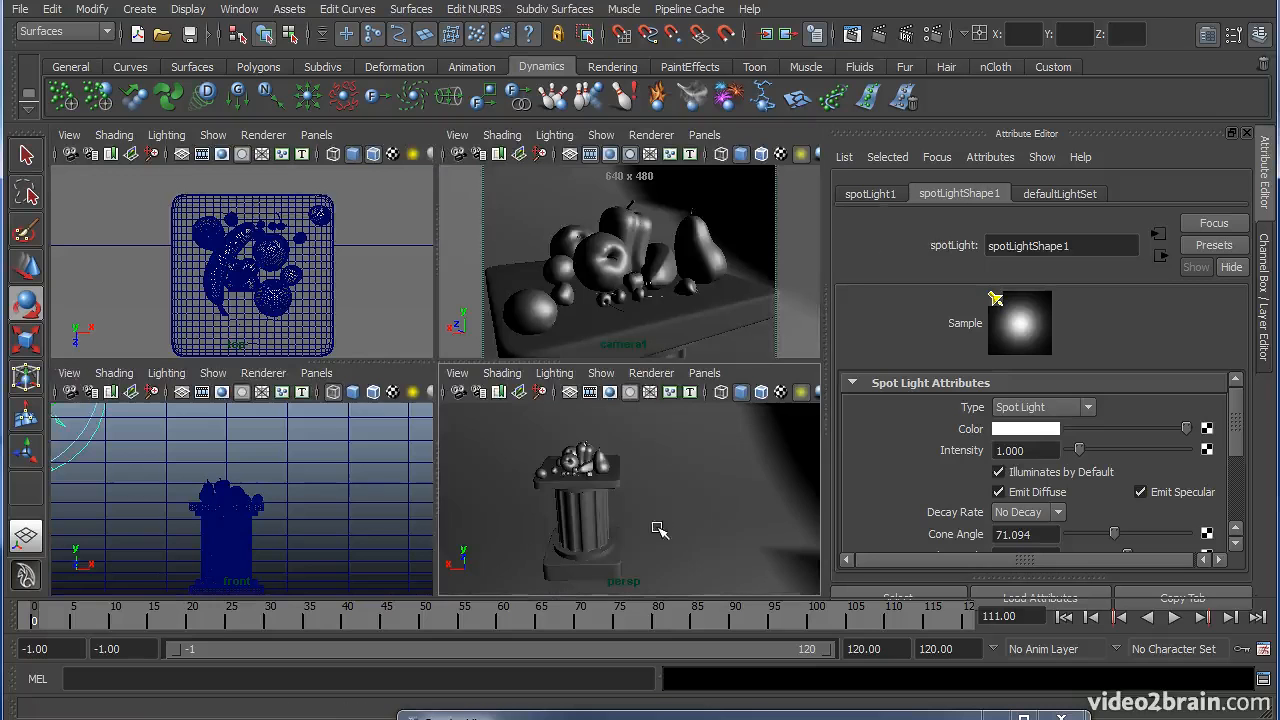
pyautogui.press('space')
pyautogui.keyDown('alt'); pyautogui.moveTo(601, 425); pyautogui.dragTo(498, 364); pyautogui.keyUp('alt')
pyautogui.press('space')
pyautogui.press('space')
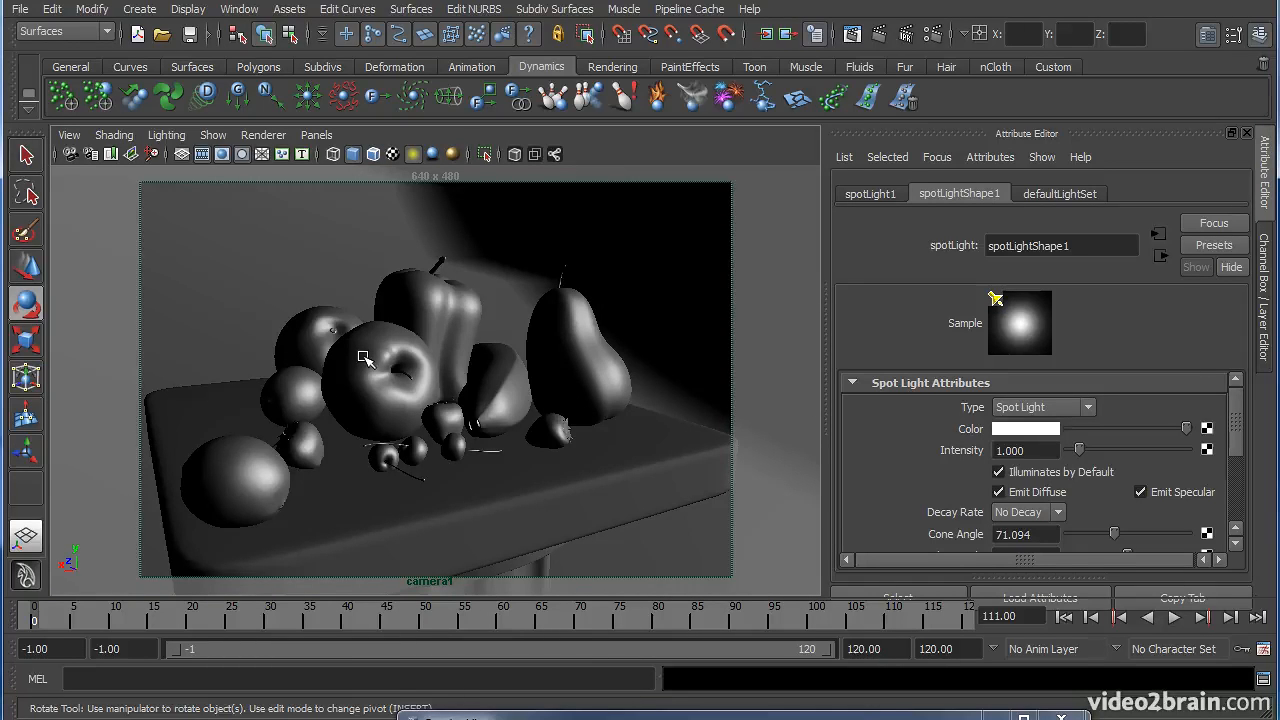
pyautogui.press('space')
# - Create a directional light with the default settings
pyautogui.keyDown('alt'); pyautogui.moveTo(616, 503); pyautogui.dragTo(668, 497, button='middle'); pyautogui.keyUp('alt')
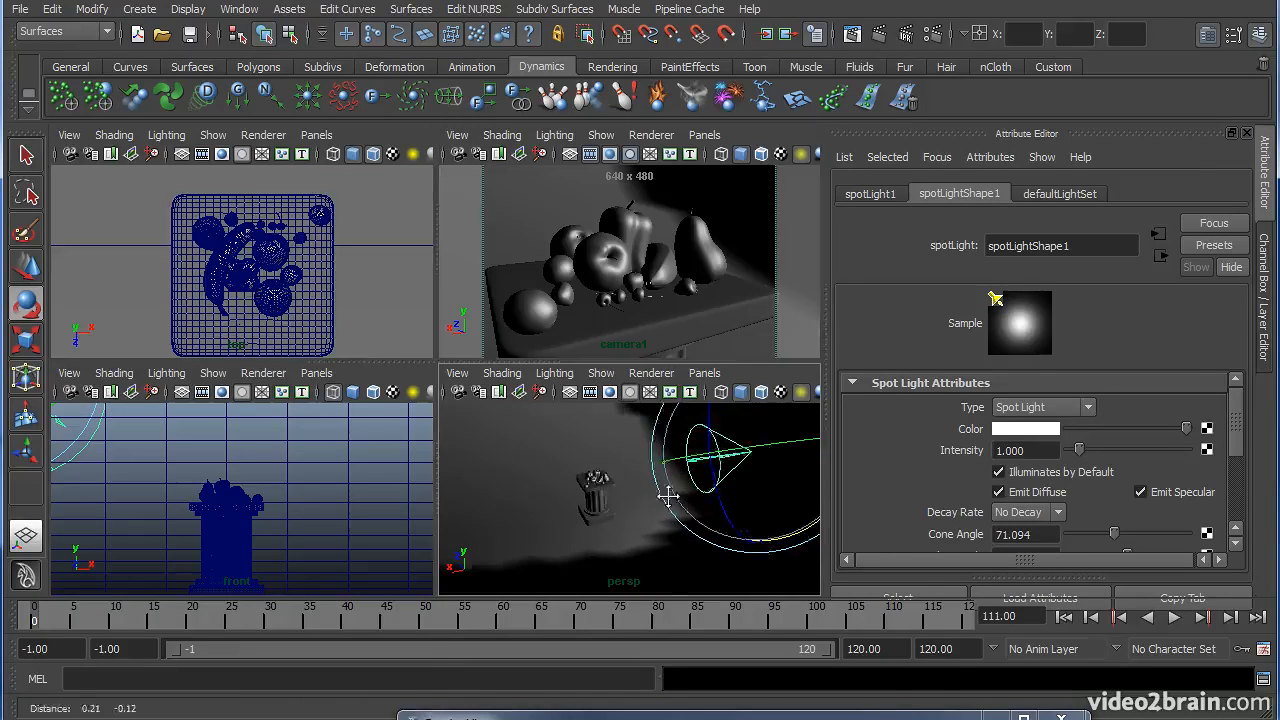
pyautogui.keyDown('alt'); pyautogui.moveTo(668, 497); pyautogui.dragTo(632, 470, button='right'); pyautogui.keyUp('alt')
pyautogui.keyDown('alt'); pyautogui.moveTo(632, 470); pyautogui.dragTo(562, 540); pyautogui.keyUp('alt')
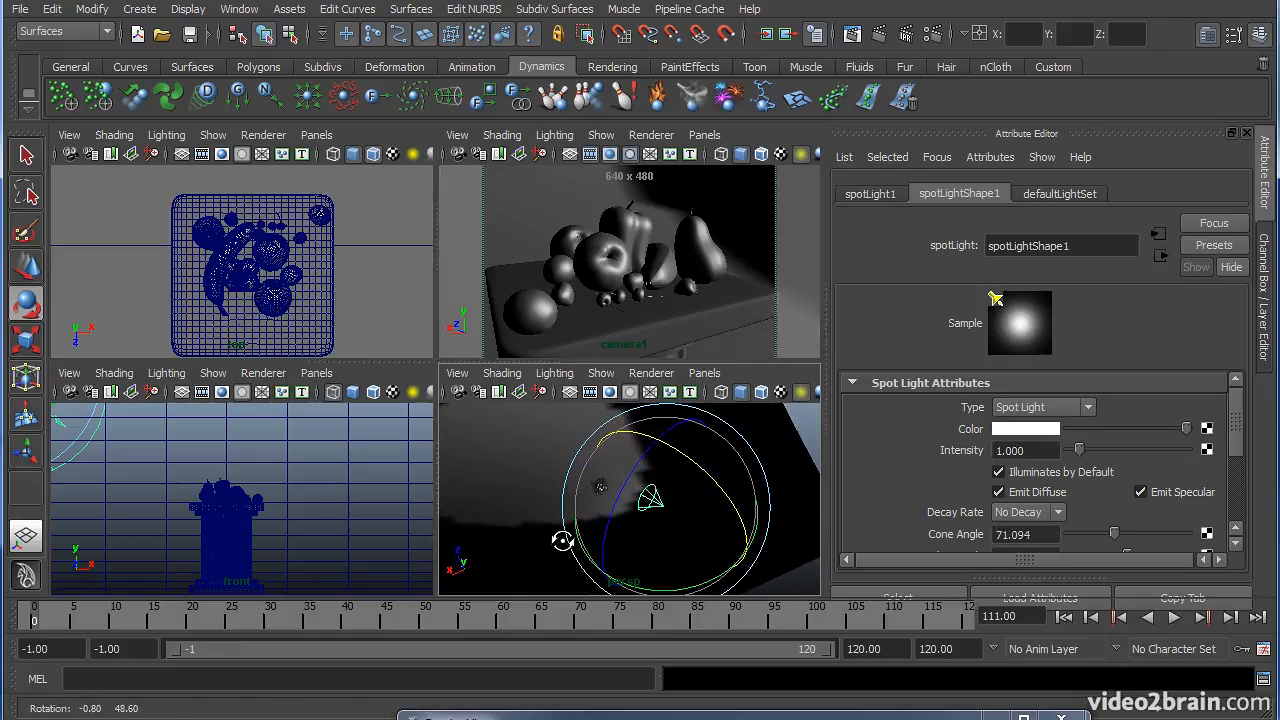
pyautogui.keyDown('alt'); pyautogui.moveTo(577, 512); pyautogui.dragTo(581, 506, button='middle'); pyautogui.keyUp('alt')
pyautogui.press('space')
pyautogui.keyDown('alt'); pyautogui.moveTo(483, 446); pyautogui.dragTo(554, 421, button='middle'); pyautogui.keyUp('alt')
pyautogui.keyDown('alt'); pyautogui.moveTo(555, 423); pyautogui.dragTo(494, 420); pyautogui.keyUp('alt')
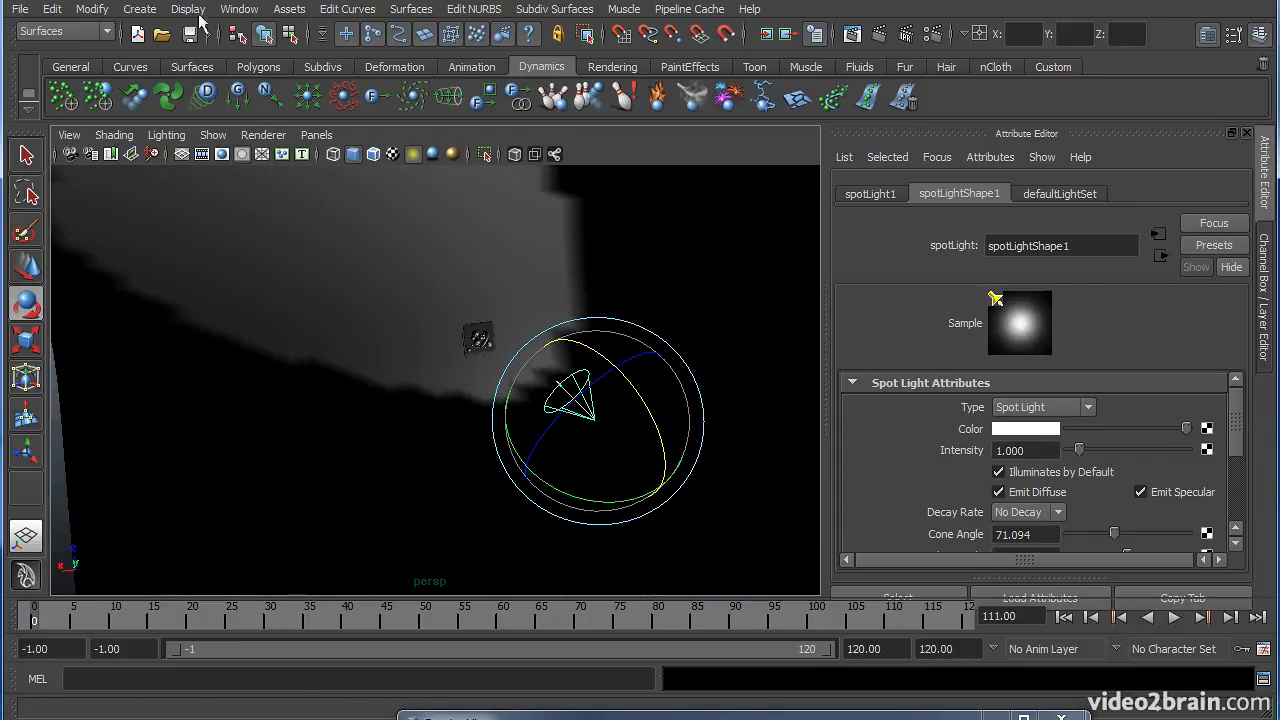
pyautogui.click(150, 12)
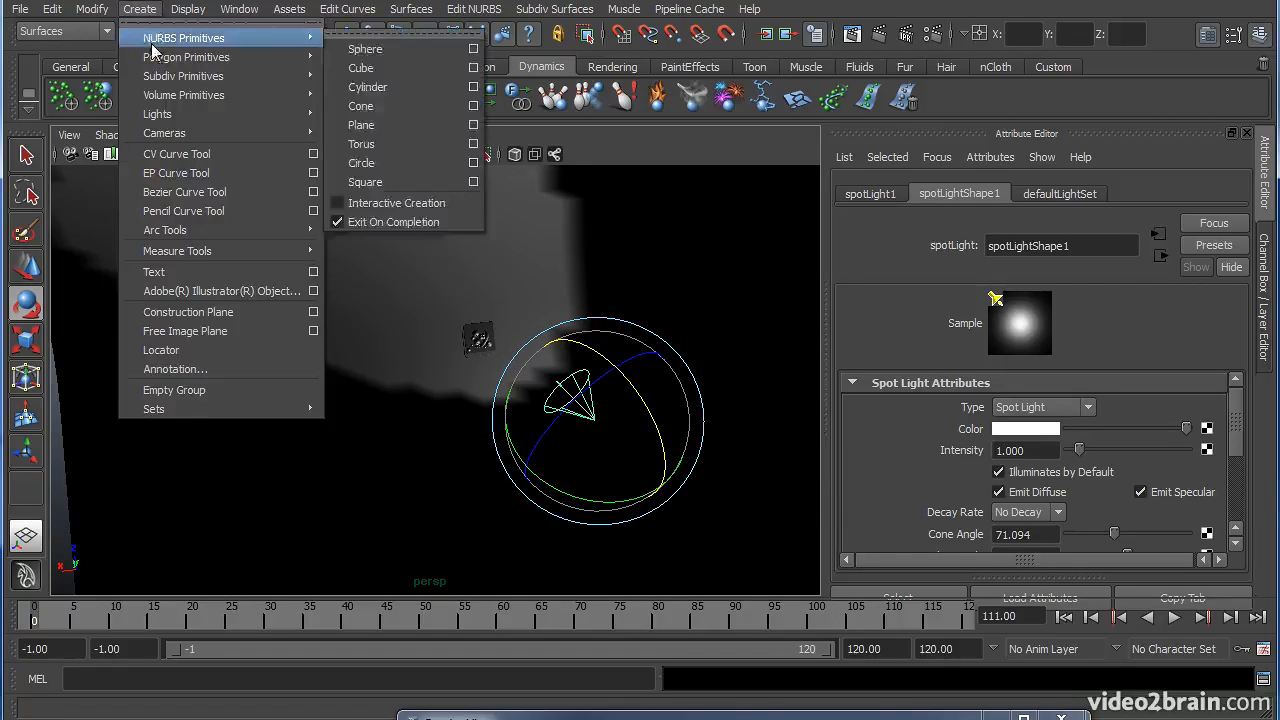
pyautogui.moveTo(155, 118)
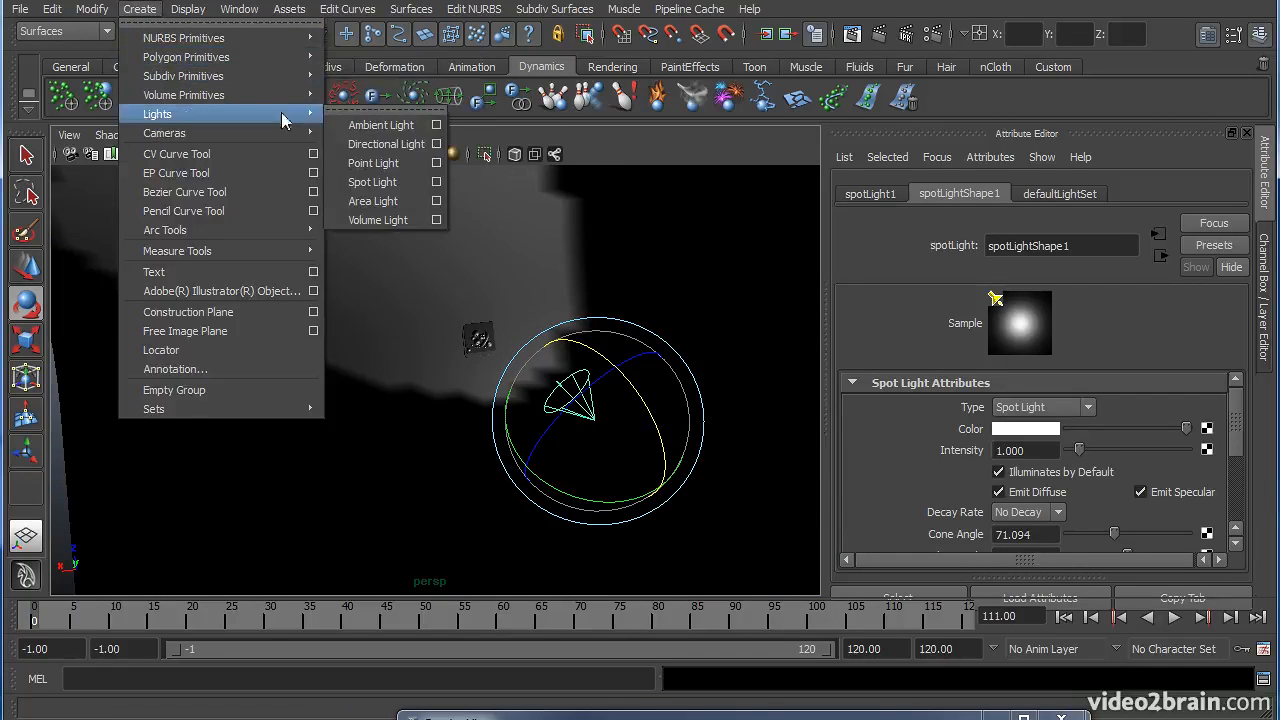
pyautogui.click(423, 143)
# - Move the directional light up and away from the pedestal to about Y 2.8, Z -3.3 cm
pyautogui.keyDown('alt'); pyautogui.moveTo(545, 385); pyautogui.dragTo(588, 337); pyautogui.keyUp('alt')
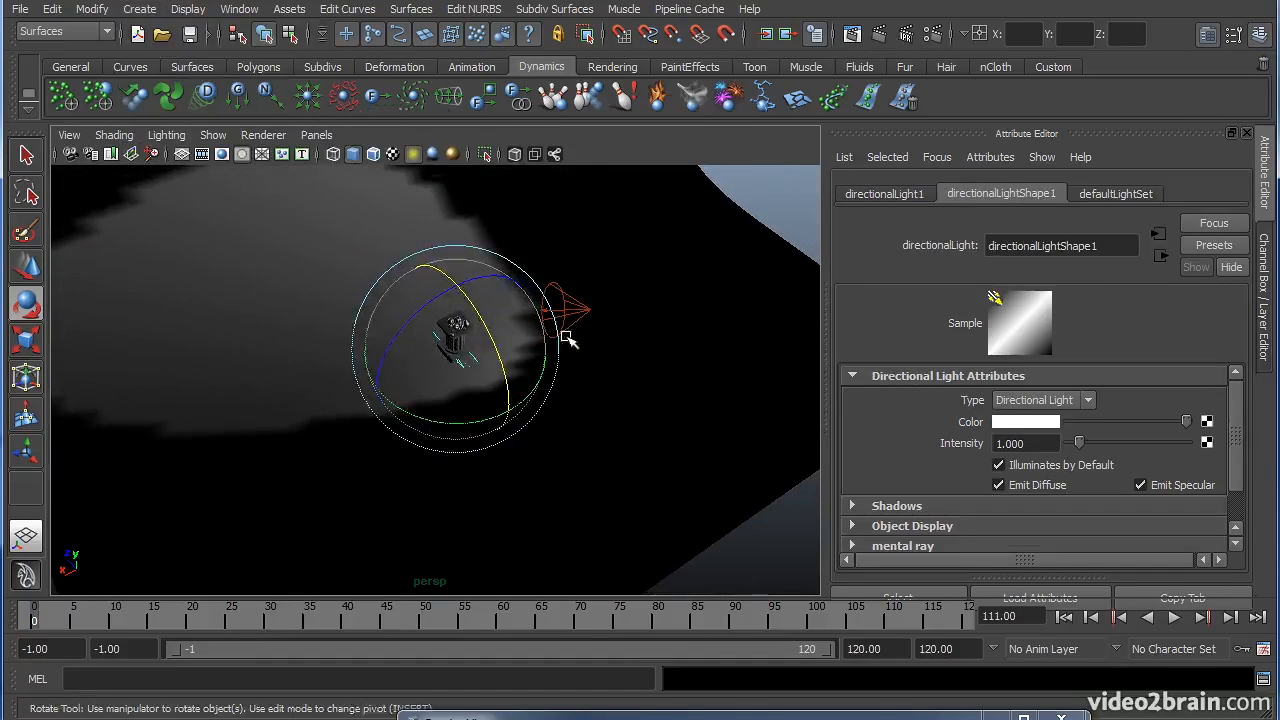
pyautogui.press('w')
pyautogui.moveTo(458, 299); pyautogui.dragTo(488, 338)
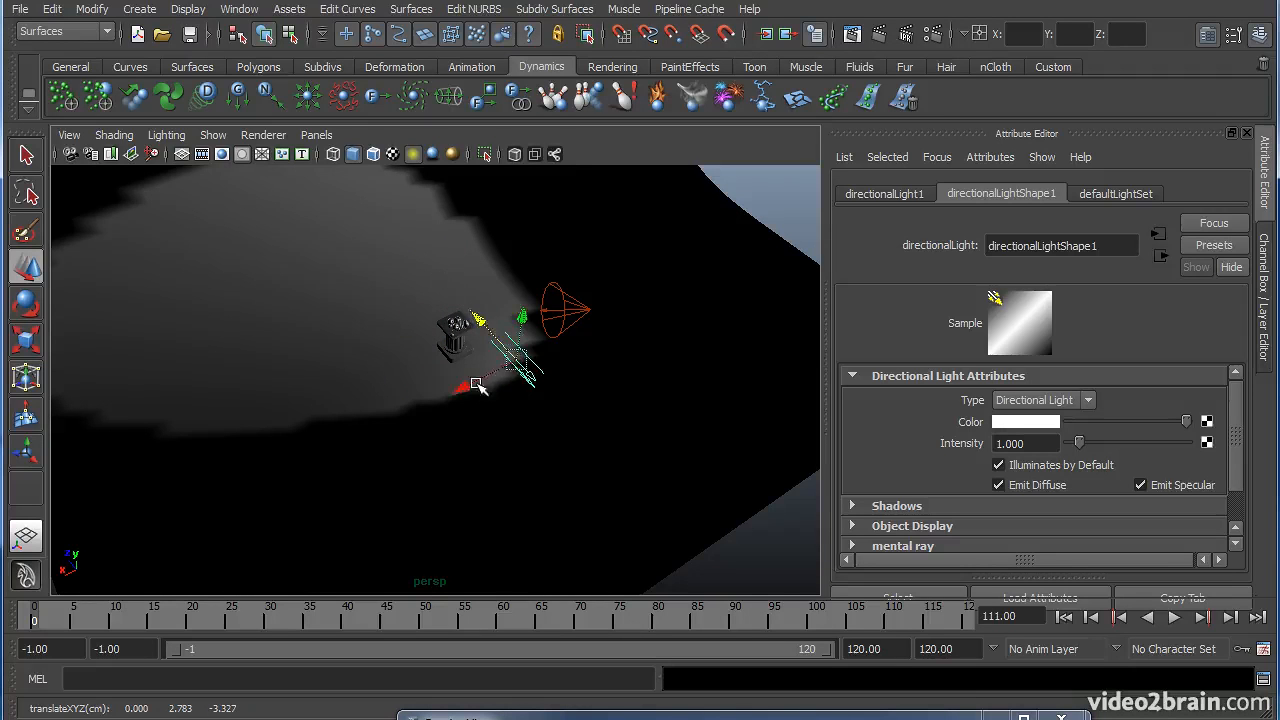
# - Rotate the directional light to about -144, 20, -78 degrees so it points toward the pedestal opposite the spot light
pyautogui.keyDown('alt'); pyautogui.moveTo(514, 420); pyautogui.dragTo(386, 403); pyautogui.keyUp('alt')
pyautogui.keyDown('alt'); pyautogui.moveTo(382, 404); pyautogui.dragTo(543, 377, button='right'); pyautogui.keyUp('alt')
pyautogui.keyDown('alt'); pyautogui.moveTo(541, 374); pyautogui.dragTo(466, 406, button='middle'); pyautogui.keyUp('alt')
pyautogui.keyDown('alt'); pyautogui.moveTo(448, 411); pyautogui.dragTo(447, 440); pyautogui.keyUp('alt')
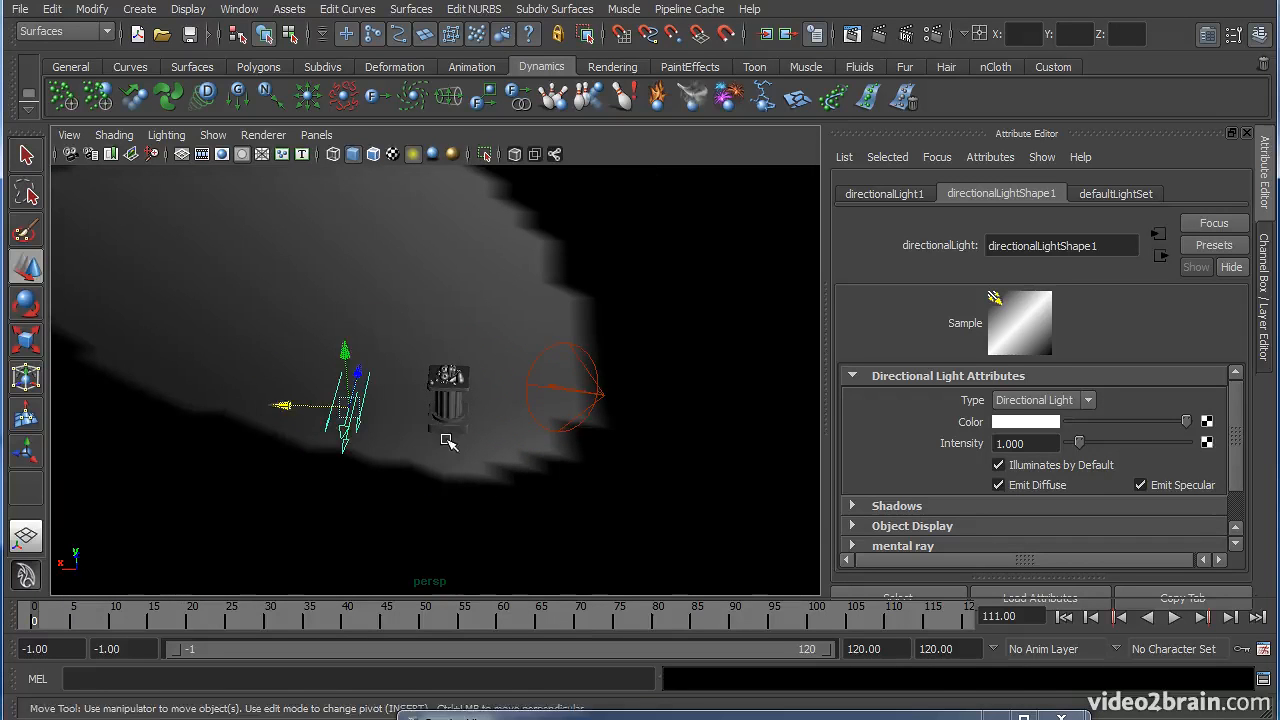
pyautogui.press('e')
pyautogui.moveTo(316, 387); pyautogui.dragTo(394, 463)
pyautogui.moveTo(341, 381); pyautogui.dragTo(379, 429)
pyautogui.moveTo(305, 365); pyautogui.dragTo(320, 388)
pyautogui.keyDown('alt'); pyautogui.moveTo(506, 394); pyautogui.dragTo(494, 468); pyautogui.keyUp('alt')
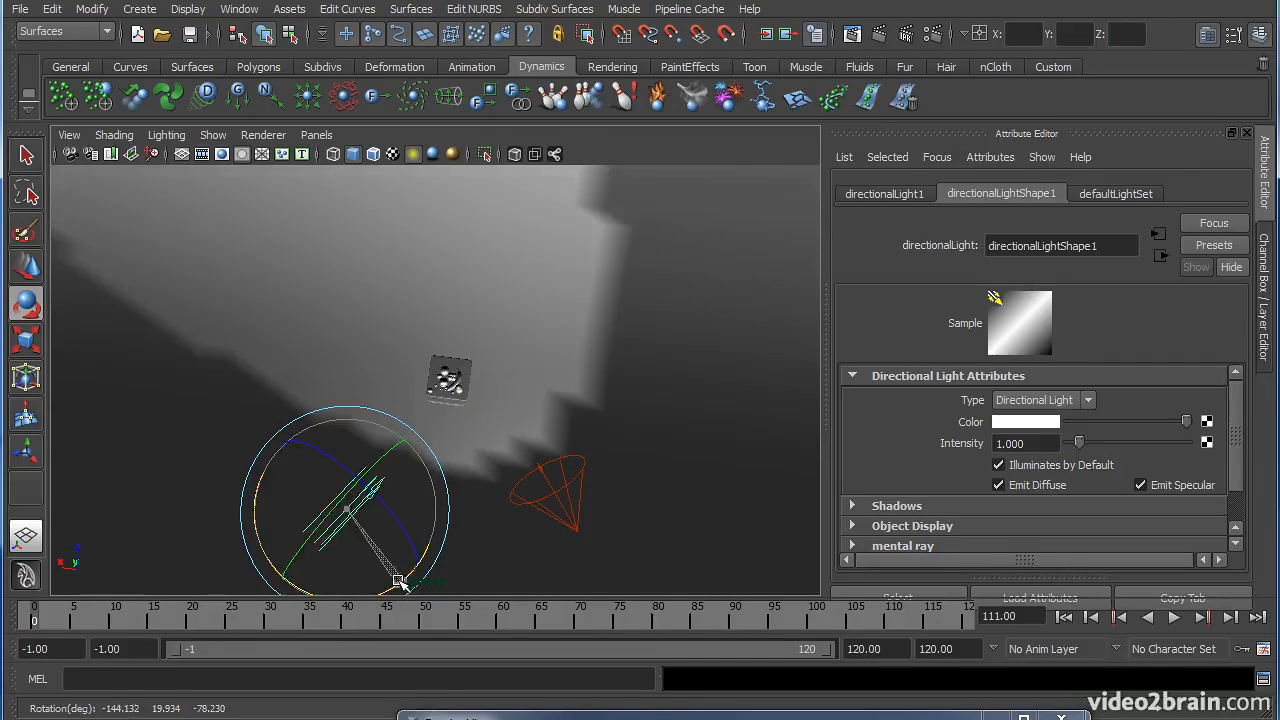
# - Shift the directional light to about 2.4, 2.8, -2.9 cm and refine its rotation to about -142, 23, -75 degrees
pyautogui.press('w')
pyautogui.moveTo(395, 557); pyautogui.dragTo(368, 536)
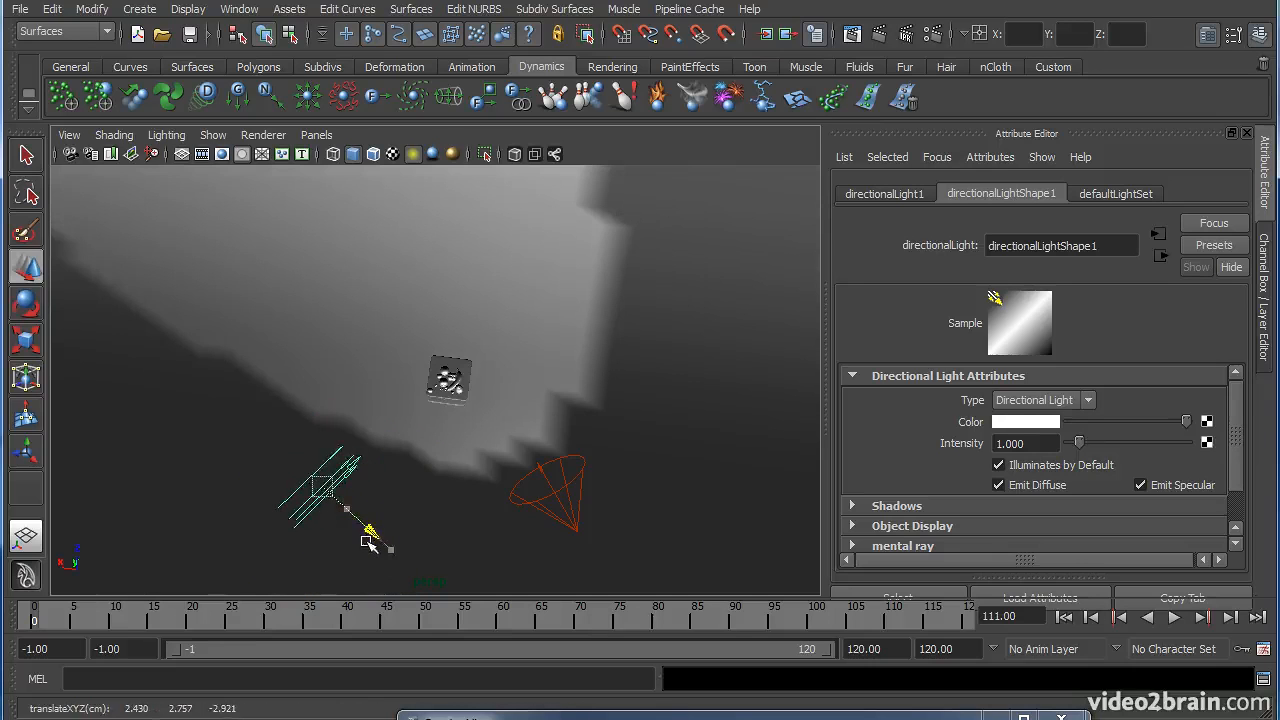
pyautogui.keyDown('alt'); pyautogui.moveTo(458, 494); pyautogui.dragTo(437, 410); pyautogui.keyUp('alt')
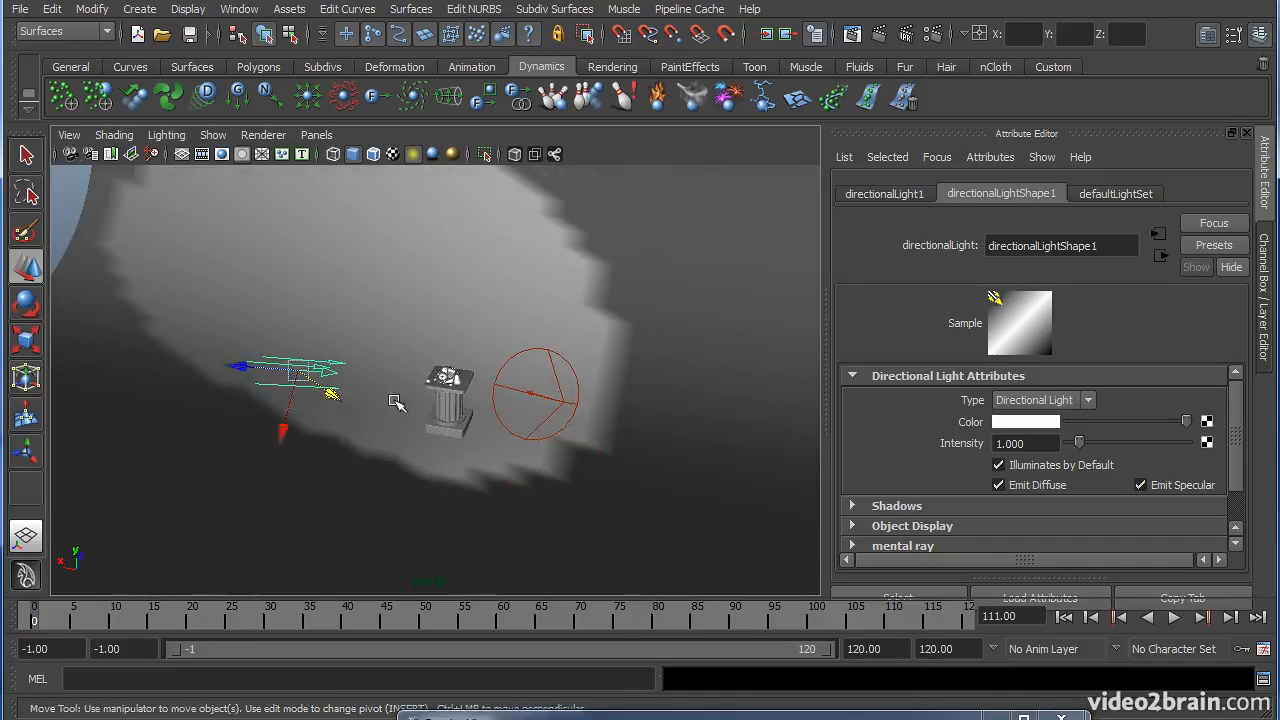
pyautogui.press('e')
pyautogui.moveTo(274, 294); pyautogui.dragTo(277, 289)
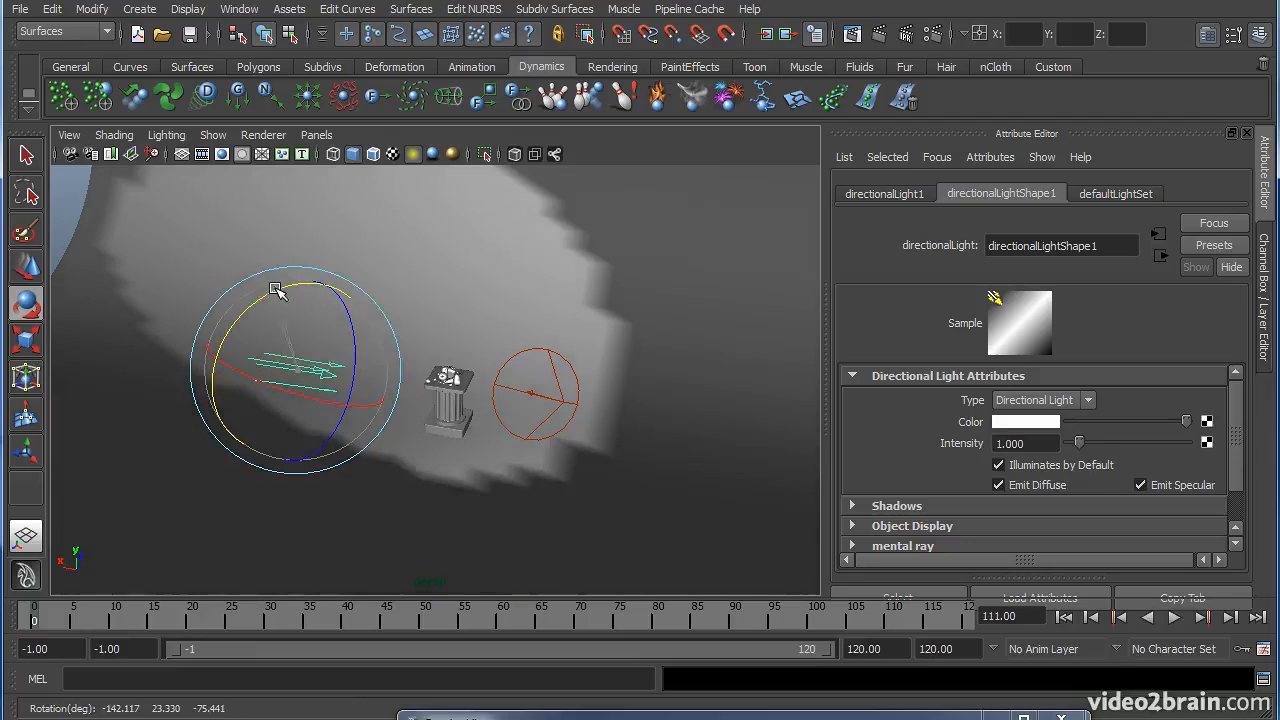
# - Set the directional light's Intensity to 0.6 and check the lighting through camera1
pyautogui.click(1040, 443)
pyautogui.write('.')
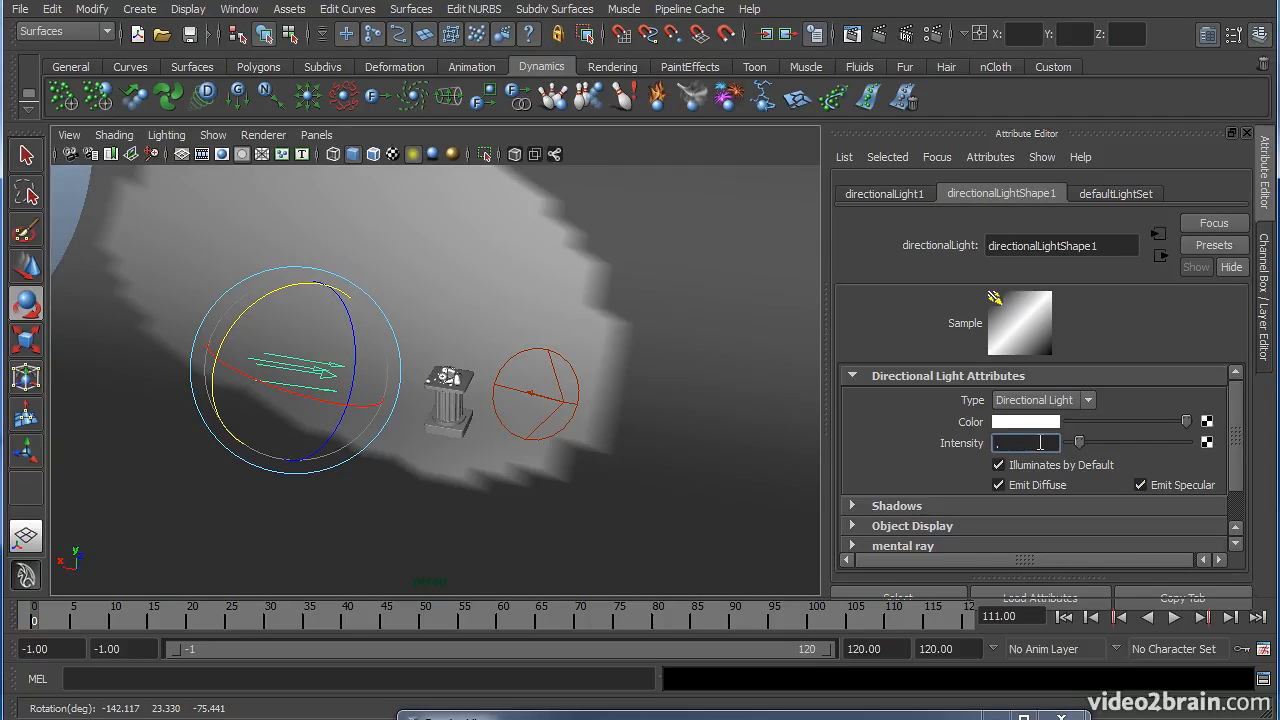
pyautogui.write('6')
pyautogui.press('Return')
pyautogui.keyDown('alt'); pyautogui.moveTo(374, 430); pyautogui.dragTo(640, 372, button='right'); pyautogui.keyUp('alt')
pyautogui.press('space')
pyautogui.press('space')
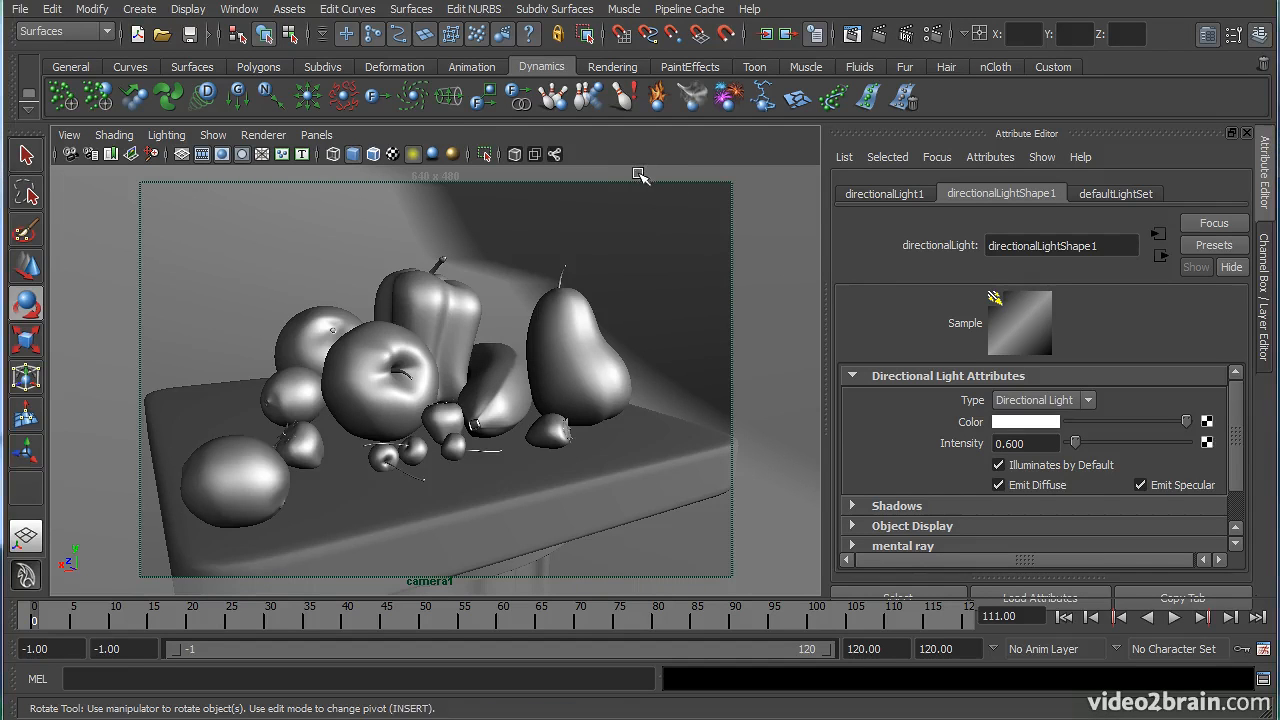
# - Examine the back of the still life and the placement of both lights in the perspective view
pyautogui.press('space')
pyautogui.press('space')
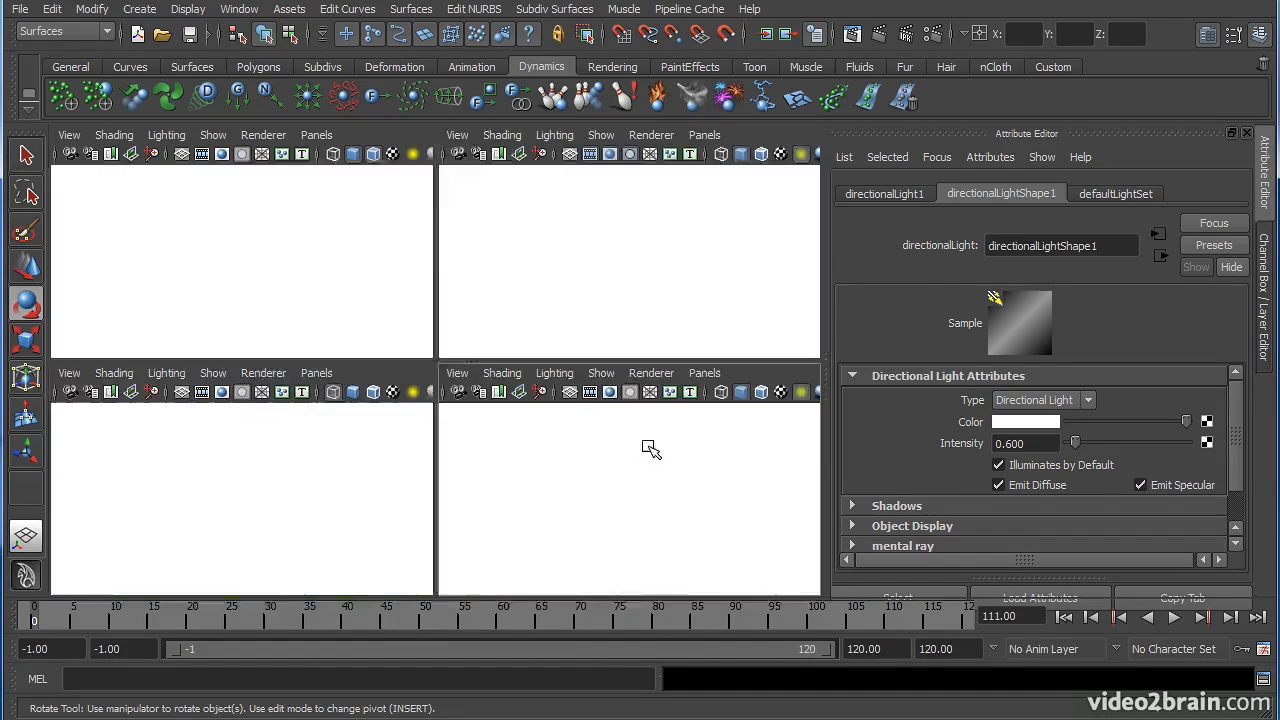
pyautogui.keyDown('alt'); pyautogui.moveTo(385, 428); pyautogui.dragTo(271, 380); pyautogui.keyUp('alt')
pyautogui.keyDown('alt'); pyautogui.moveTo(271, 380); pyautogui.dragTo(476, 375, button='right'); pyautogui.keyUp('alt')
pyautogui.keyDown('alt'); pyautogui.moveTo(477, 375); pyautogui.dragTo(267, 359); pyautogui.keyUp('alt')
pyautogui.keyDown('alt'); pyautogui.moveTo(267, 359); pyautogui.dragTo(566, 310, button='right'); pyautogui.keyUp('alt')
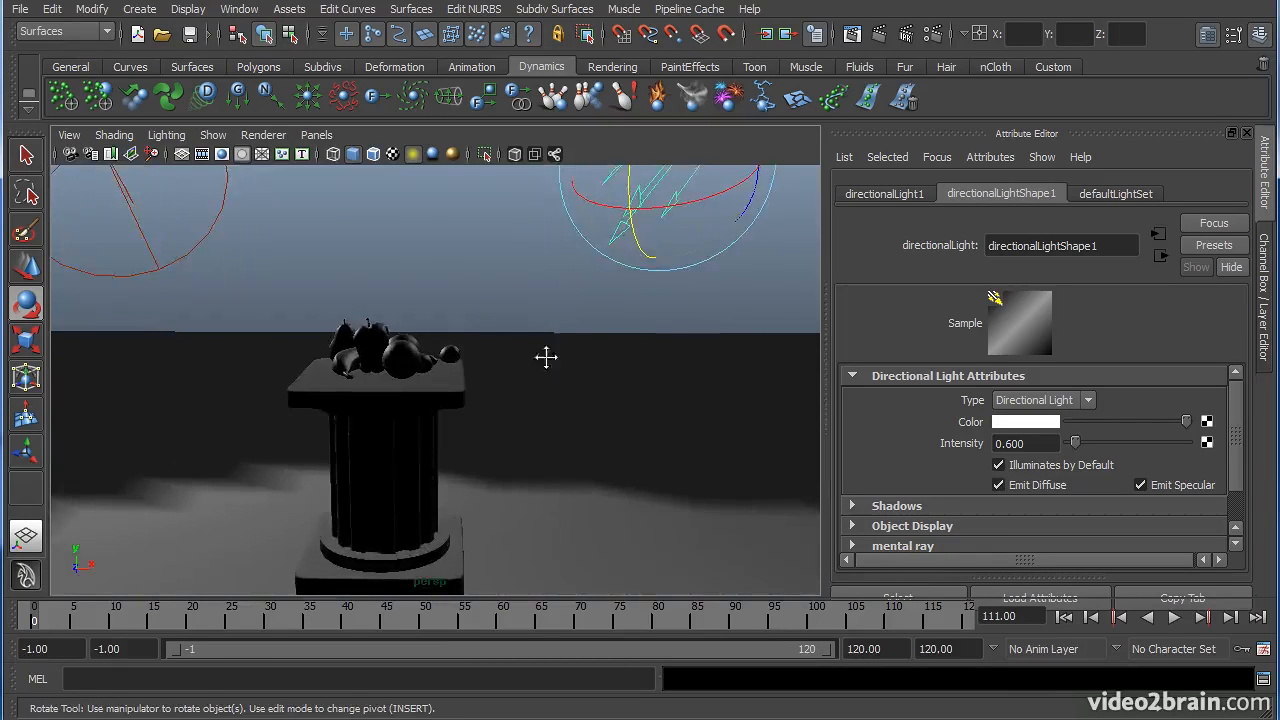
pyautogui.keyDown('alt'); pyautogui.moveTo(546, 357); pyautogui.dragTo(424, 525, button='middle'); pyautogui.keyUp('alt')
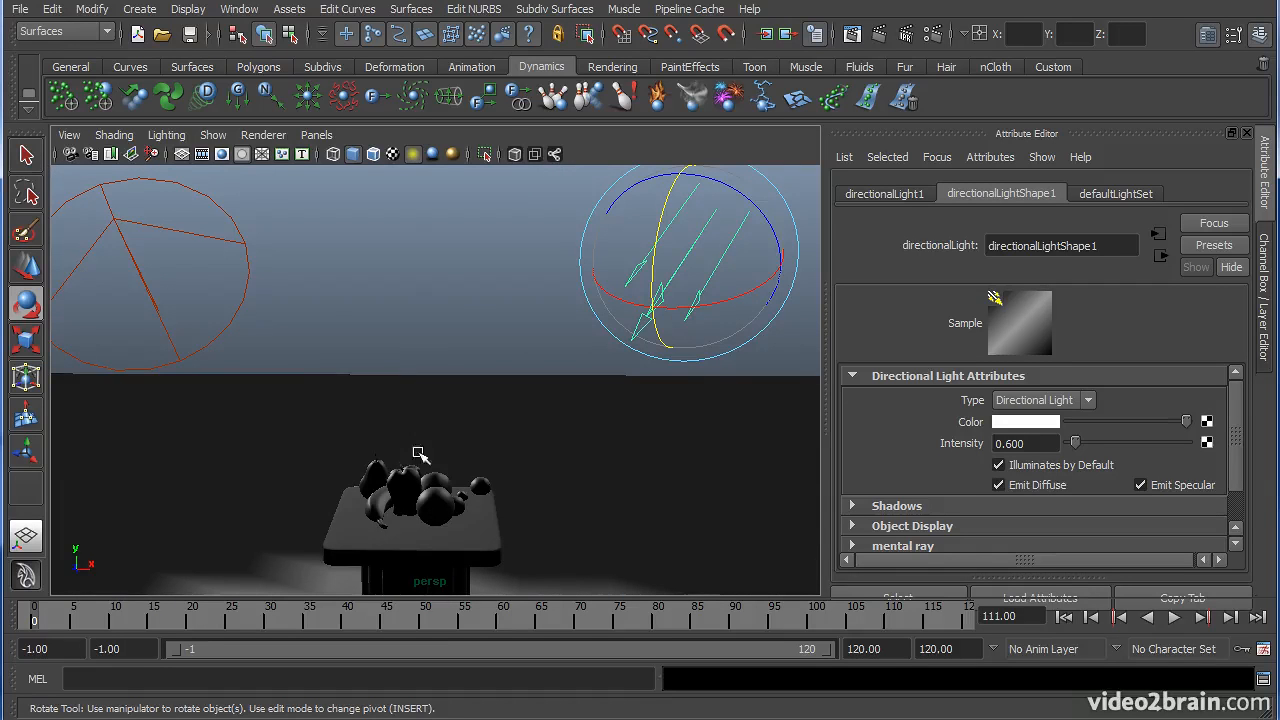
pyautogui.keyDown('alt'); pyautogui.moveTo(340, 467); pyautogui.dragTo(436, 468); pyautogui.keyUp('alt')
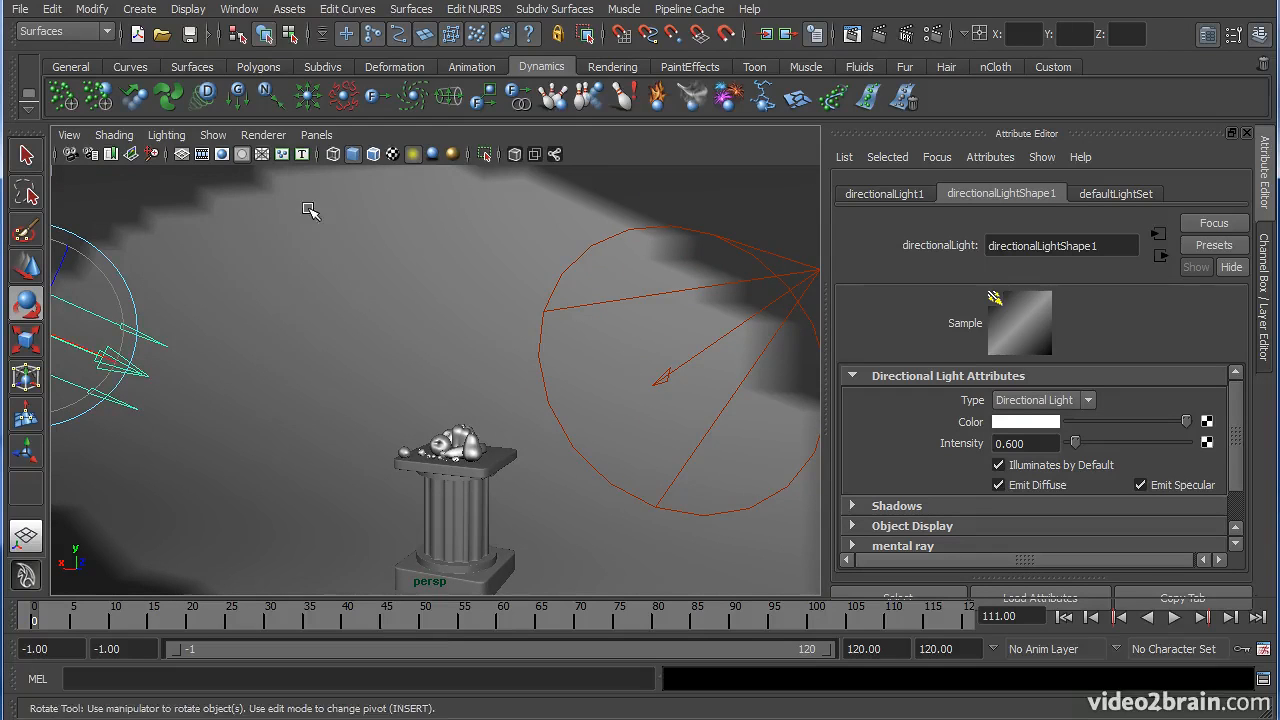
# - Create a second spot light with the default settings
pyautogui.click(140, 9)
pyautogui.moveTo(172, 117)
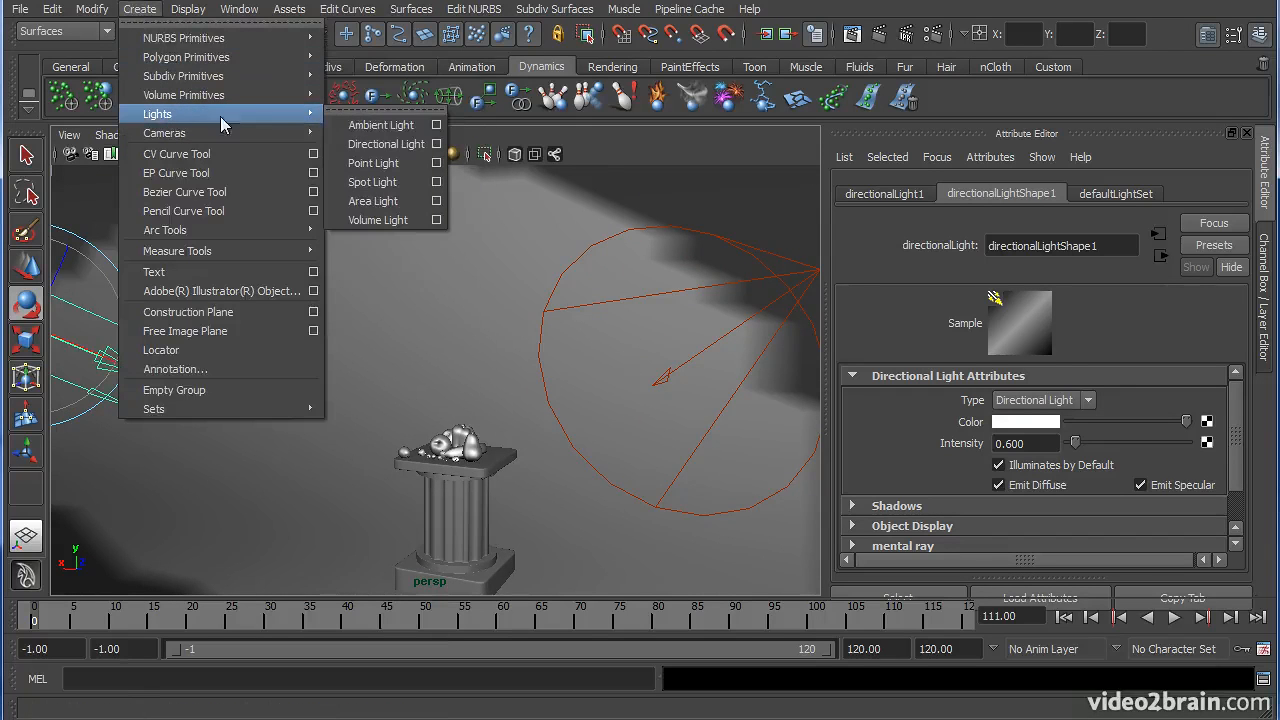
pyautogui.click(376, 190)
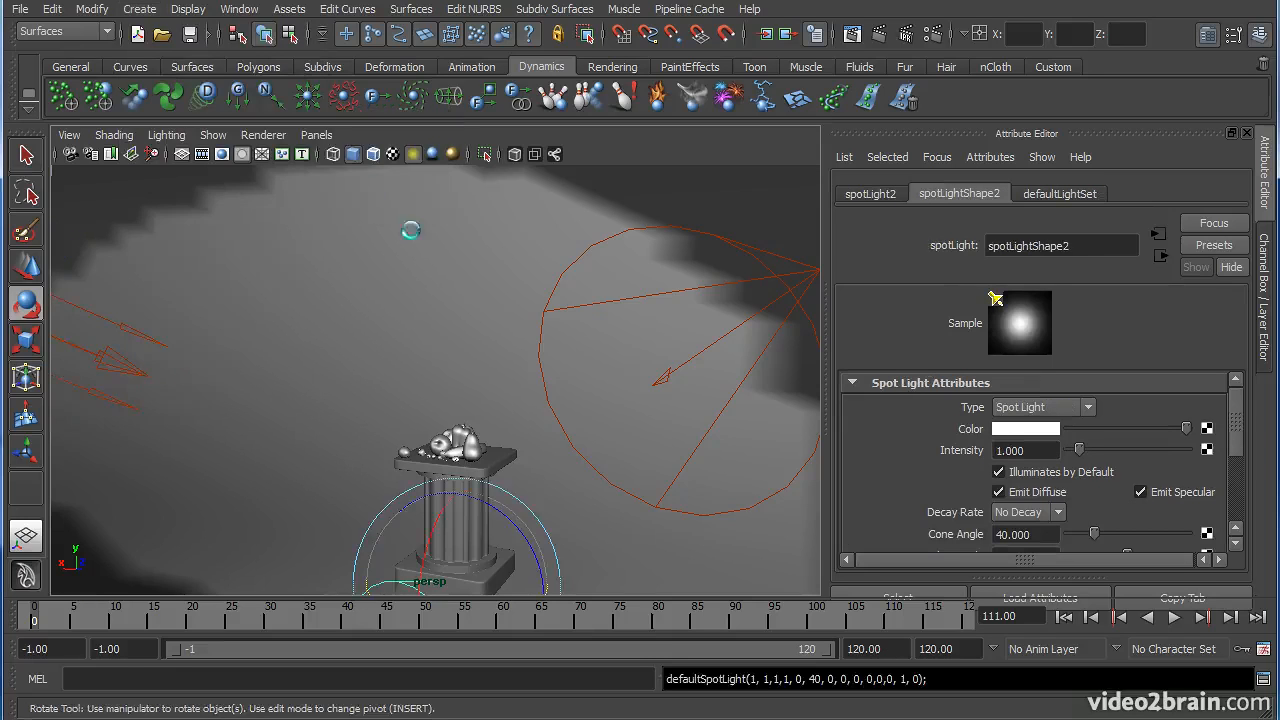
# - Raise the second spot light above the fruit and move it back behind the pedestal toward the backdrop
pyautogui.keyDown('alt'); pyautogui.moveTo(508, 423); pyautogui.dragTo(480, 434); pyautogui.keyUp('alt')
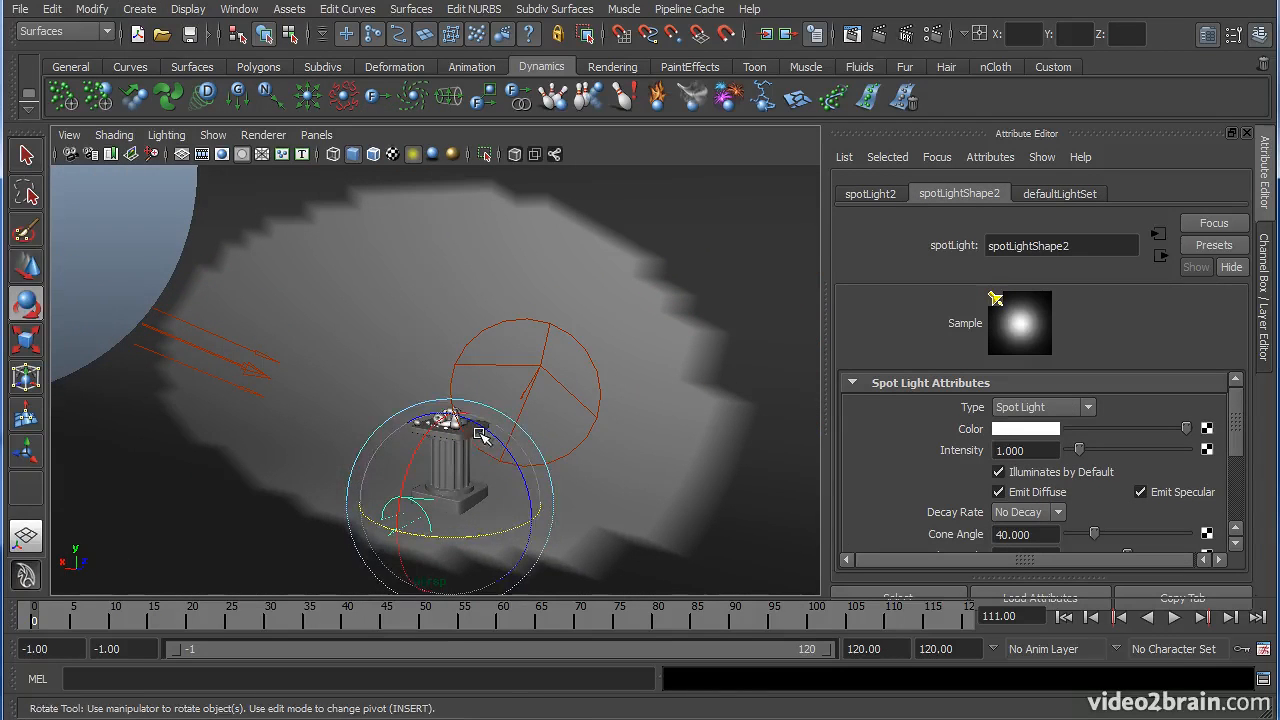
pyautogui.press('w')
pyautogui.moveTo(423, 366)
pyautogui.mouseDown()
pyautogui.moveTo(423, 255)
pyautogui.moveTo(398, 366)
pyautogui.mouseUp()
pyautogui.moveTo(501, 309); pyautogui.dragTo(640, 289)
# - Tilt the second spot light about -16 degrees in X toward the fruit, lower it, and check it in all four views
pyautogui.keyDown('alt'); pyautogui.moveTo(585, 358); pyautogui.dragTo(492, 366, button='right'); pyautogui.keyUp('alt')
pyautogui.keyDown('alt'); pyautogui.moveTo(492, 366); pyautogui.dragTo(449, 391); pyautogui.keyUp('alt')
pyautogui.press('e')
pyautogui.moveTo(540, 300); pyautogui.dragTo(533, 316)
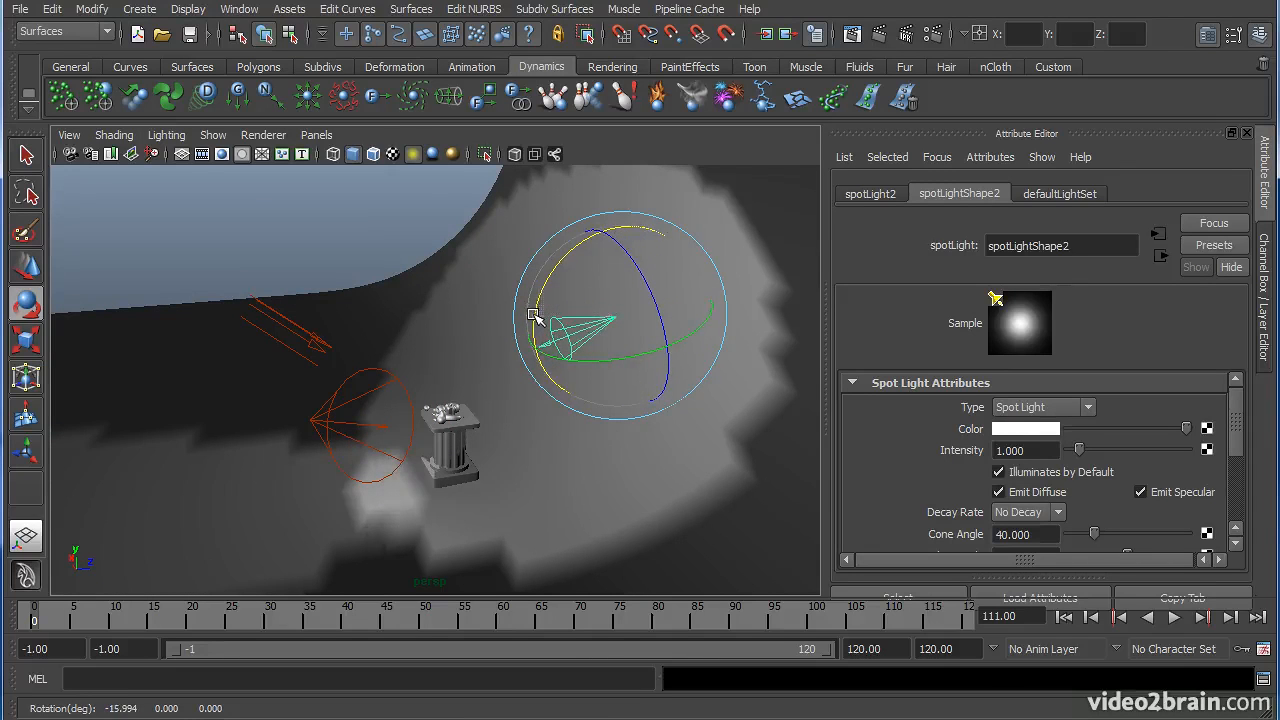
pyautogui.press('w')
pyautogui.moveTo(601, 248); pyautogui.dragTo(609, 390)
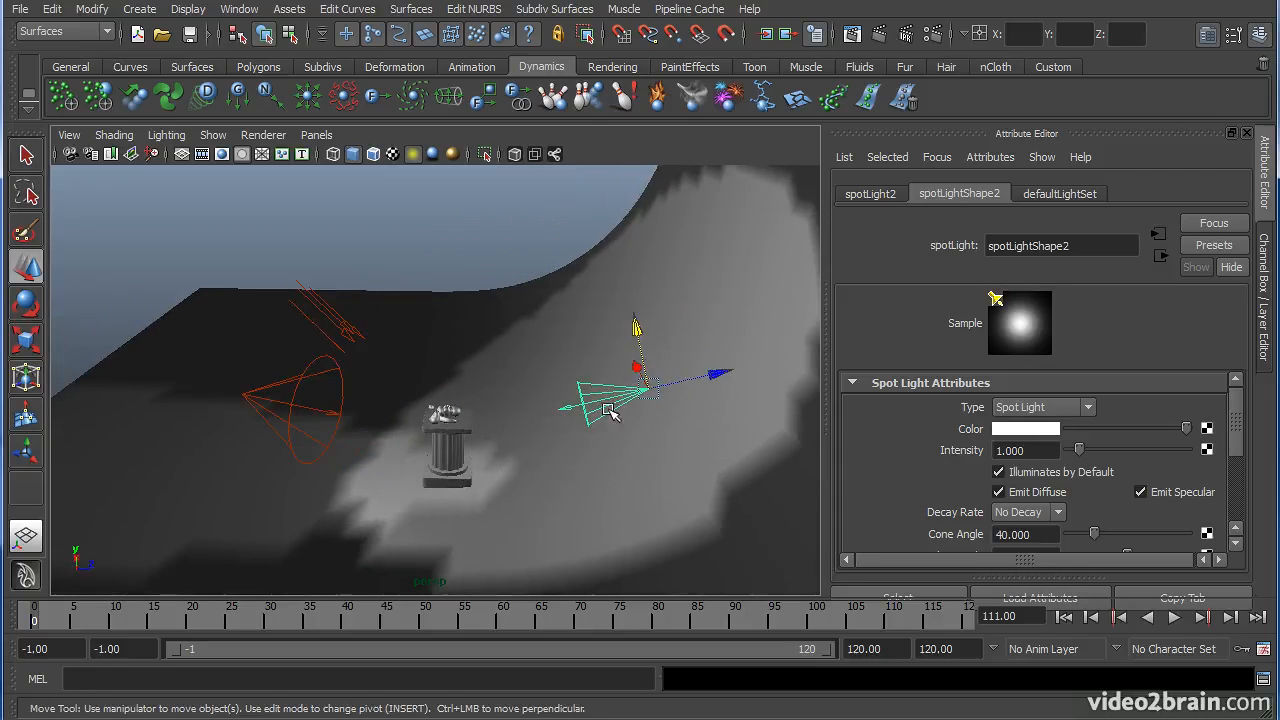
pyautogui.keyDown('alt'); pyautogui.moveTo(566, 457); pyautogui.dragTo(648, 437); pyautogui.keyUp('alt')
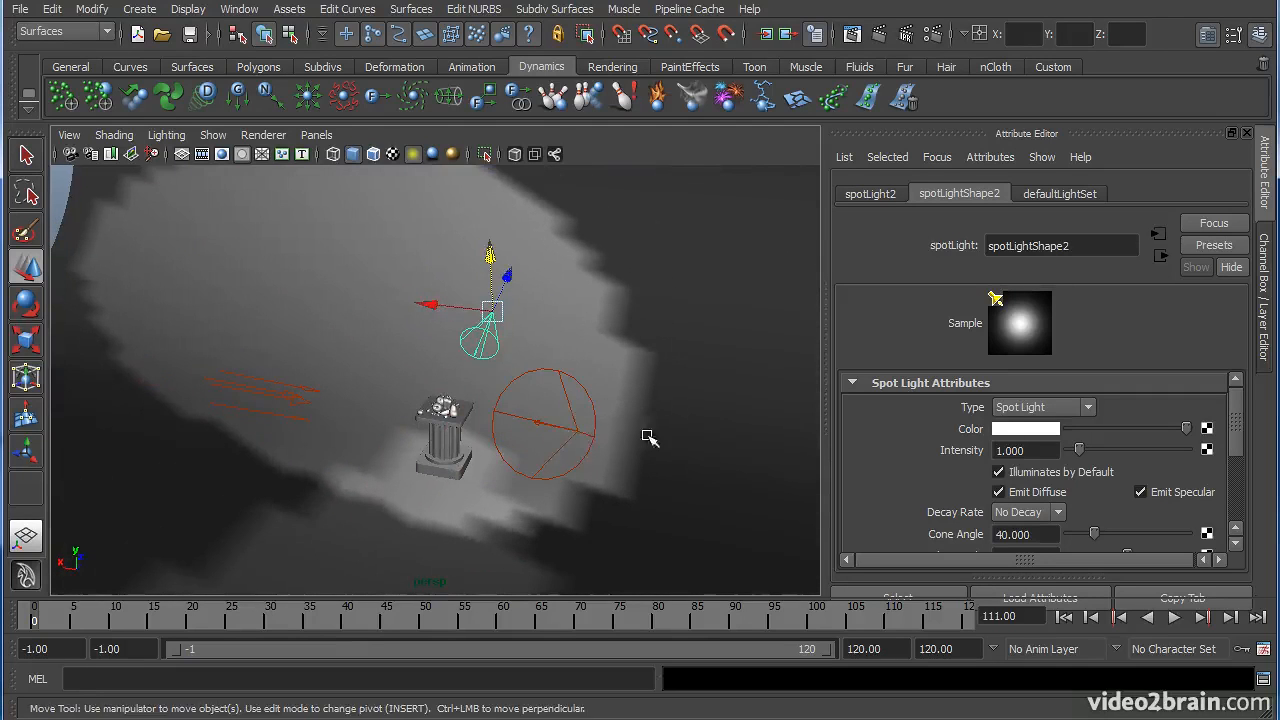
pyautogui.keyDown('alt'); pyautogui.moveTo(538, 445); pyautogui.dragTo(586, 440); pyautogui.keyUp('alt')
pyautogui.keyDown('alt'); pyautogui.moveTo(345, 446); pyautogui.dragTo(605, 375); pyautogui.keyUp('alt')
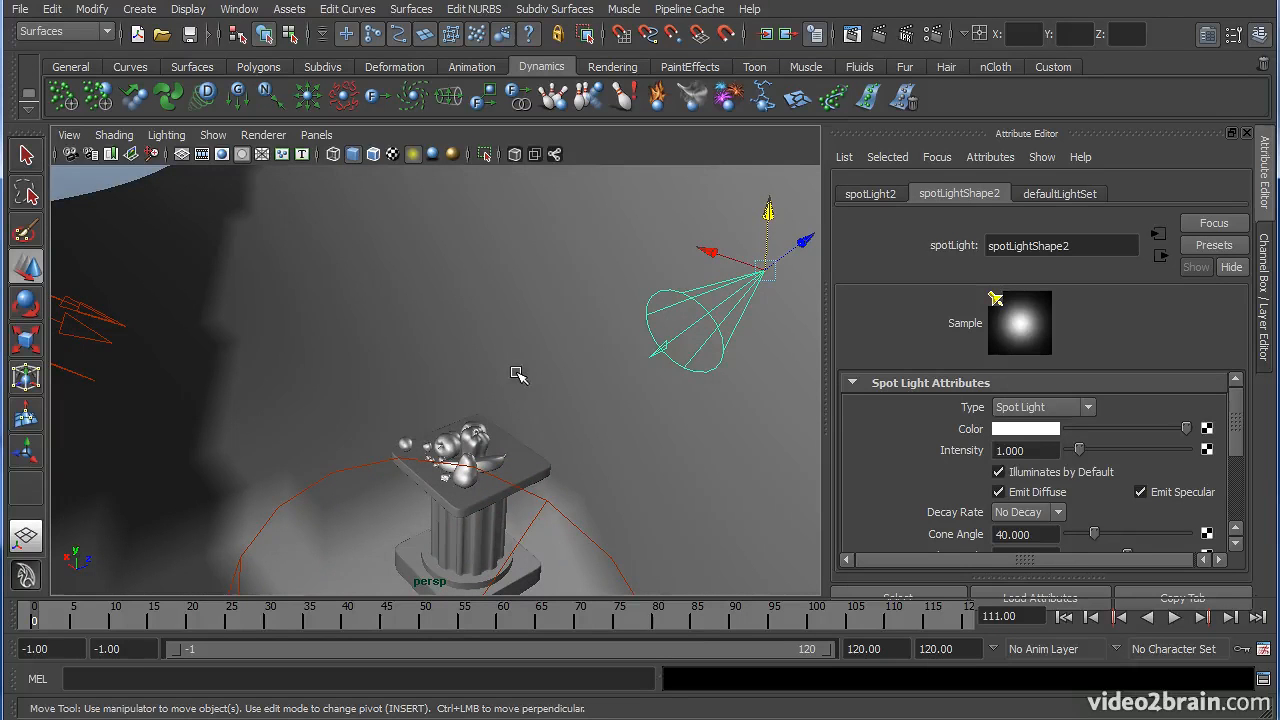
pyautogui.press('space')
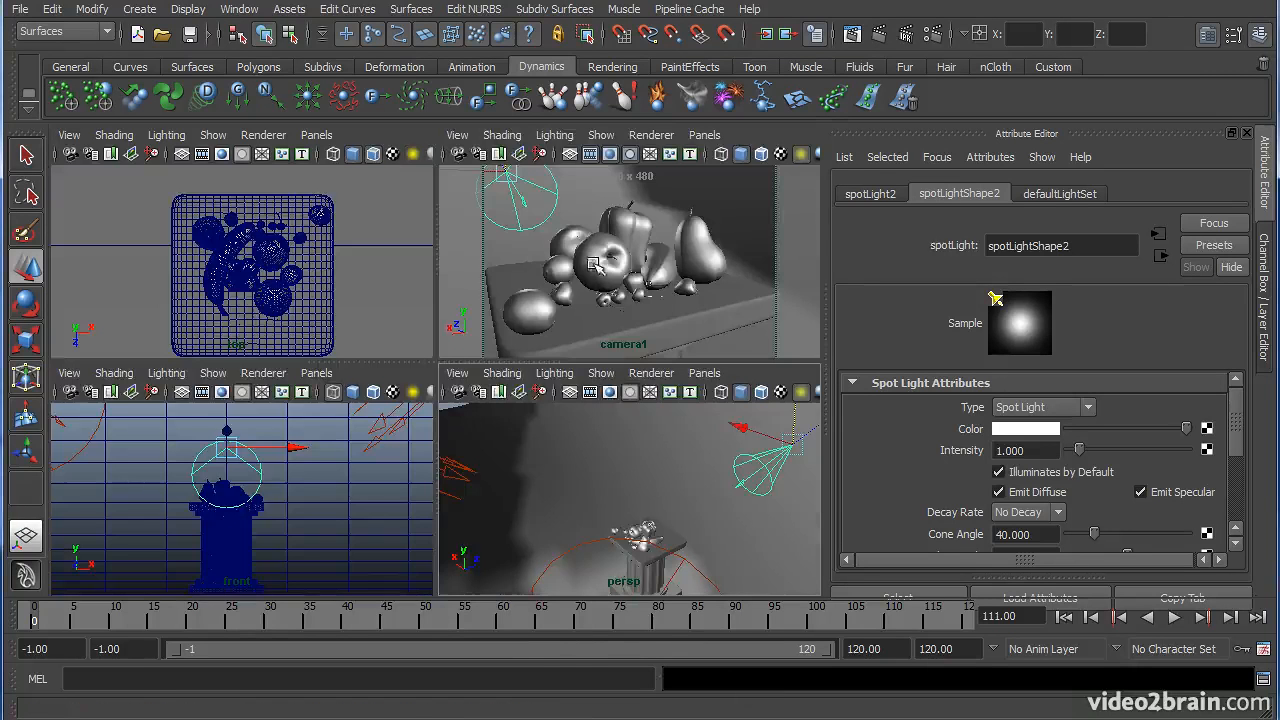
# - Rotate the second spot light to about -19, 5.7, -1.9 degrees toward the fruit and set its intensity to 0.4
pyautogui.press('space')
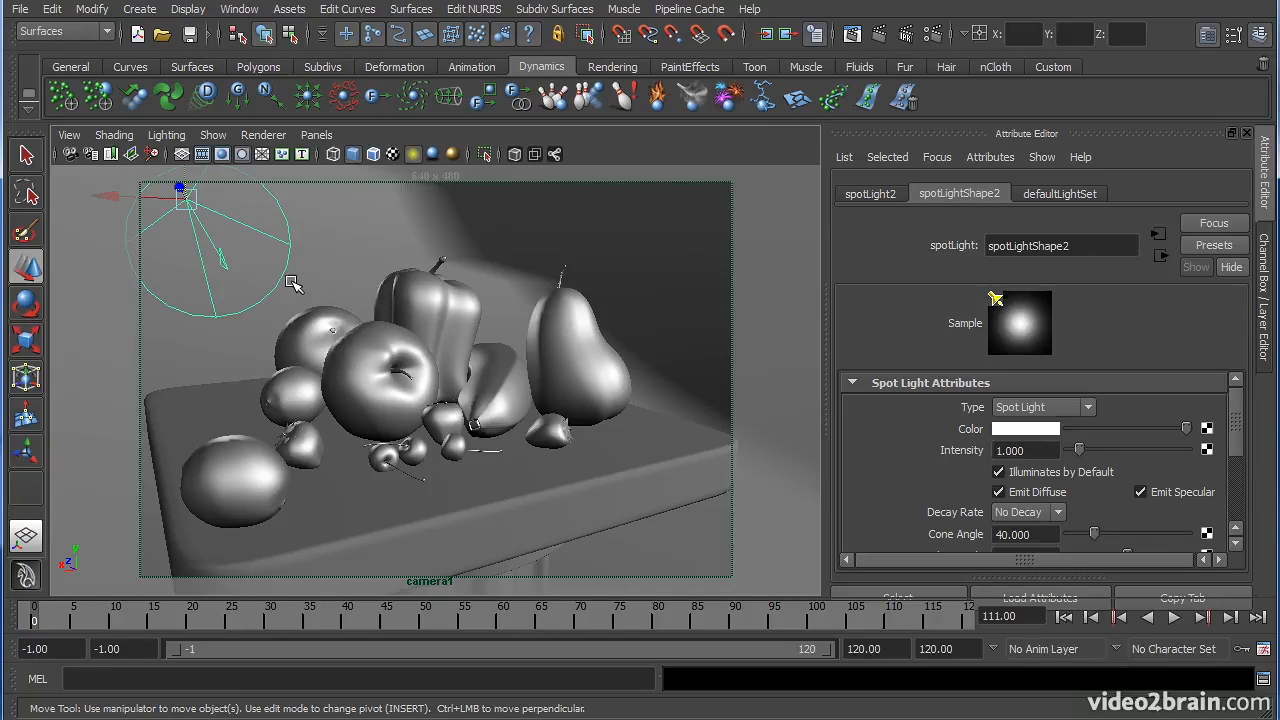
pyautogui.press('e')
pyautogui.moveTo(185, 204)
pyautogui.mouseDown()
pyautogui.moveTo(200, 194)
pyautogui.moveTo(190, 175)
pyautogui.moveTo(194, 240)
pyautogui.moveTo(197, 203)
pyautogui.moveTo(195, 240)
pyautogui.moveTo(203, 214)
pyautogui.moveTo(186, 209)
pyautogui.moveTo(198, 212)
pyautogui.mouseUp()
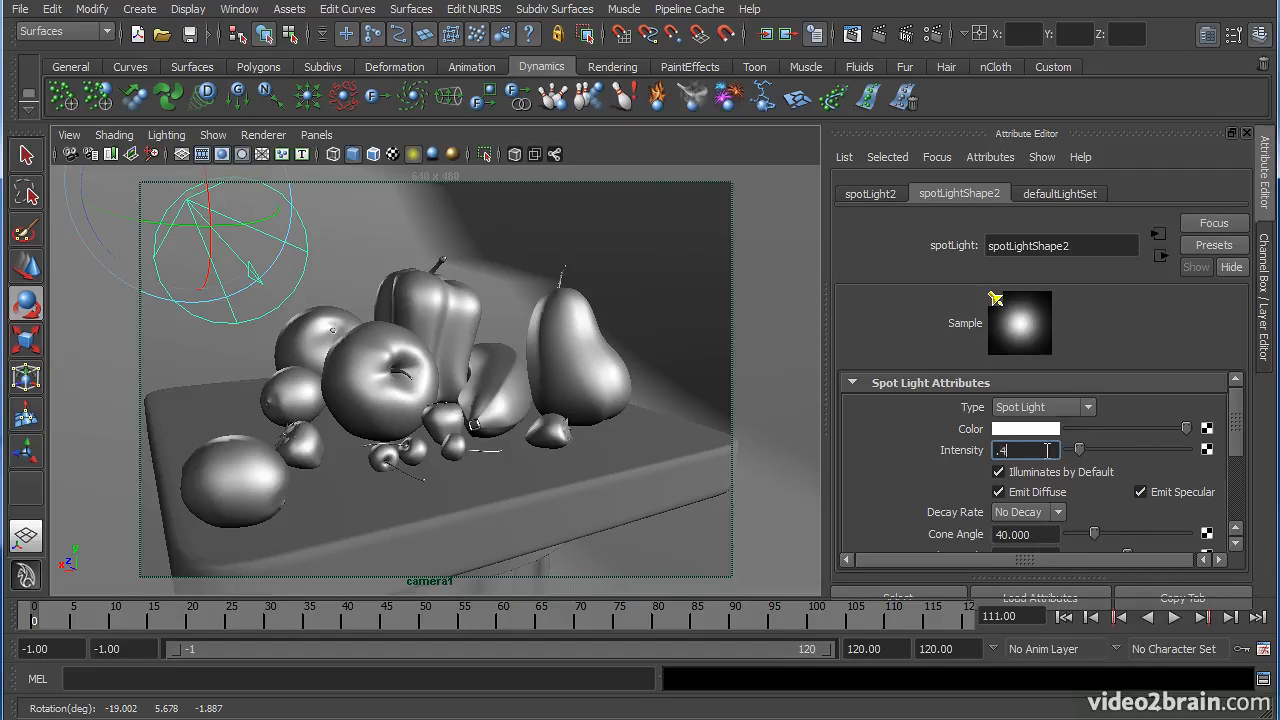
pyautogui.press('Return')
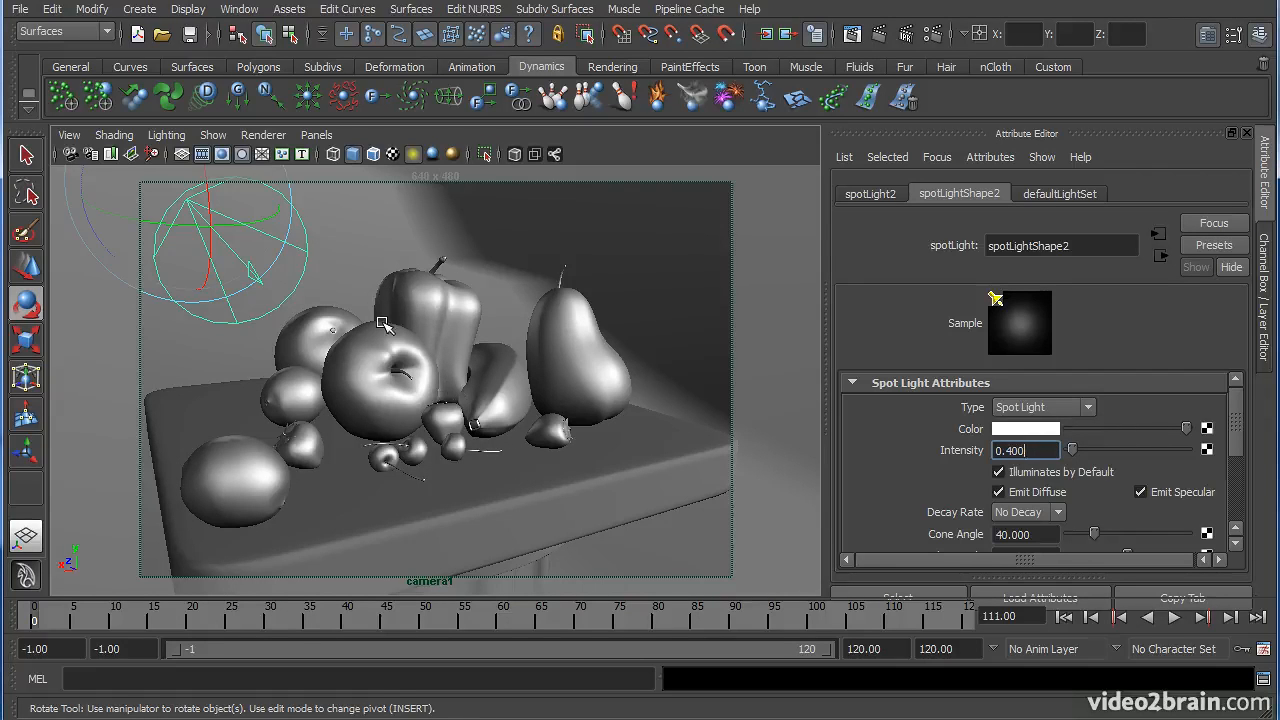
# - Review the key spot light, directional light and rear spot light one after another in the perspective view
pyautogui.press('space')
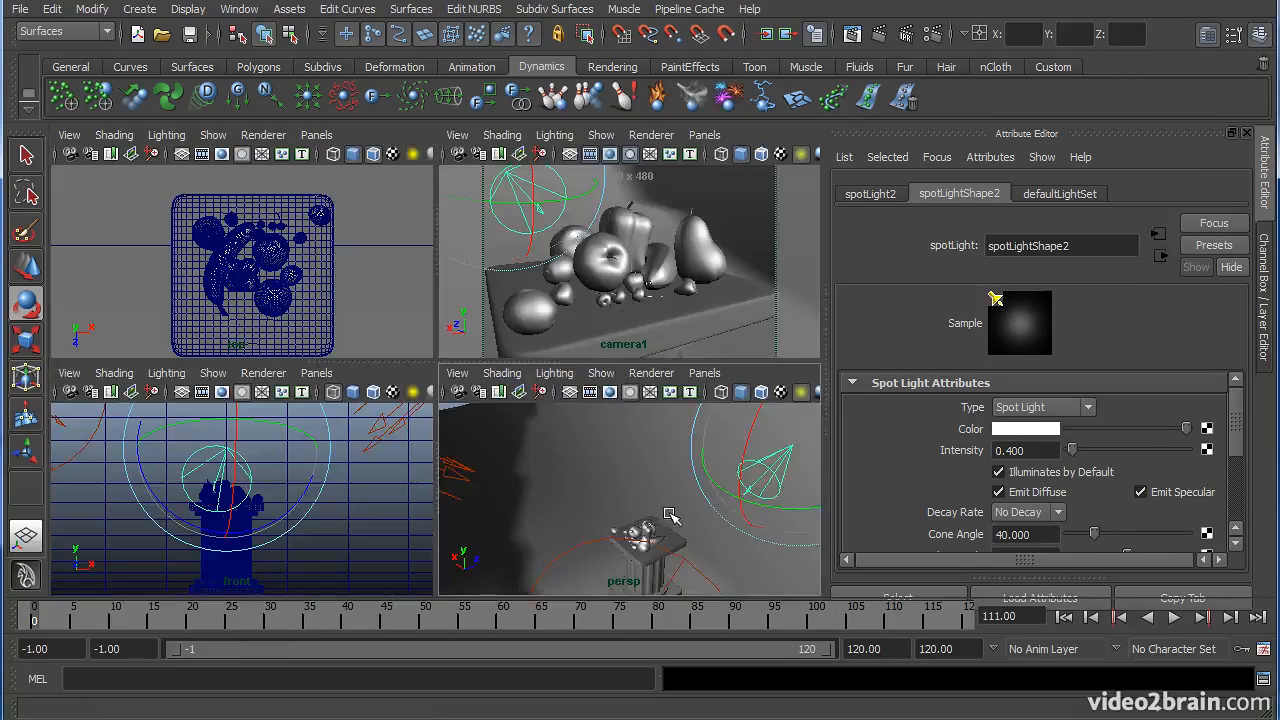
pyautogui.press('space')
pyautogui.keyDown('alt'); pyautogui.moveTo(628, 494); pyautogui.dragTo(603, 375); pyautogui.keyUp('alt')
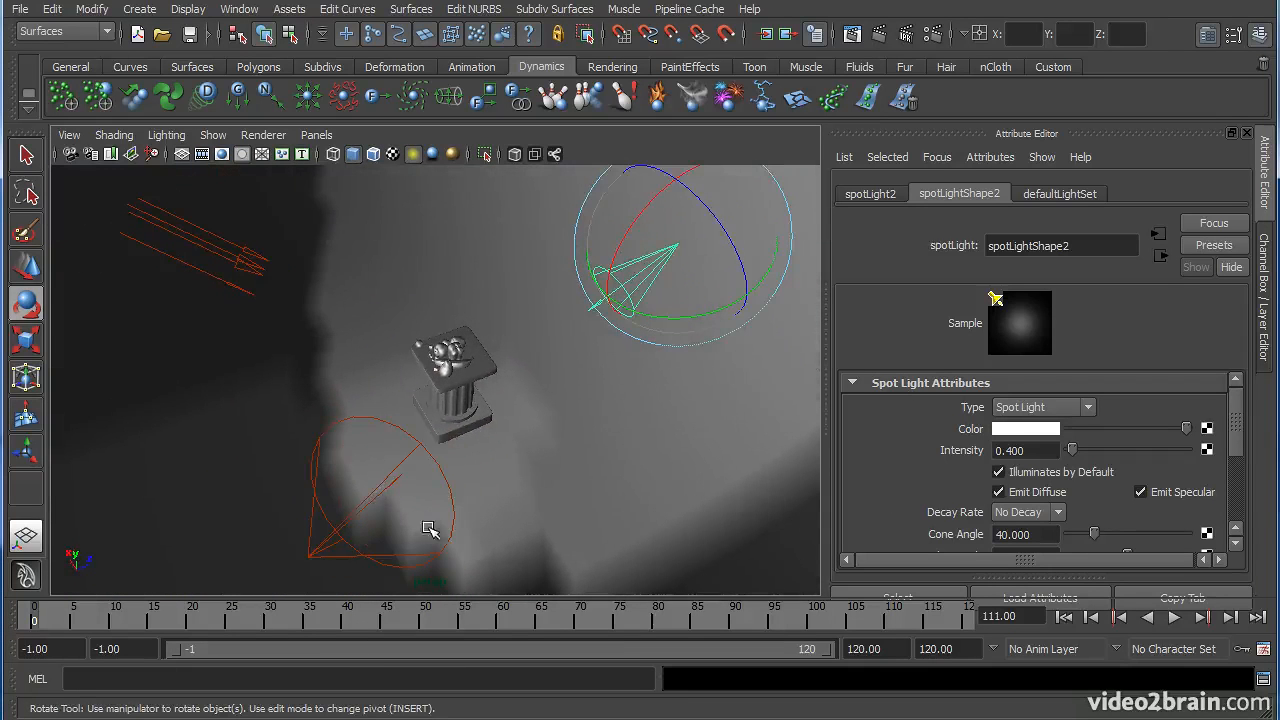
pyautogui.click(373, 496)
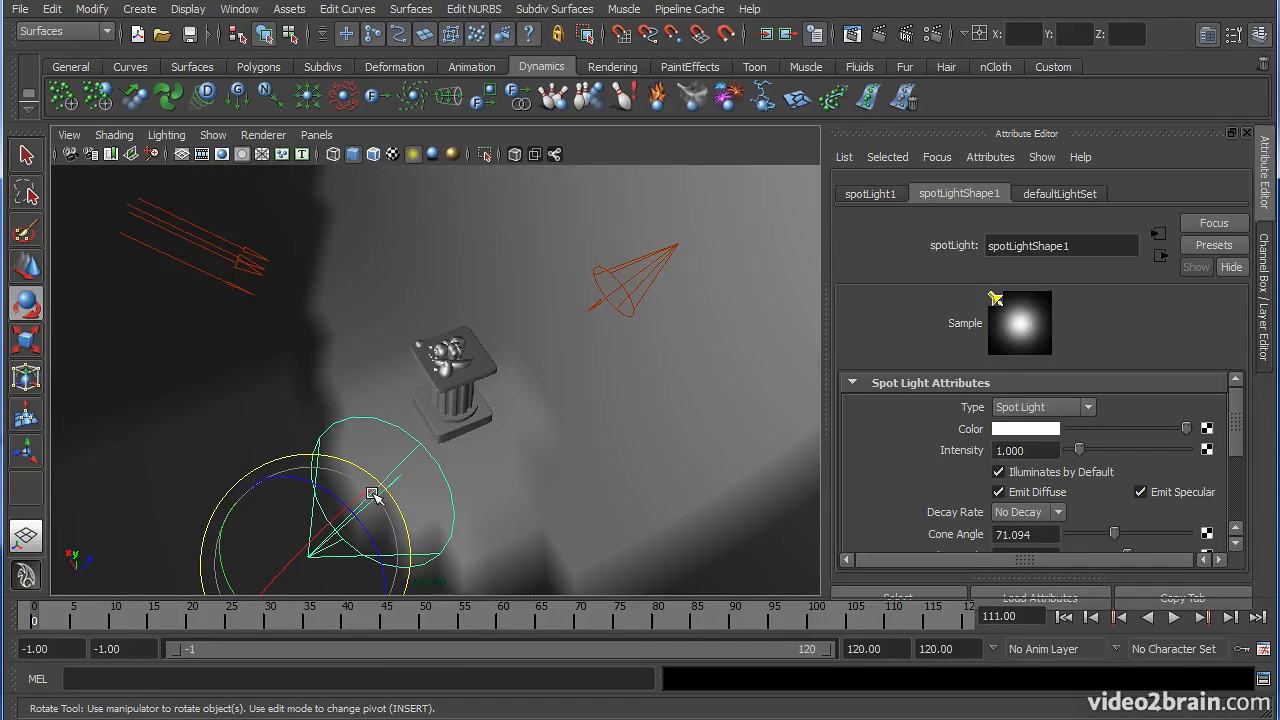
pyautogui.click(228, 256)
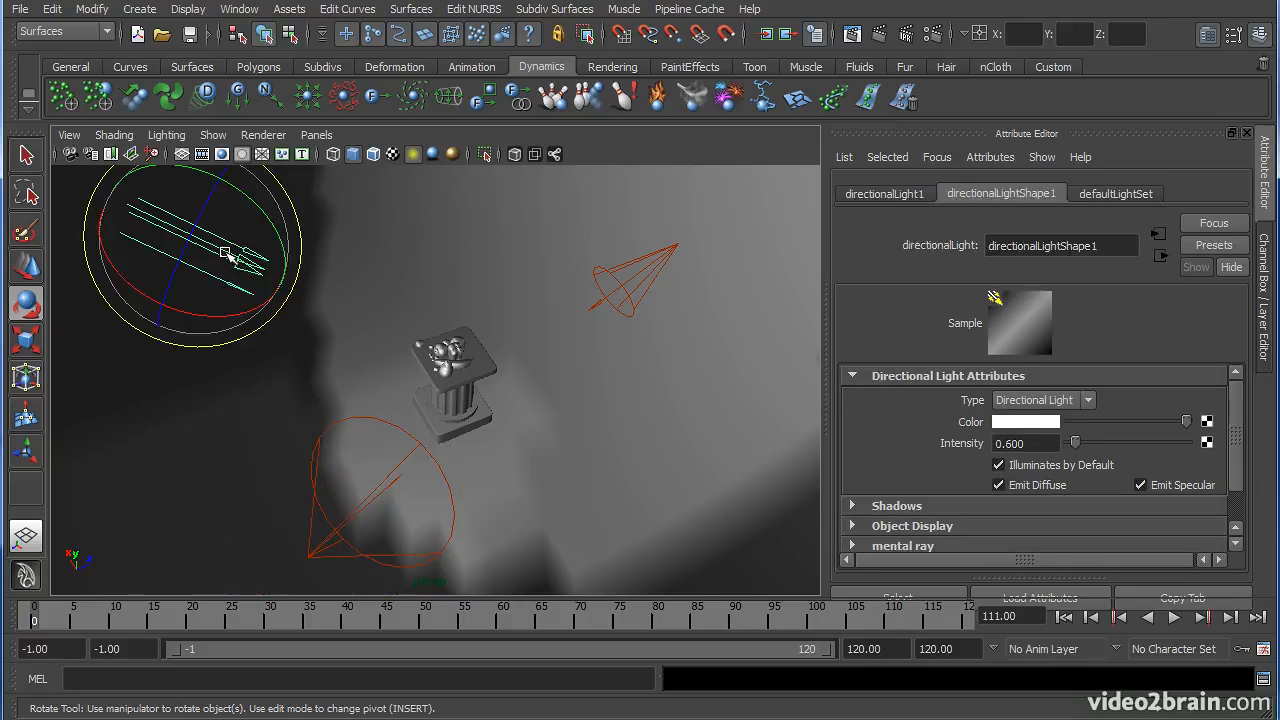
pyautogui.click(624, 280)
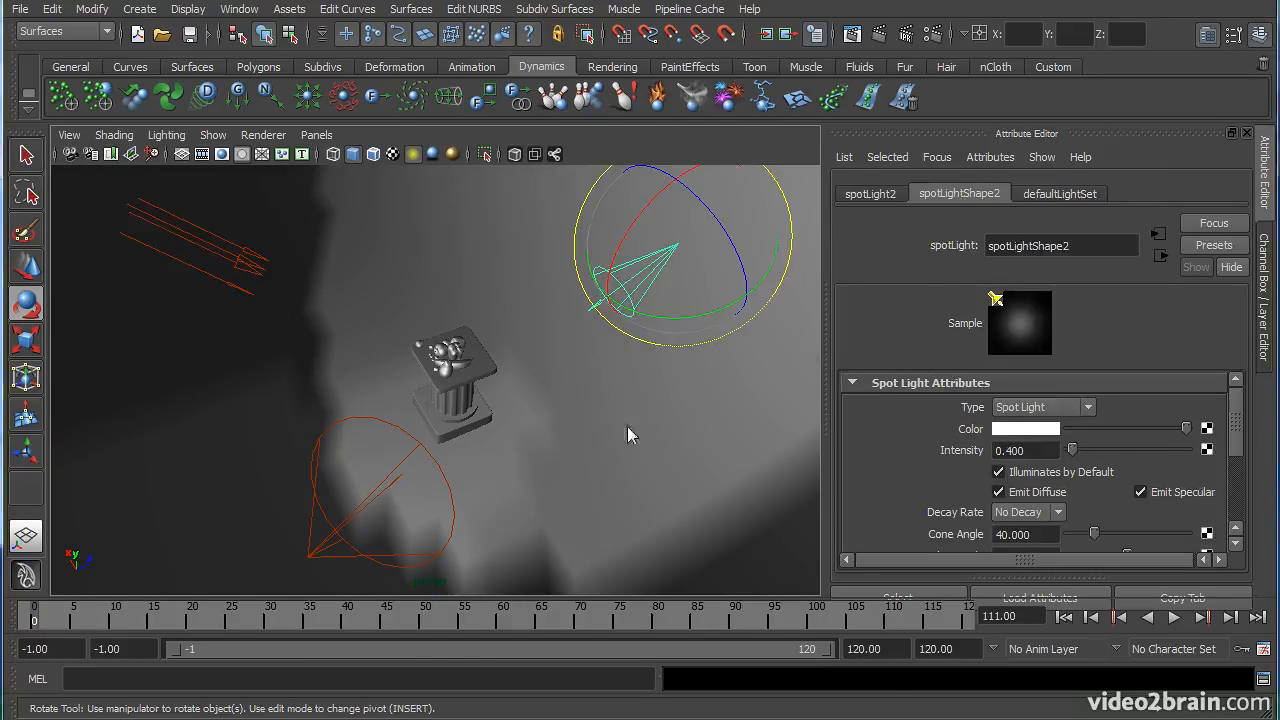
# - Keep the previous render, render the camera1 view with all three lights, and compare the two images
pyautogui.press('space')
pyautogui.press('space')
pyautogui.click(610, 718)
pyautogui.moveTo(524, 645); pyautogui.dragTo(967, 16)
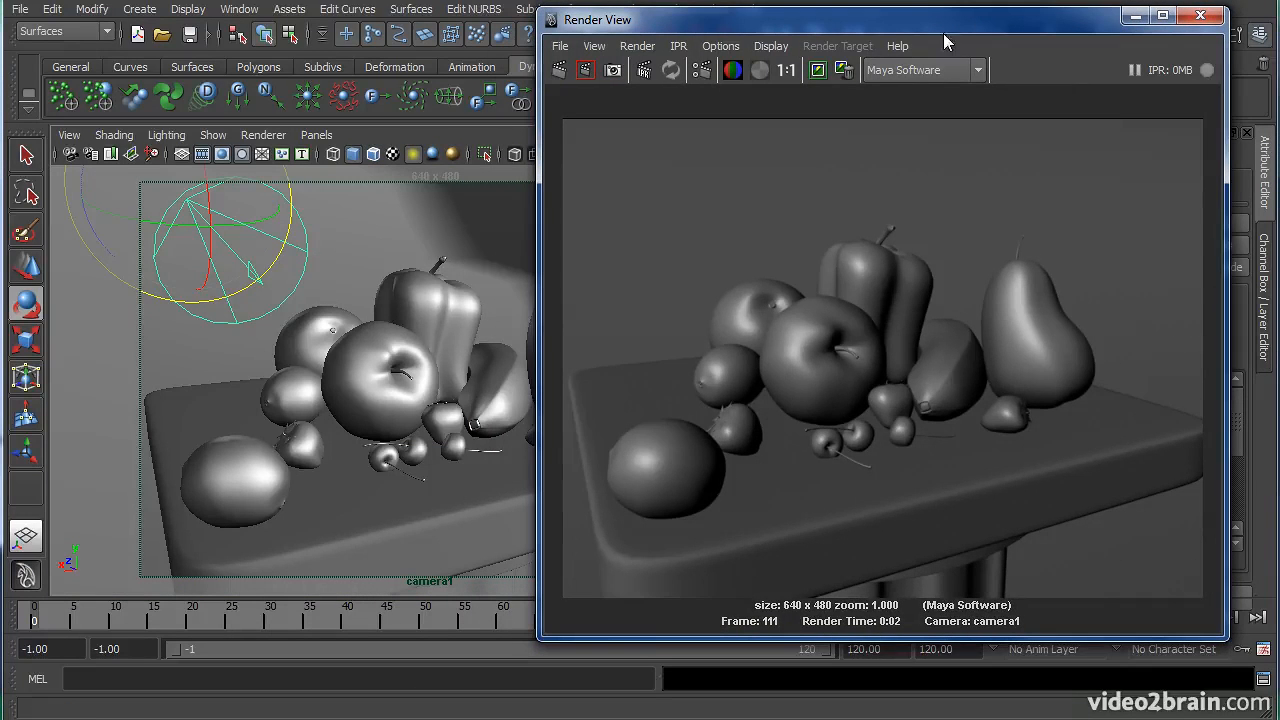
pyautogui.click(817, 70)
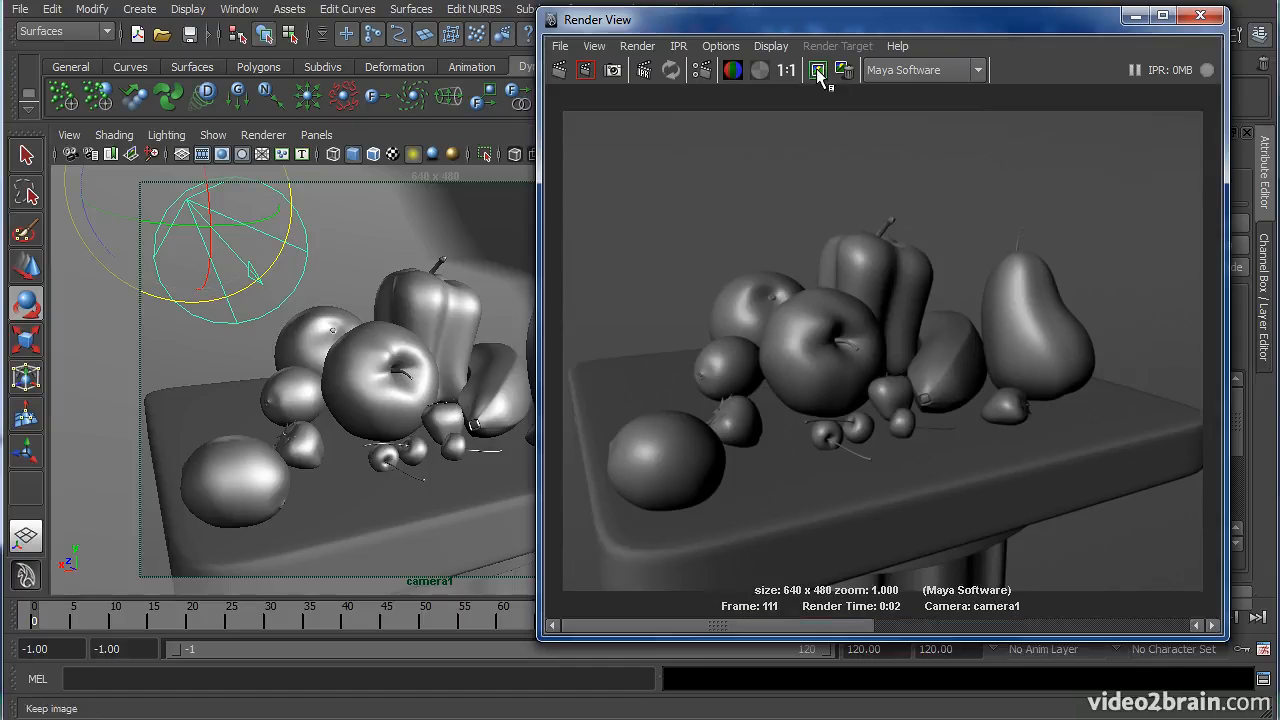
pyautogui.click(560, 71)
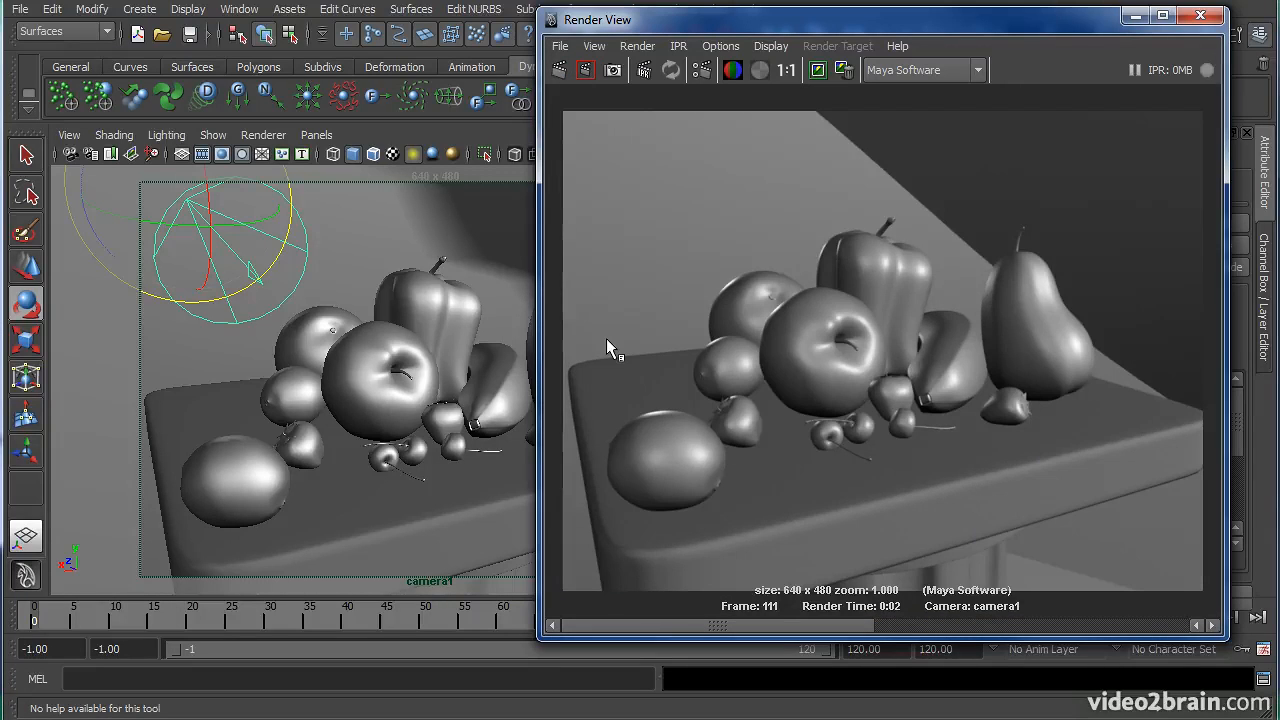
pyautogui.moveTo(685, 623); pyautogui.dragTo(773, 633)
# - Set the second spot light's intensity to 0.2 and clear the render window from the view
pyautogui.moveTo(890, 28); pyautogui.dragTo(564, 89)
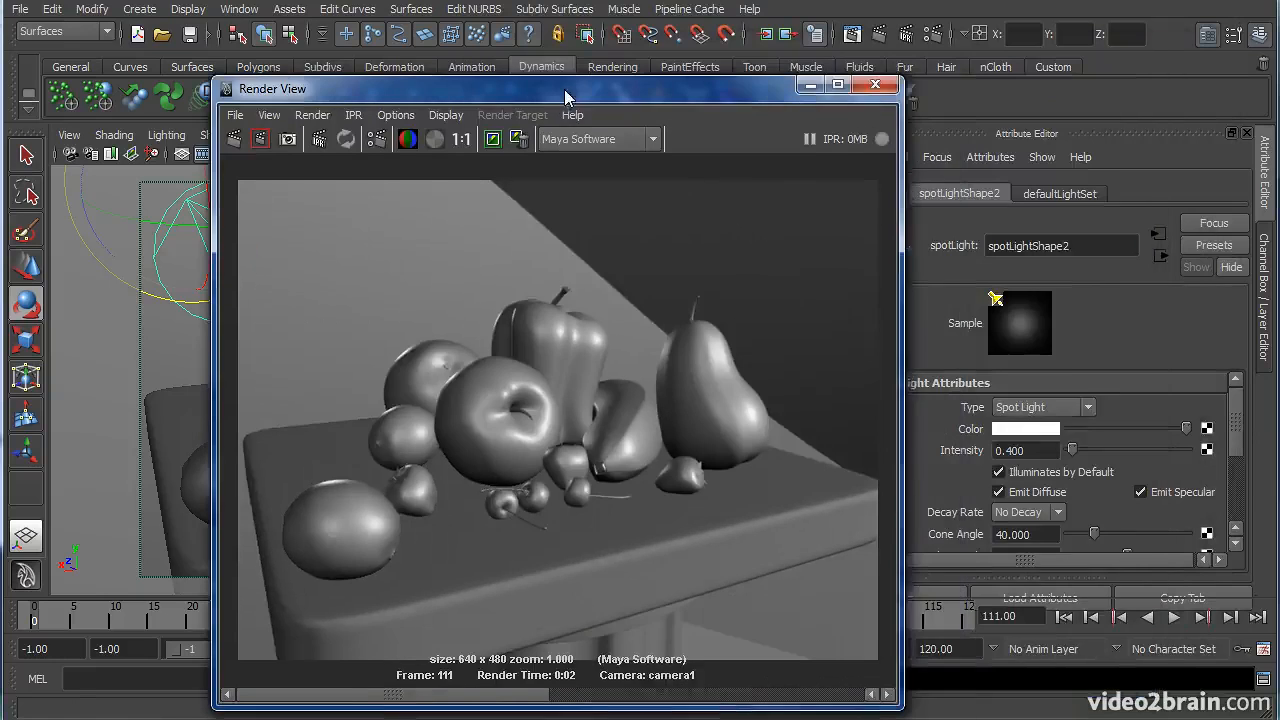
pyautogui.click(1047, 450)
pyautogui.write('0.200')
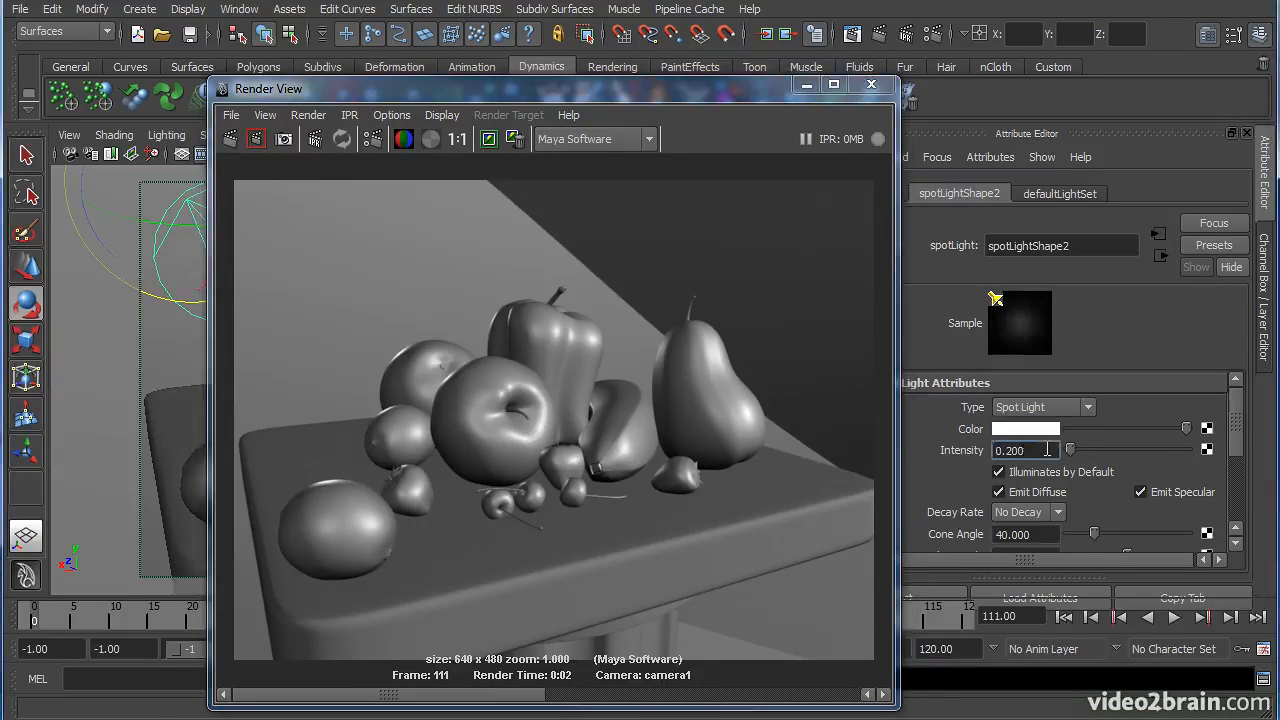
pyautogui.moveTo(596, 88); pyautogui.dragTo(558, 160)
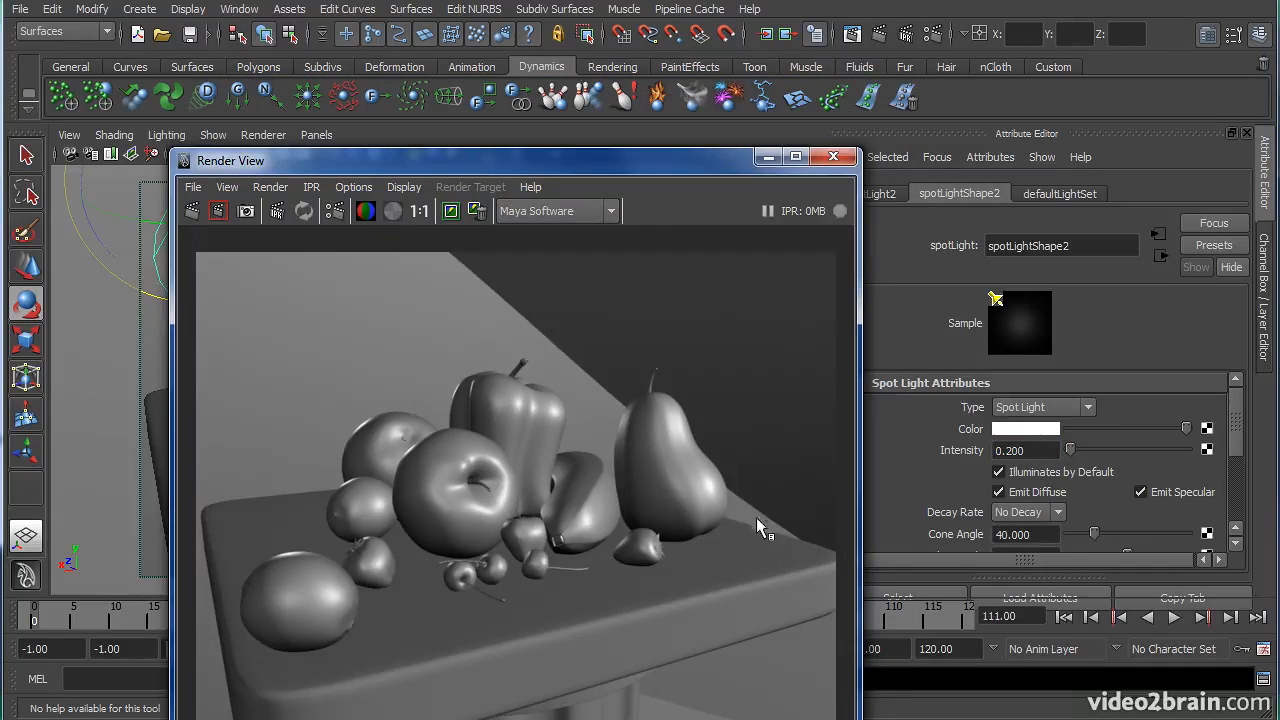
pyautogui.moveTo(621, 161); pyautogui.dragTo(630, 719)
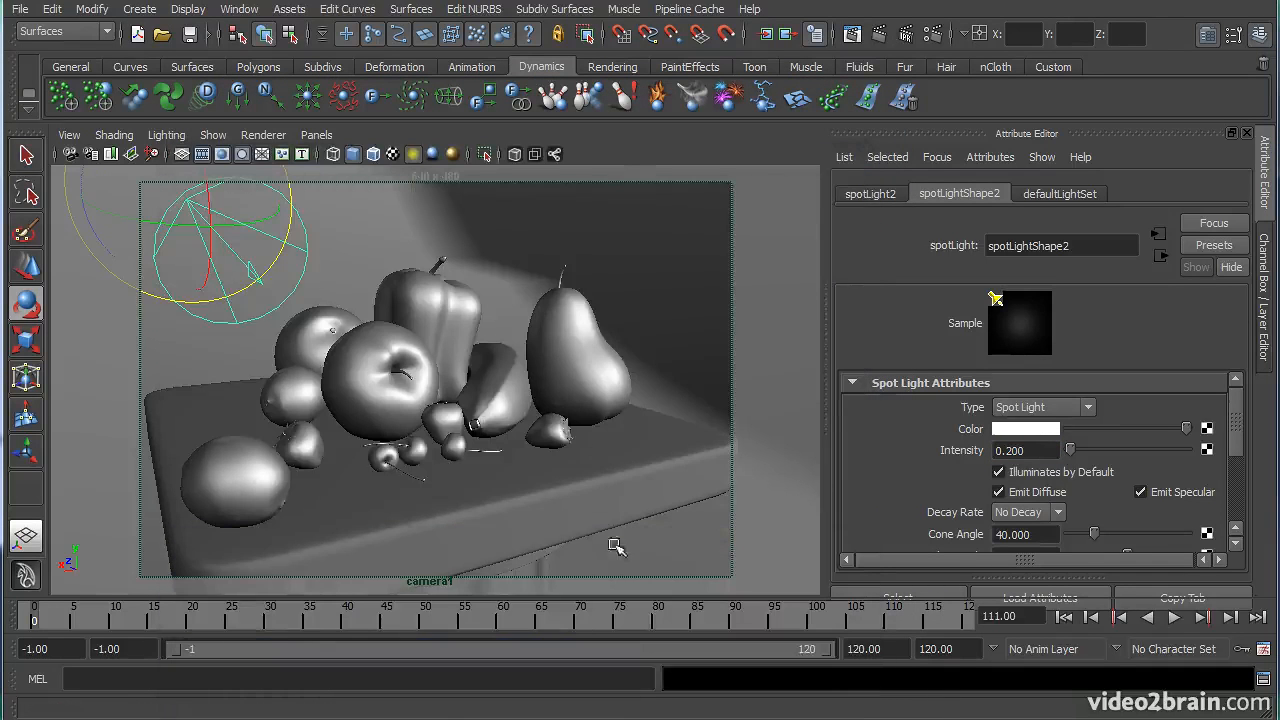
# - Select the key spot light in the perspective view and widen its cone angle to about 142 degrees
pyautogui.click(632, 145)
pyautogui.press('space')
pyautogui.keyDown('alt'); pyautogui.moveTo(634, 434); pyautogui.dragTo(717, 518); pyautogui.keyUp('alt')
pyautogui.click(605, 564)
pyautogui.keyDown('alt'); pyautogui.moveTo(717, 518); pyautogui.dragTo(666, 523, button='right'); pyautogui.keyUp('alt')
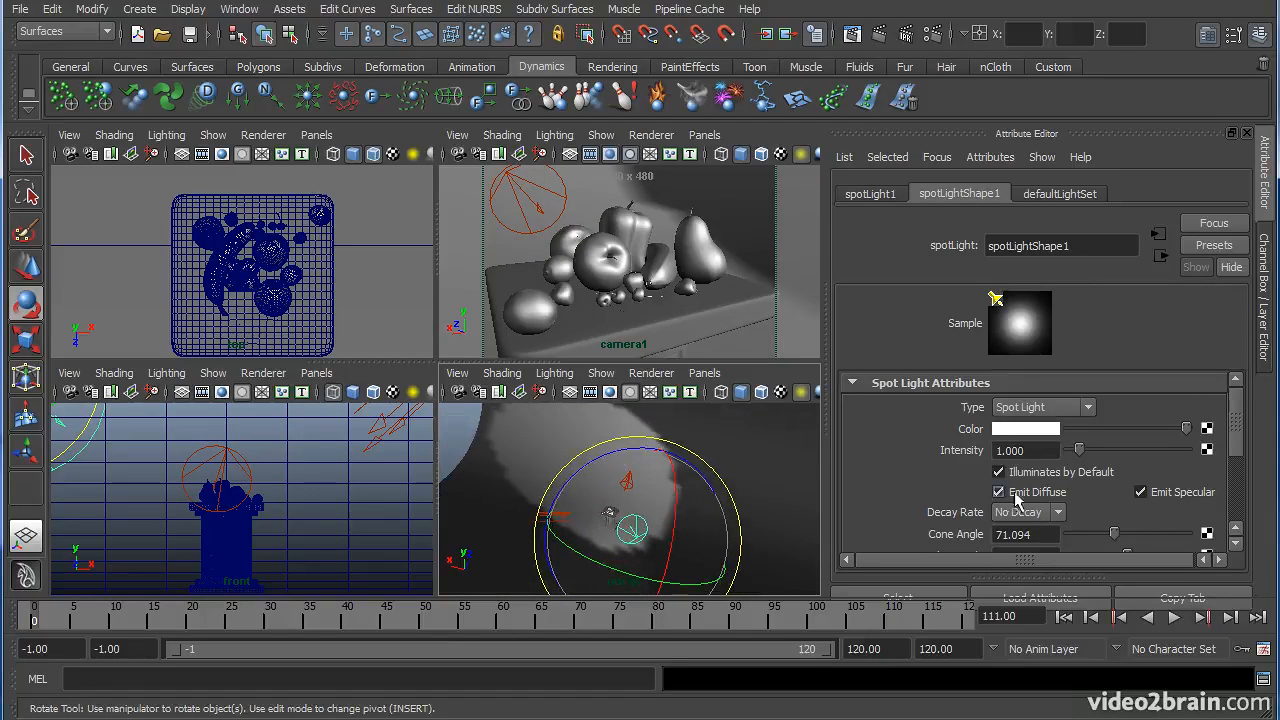
pyautogui.moveTo(1120, 536); pyautogui.dragTo(1168, 535)
pyautogui.keyDown('alt'); pyautogui.moveTo(643, 514); pyautogui.dragTo(728, 564); pyautogui.keyUp('alt')
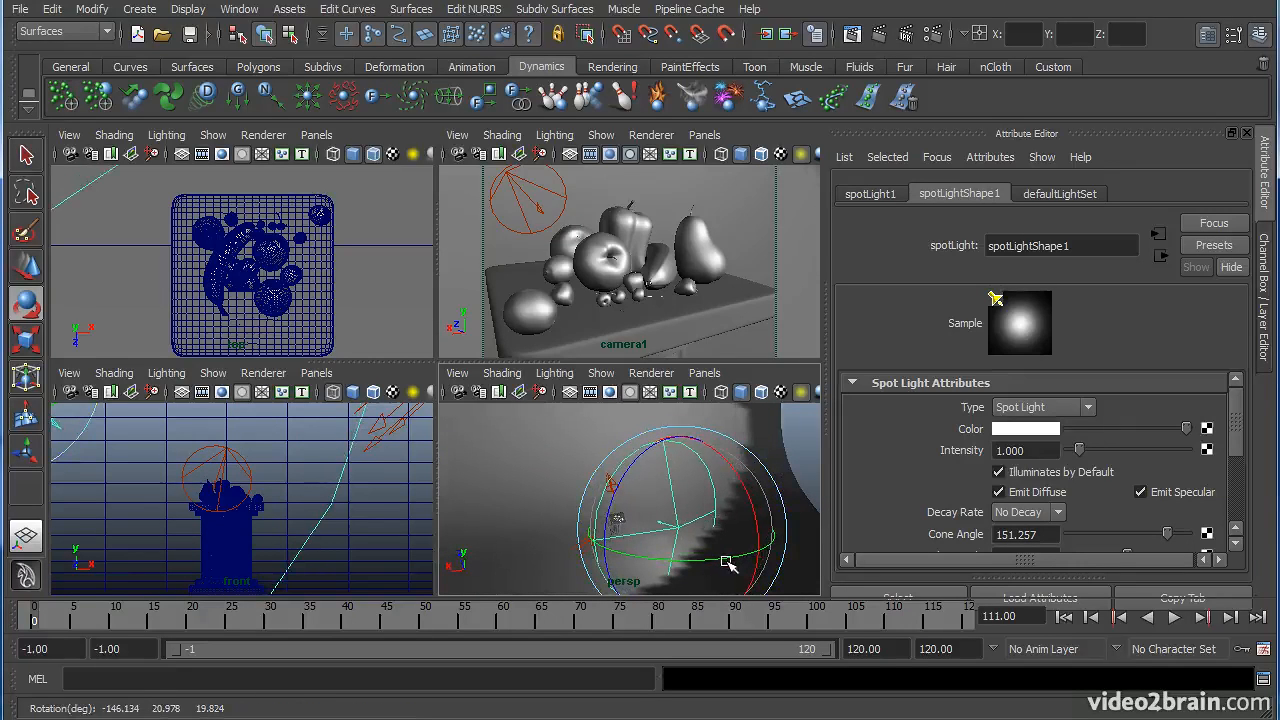
pyautogui.keyDown('alt'); pyautogui.moveTo(692, 506); pyautogui.dragTo(650, 550); pyautogui.keyUp('alt')
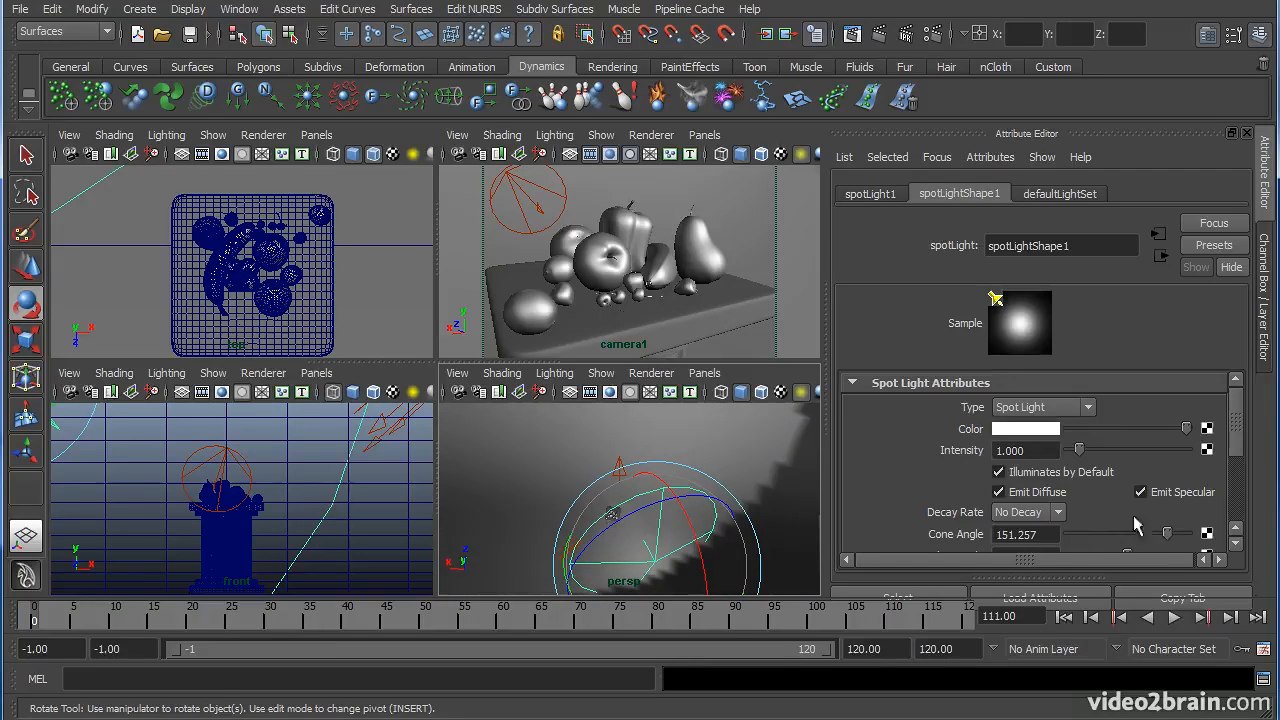
pyautogui.moveTo(1168, 543); pyautogui.dragTo(1162, 543)
# - Keep the current render, render the still life again with the wider key light, and move the render window aside
pyautogui.moveTo(730, 719); pyautogui.dragTo(655, 40)
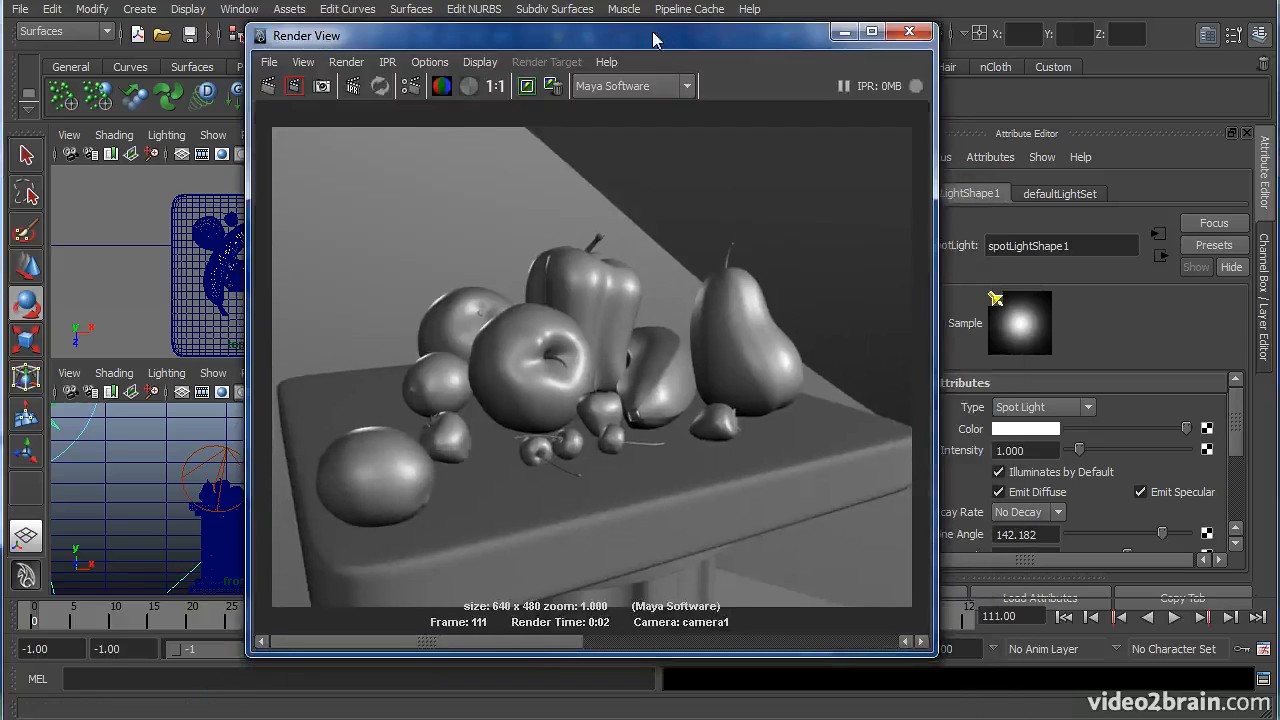
pyautogui.click(529, 86)
pyautogui.click(268, 86)
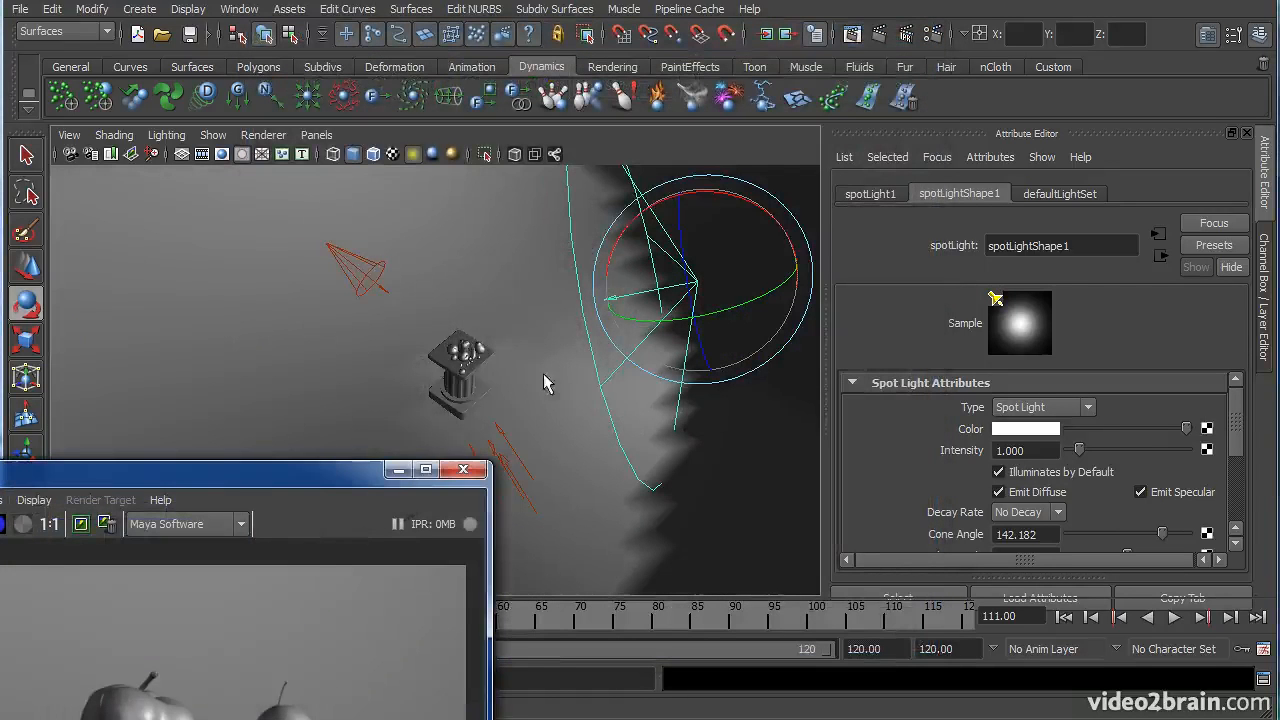
pyautogui.moveTo(314, 474); pyautogui.dragTo(586, 640)
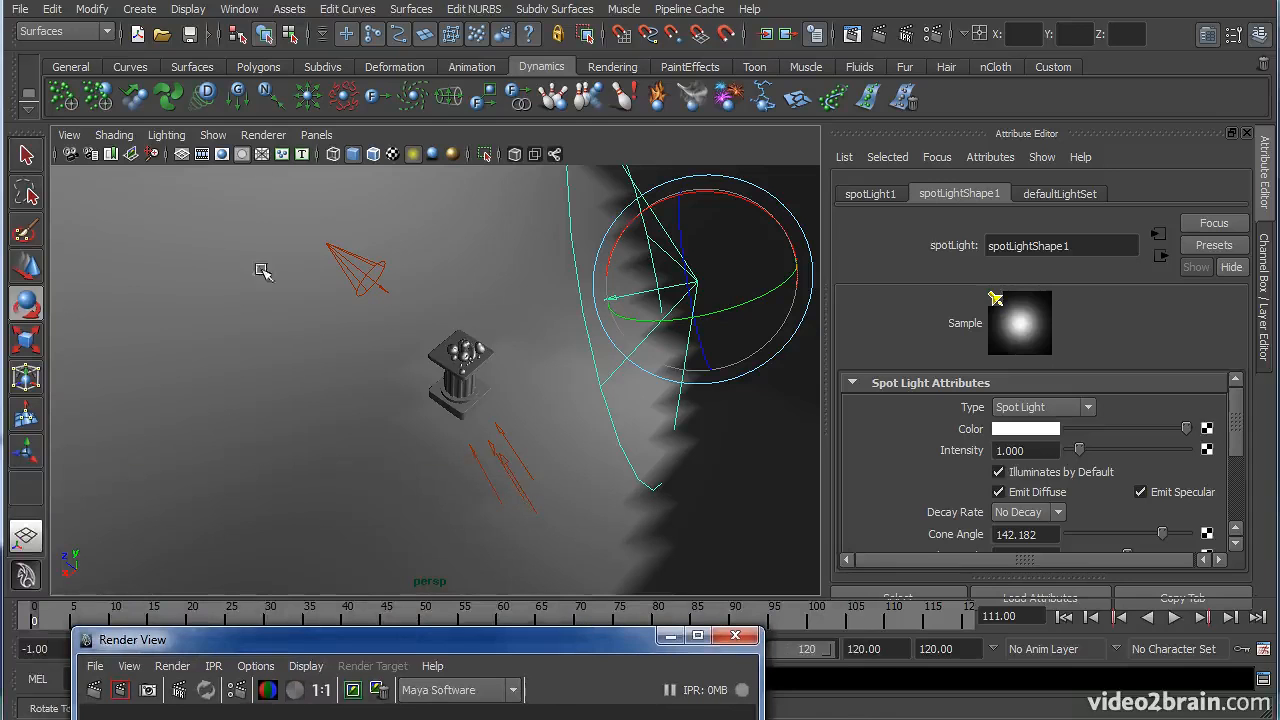
# - Open the scene still_life_v02.mb from the Lighting project's scenes folder
pyautogui.click(166, 36)
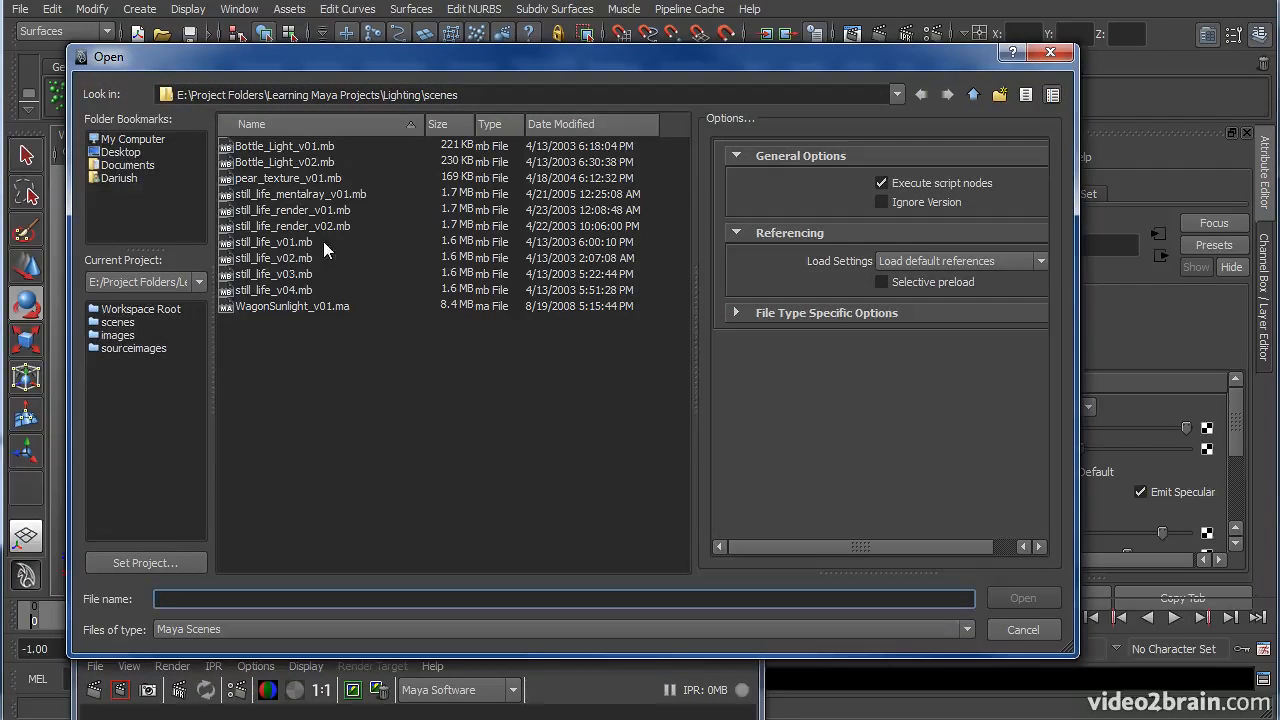
pyautogui.click(292, 259)
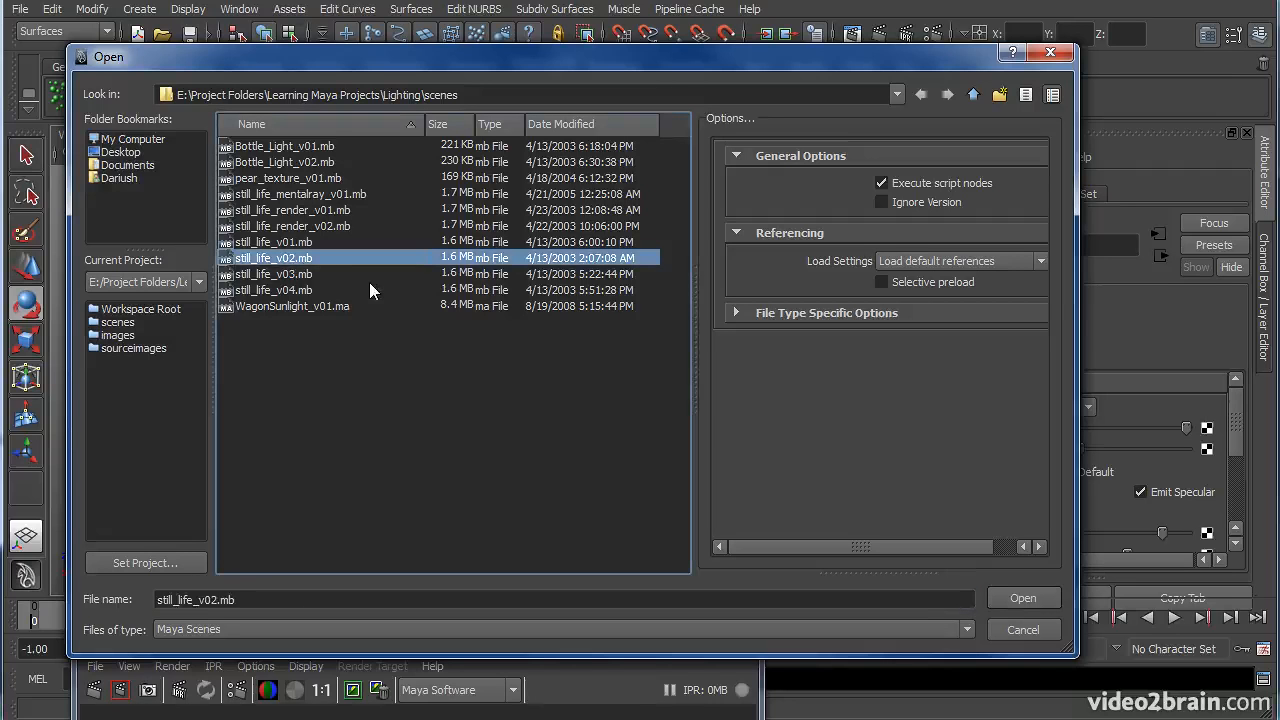
pyautogui.click(1020, 598)
pyautogui.click(336, 570)
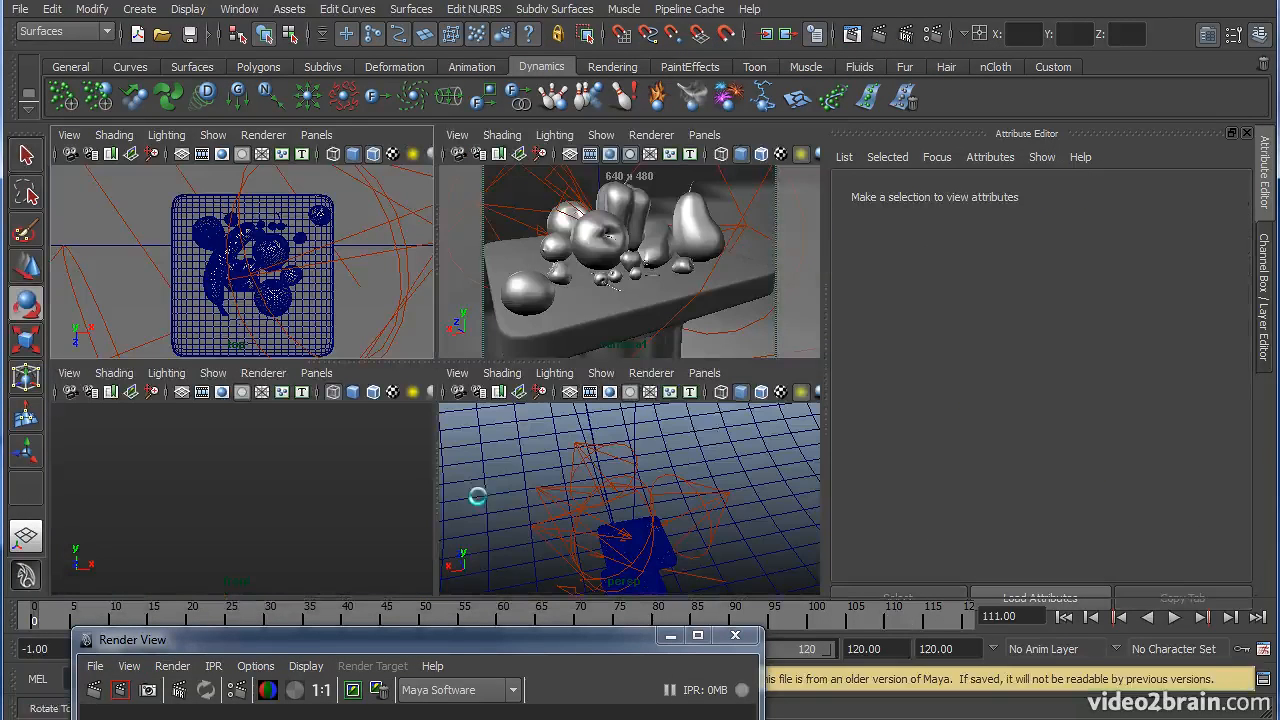
# - Show the opened scene through camera1 with its lights shaded, render it, and minimize the render window
pyautogui.press('space')
pyautogui.keyDown('alt'); pyautogui.moveTo(706, 457); pyautogui.dragTo(423, 449); pyautogui.keyUp('alt')
pyautogui.press('space')
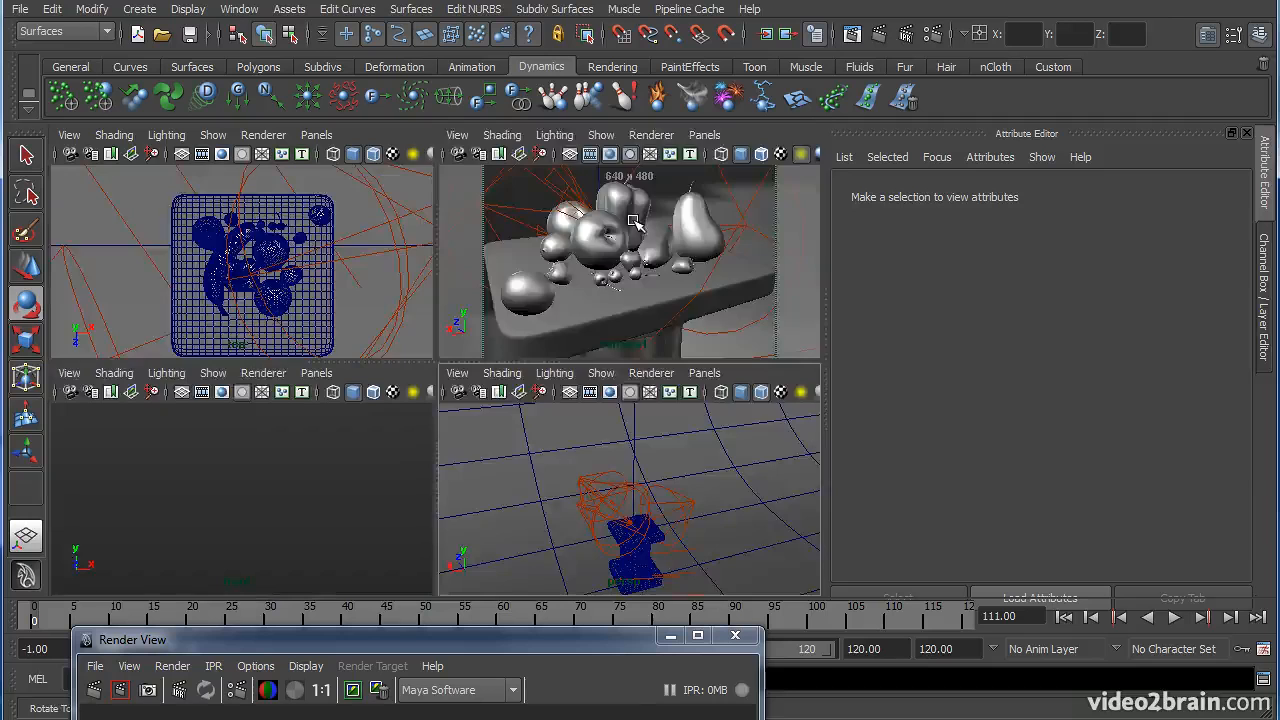
pyautogui.press('space')
pyautogui.press('7')
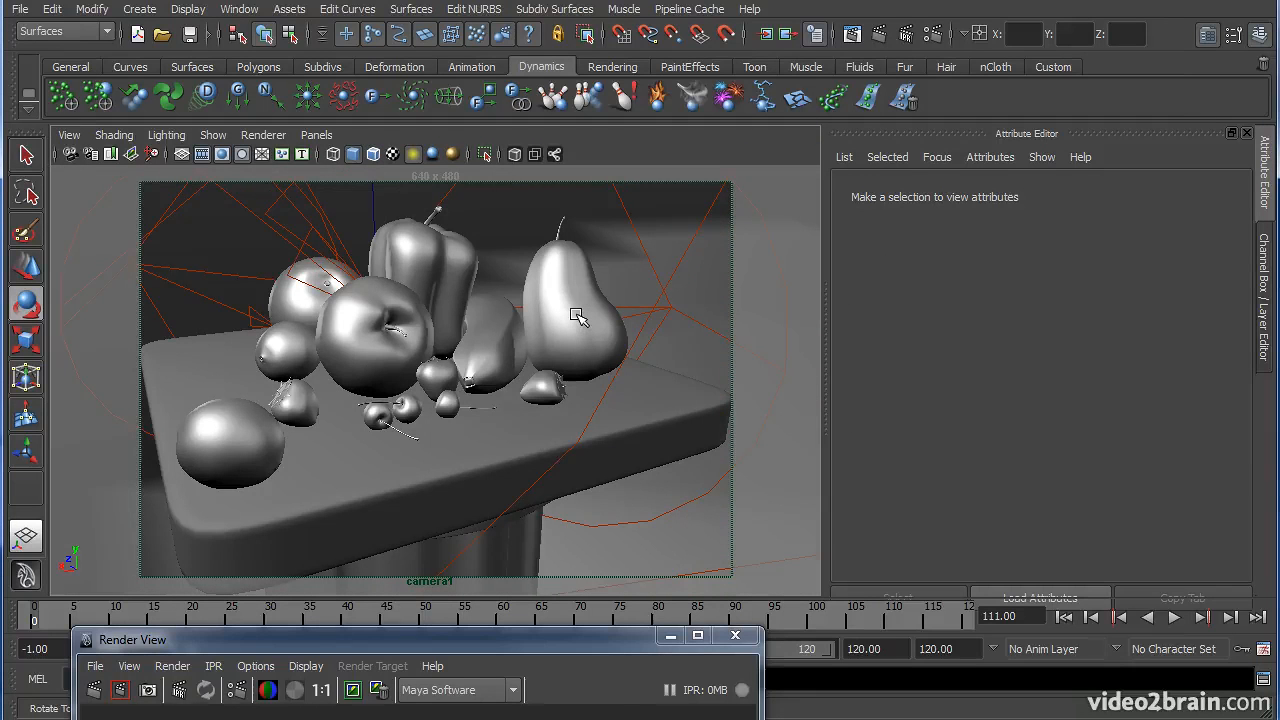
pyautogui.moveTo(527, 640)
pyautogui.mouseDown()
pyautogui.moveTo(615, 568)
pyautogui.moveTo(950, 48)
pyautogui.mouseUp()
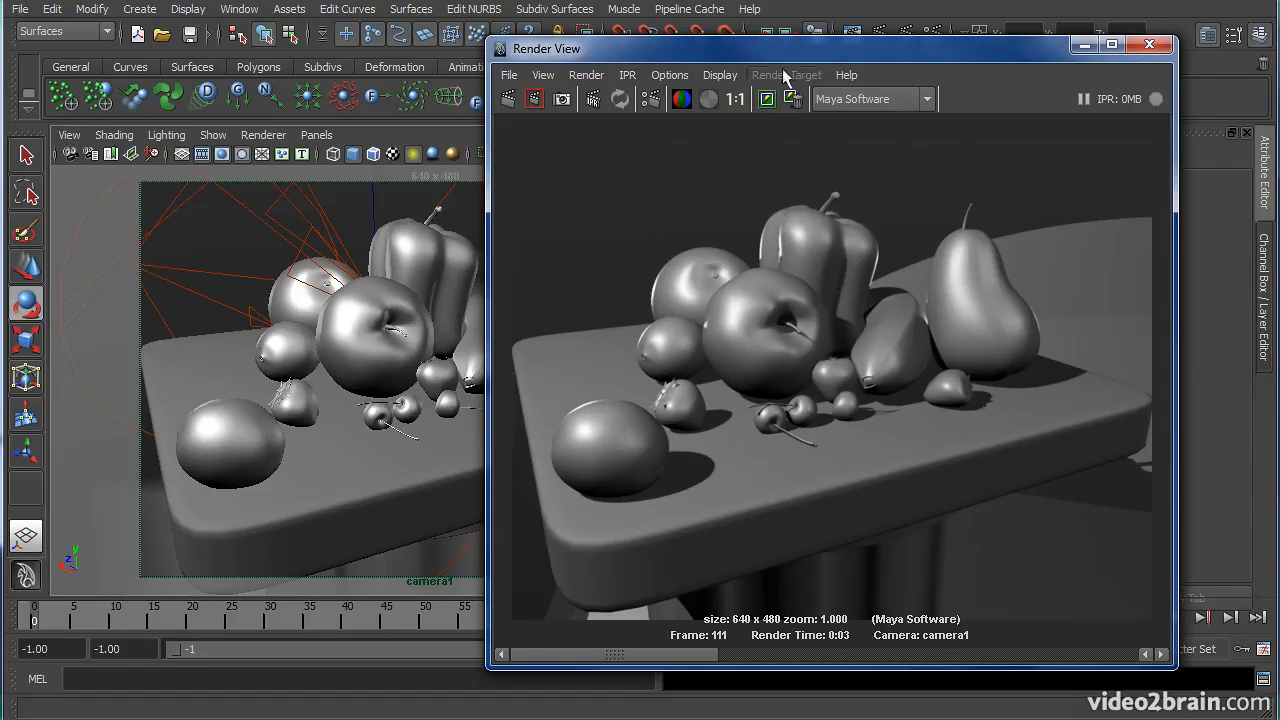
pyautogui.click(1084, 44)
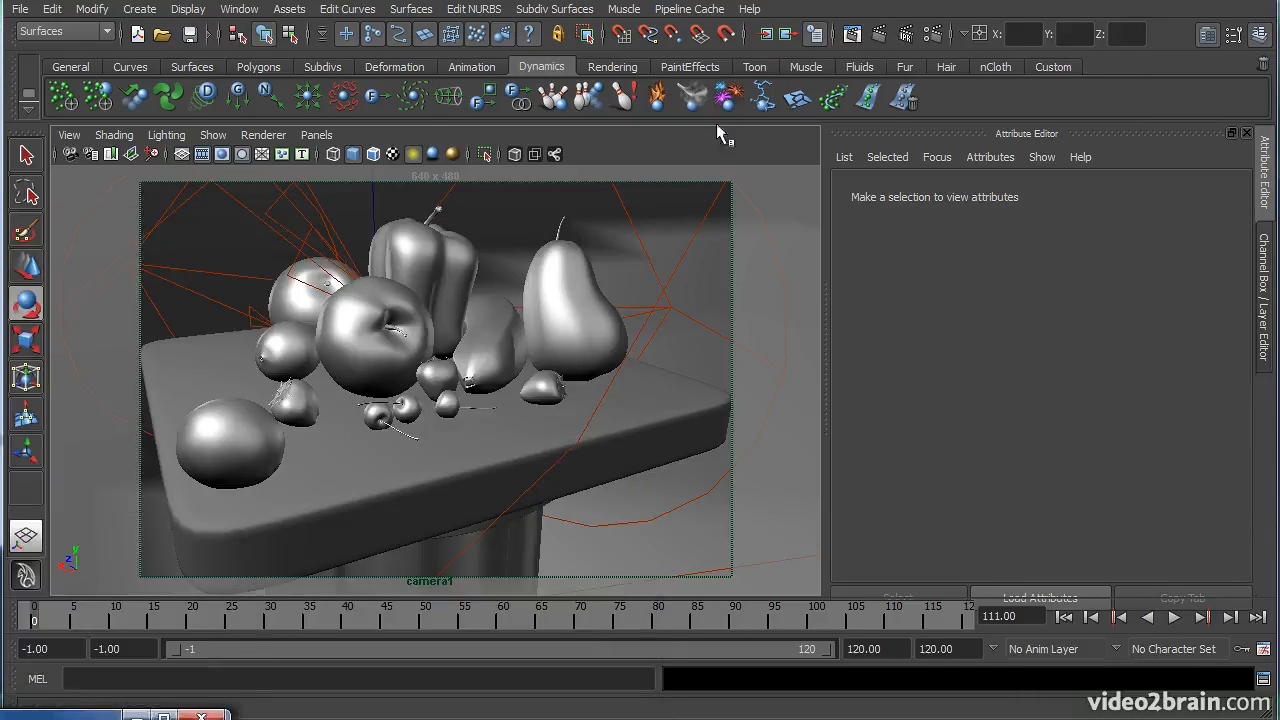
# - Examine the arrangement of the lights around the pedestal in the perspective view alongside the rendered image
pyautogui.press('space')
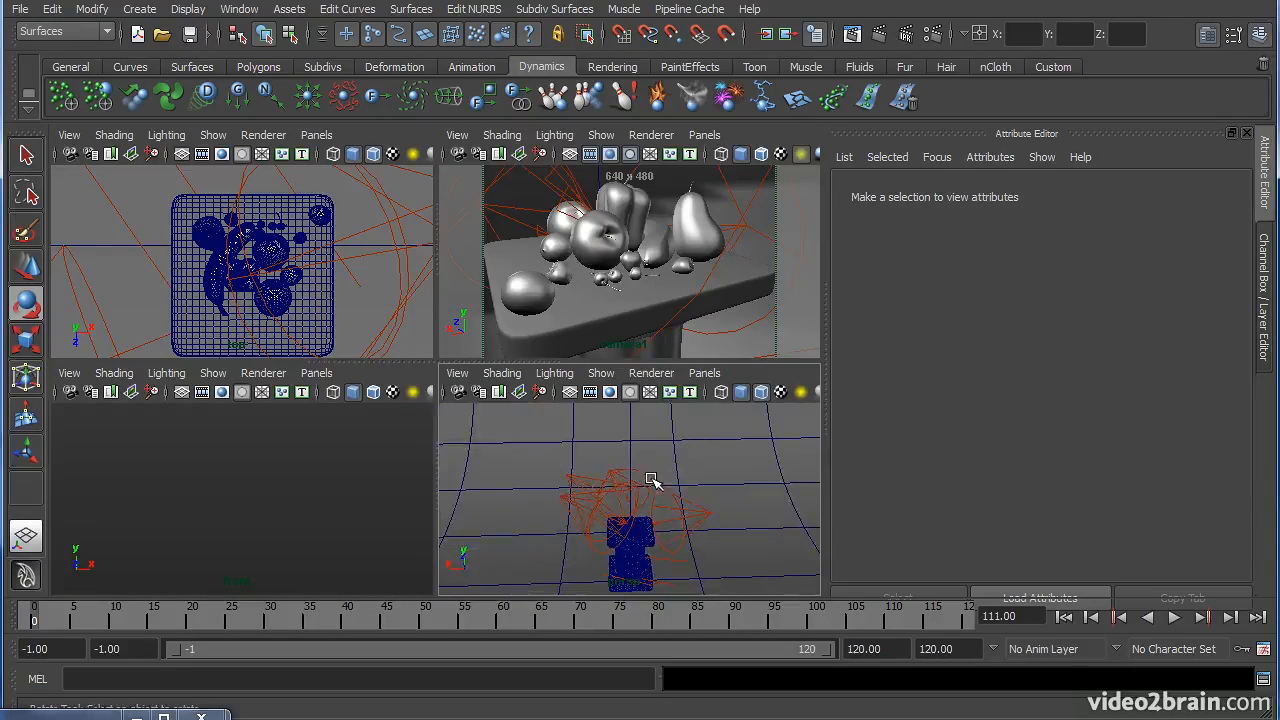
pyautogui.press('space')
pyautogui.keyDown('alt'); pyautogui.moveTo(463, 429); pyautogui.dragTo(583, 384); pyautogui.keyUp('alt')
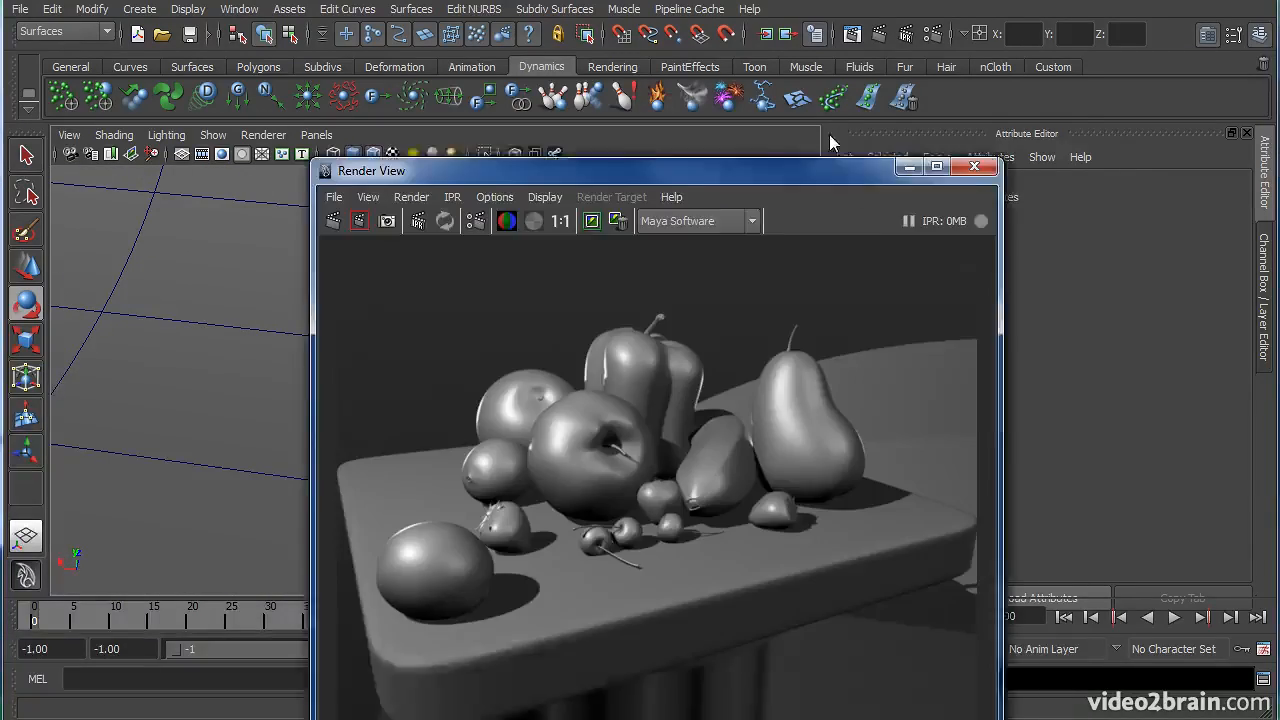
pyautogui.moveTo(801, 165); pyautogui.dragTo(912, 38)
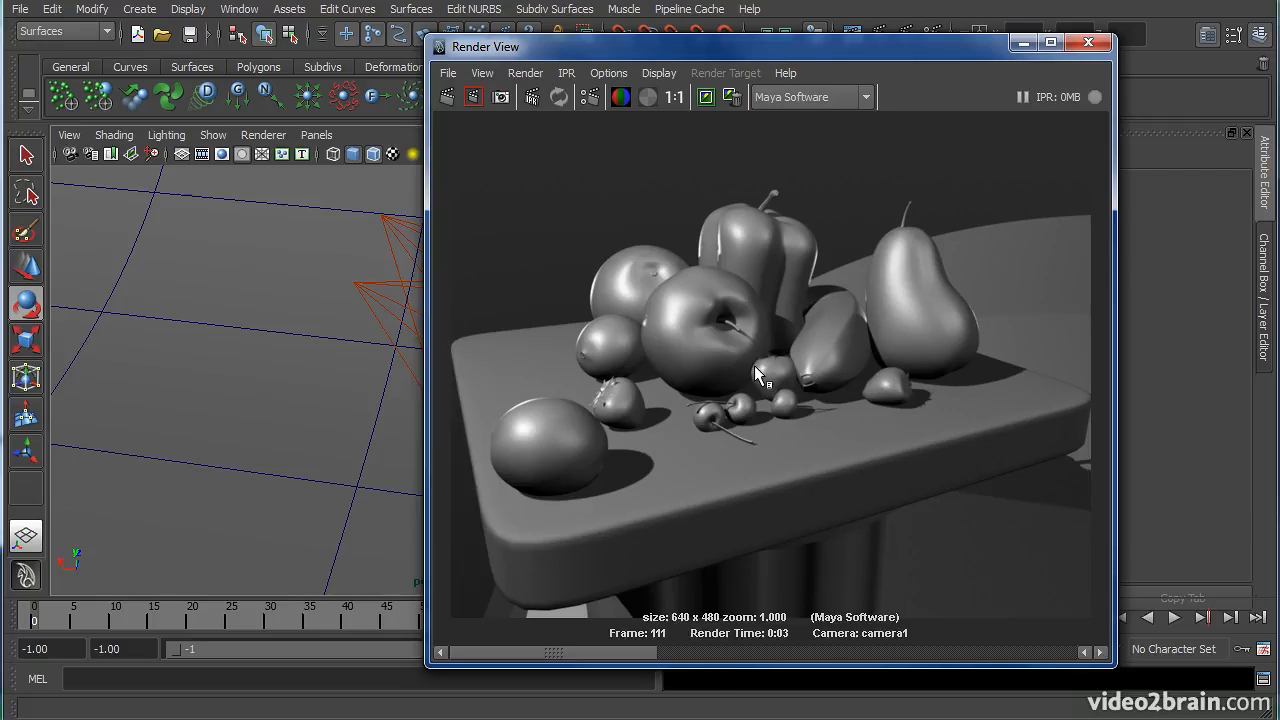
pyautogui.moveTo(905, 53); pyautogui.dragTo(1069, 48)
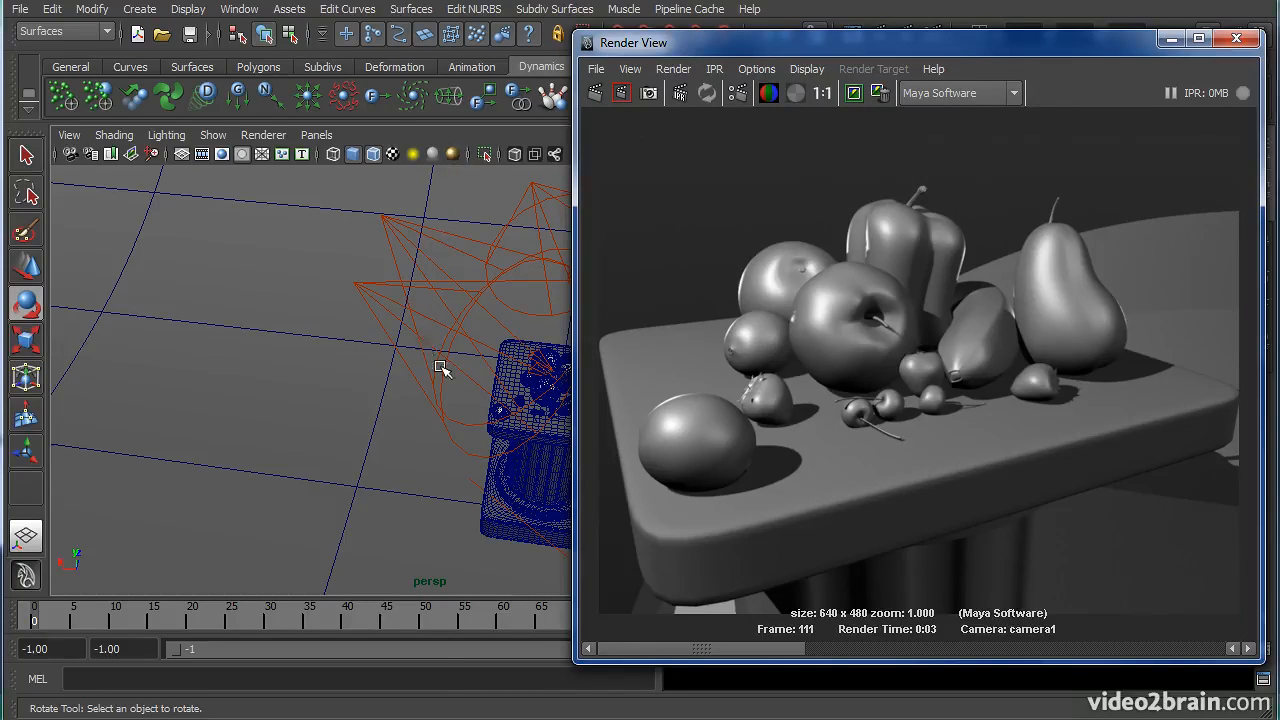
pyautogui.keyDown('alt'); pyautogui.moveTo(436, 367); pyautogui.dragTo(263, 406, button='middle'); pyautogui.keyUp('alt')
pyautogui.keyDown('alt'); pyautogui.moveTo(263, 406); pyautogui.dragTo(268, 369); pyautogui.keyUp('alt')
pyautogui.keyDown('alt'); pyautogui.moveTo(397, 371); pyautogui.dragTo(289, 368, button='right'); pyautogui.keyUp('alt')
pyautogui.keyDown('alt'); pyautogui.moveTo(288, 368); pyautogui.dragTo(264, 398); pyautogui.keyUp('alt')
pyautogui.keyDown('alt'); pyautogui.moveTo(264, 390); pyautogui.dragTo(379, 371, button='middle'); pyautogui.keyUp('alt')
pyautogui.keyDown('alt'); pyautogui.moveTo(379, 371); pyautogui.dragTo(355, 400); pyautogui.keyUp('alt')
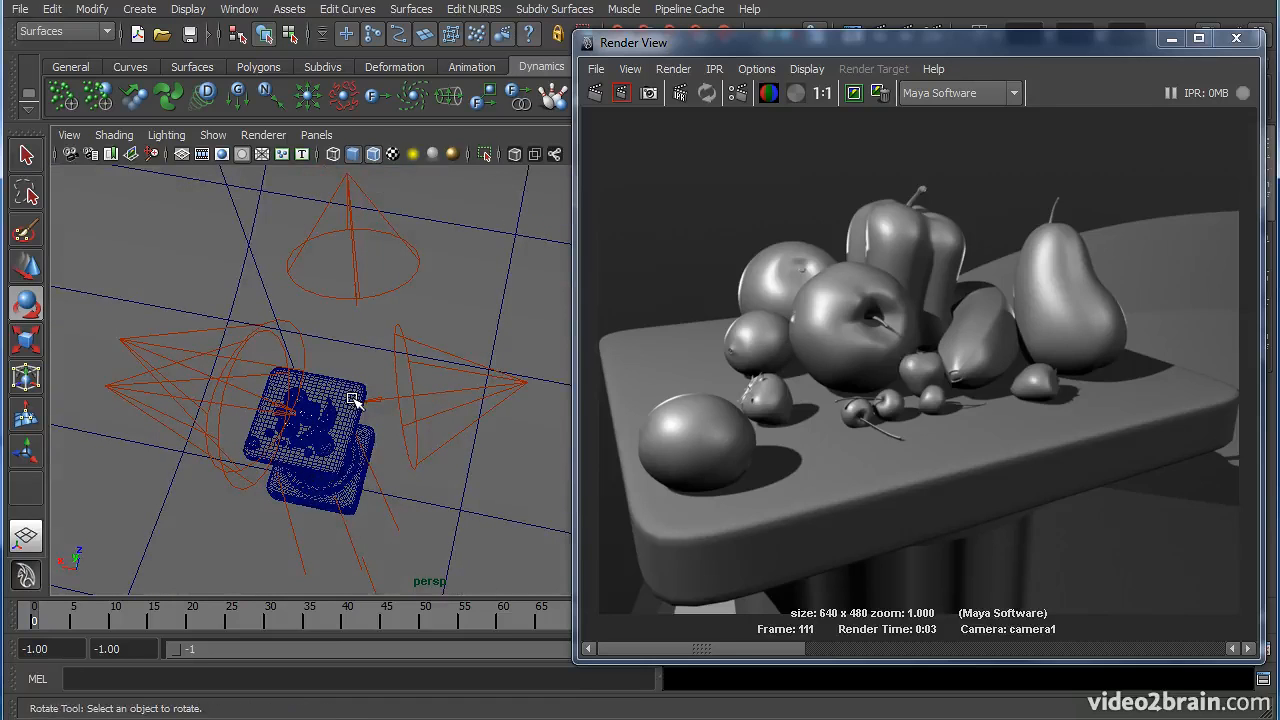